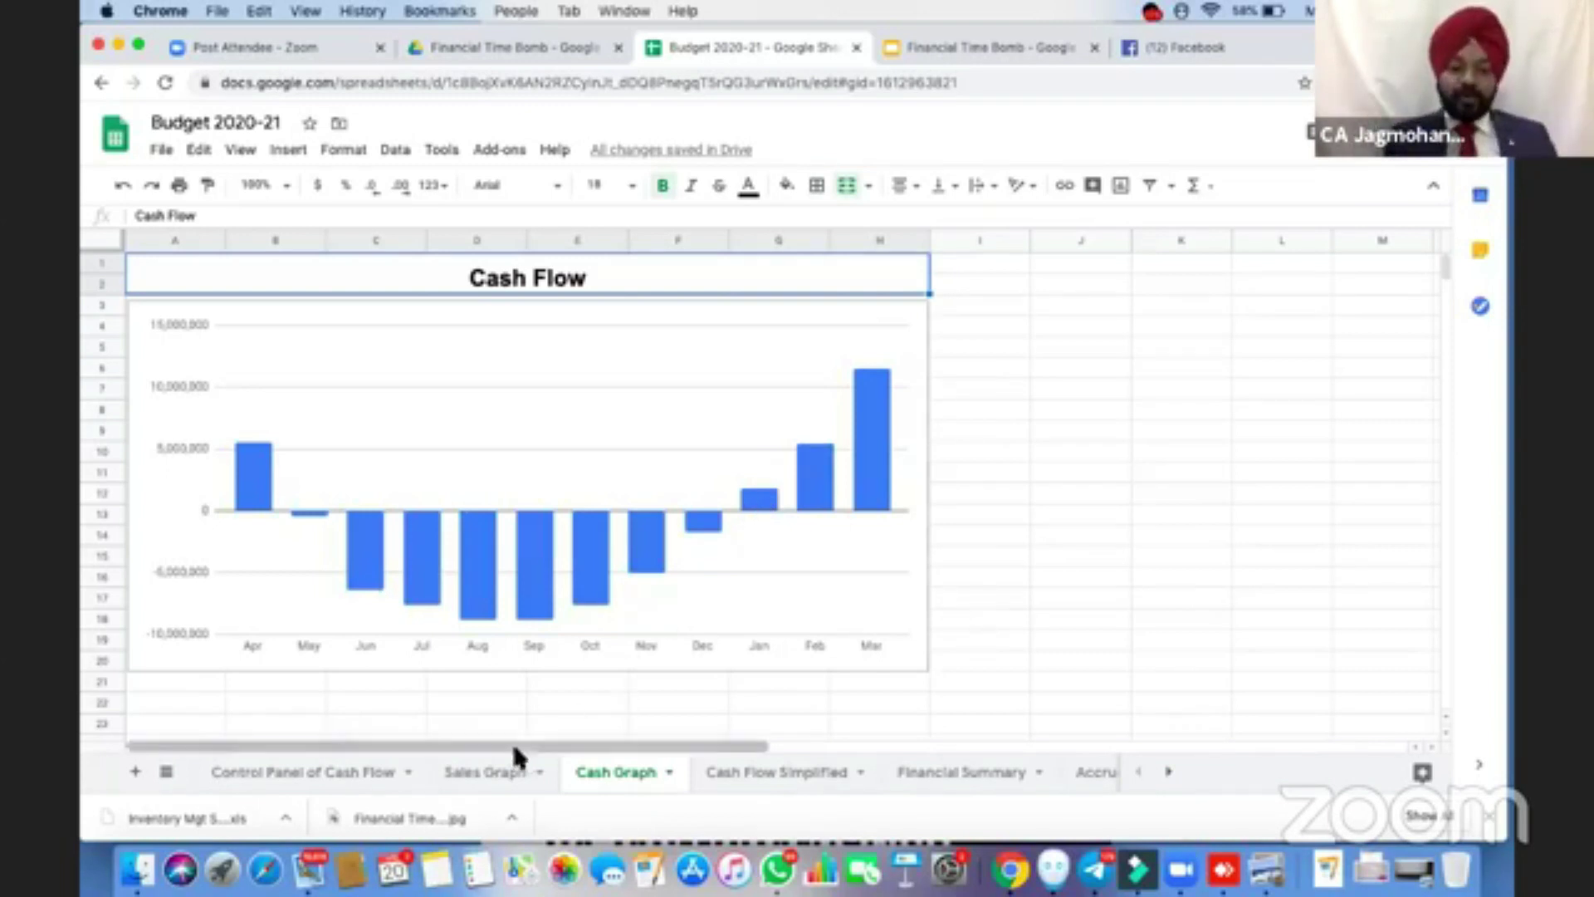
# Set the Sale option to 1 on the Control Panel of Cash Flow sheet and check the Sales Graph and Cash Graph
pyautogui.click(499, 777)
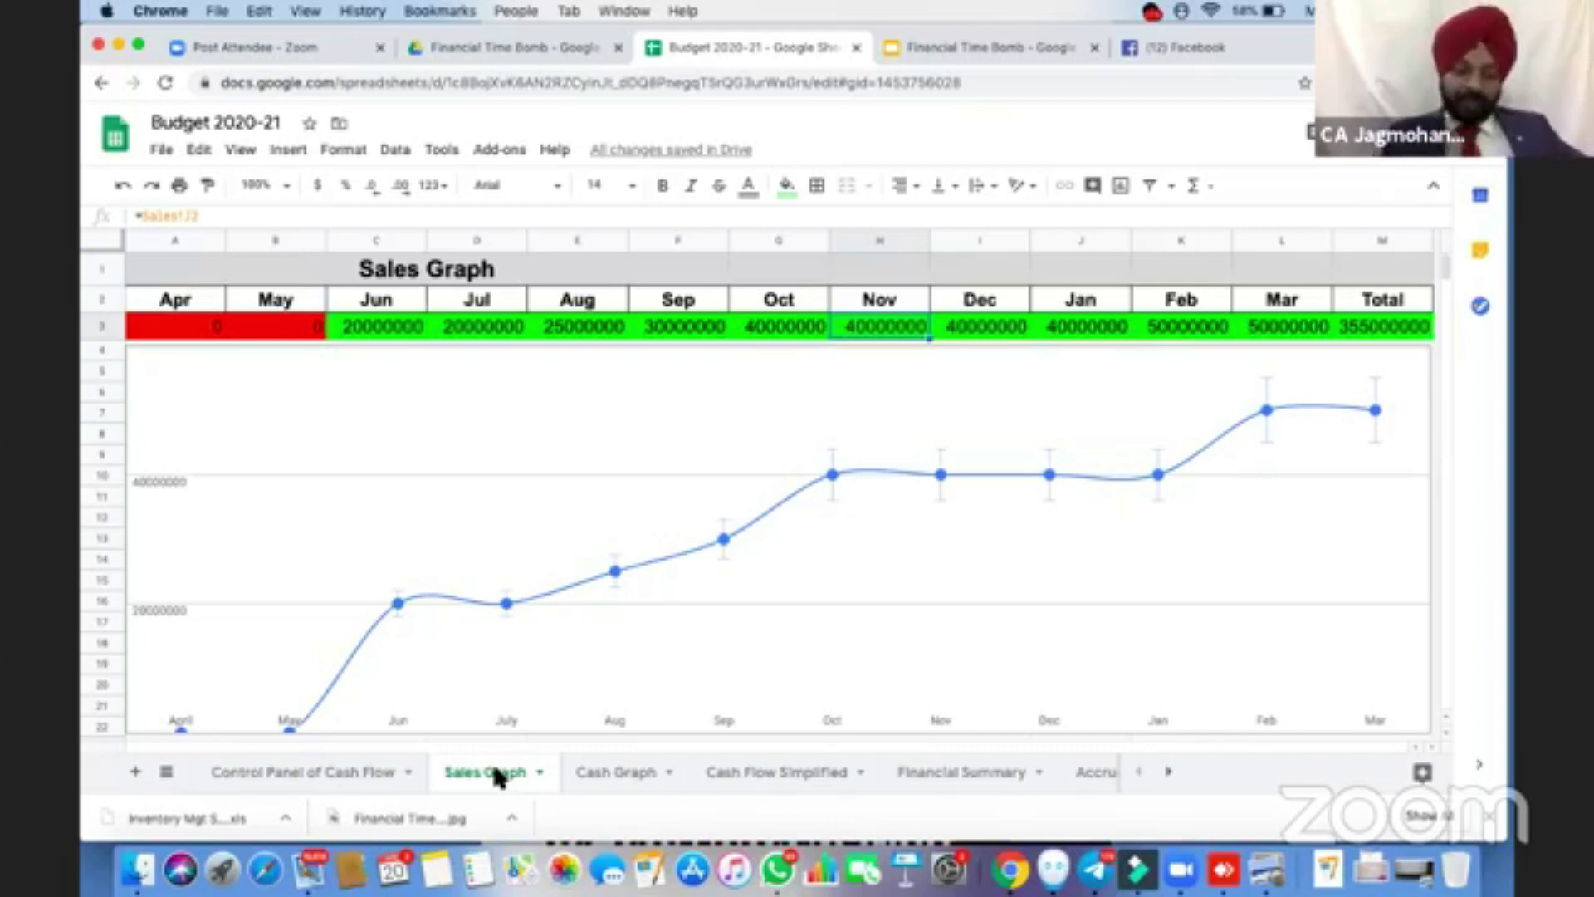
pyautogui.click(330, 772)
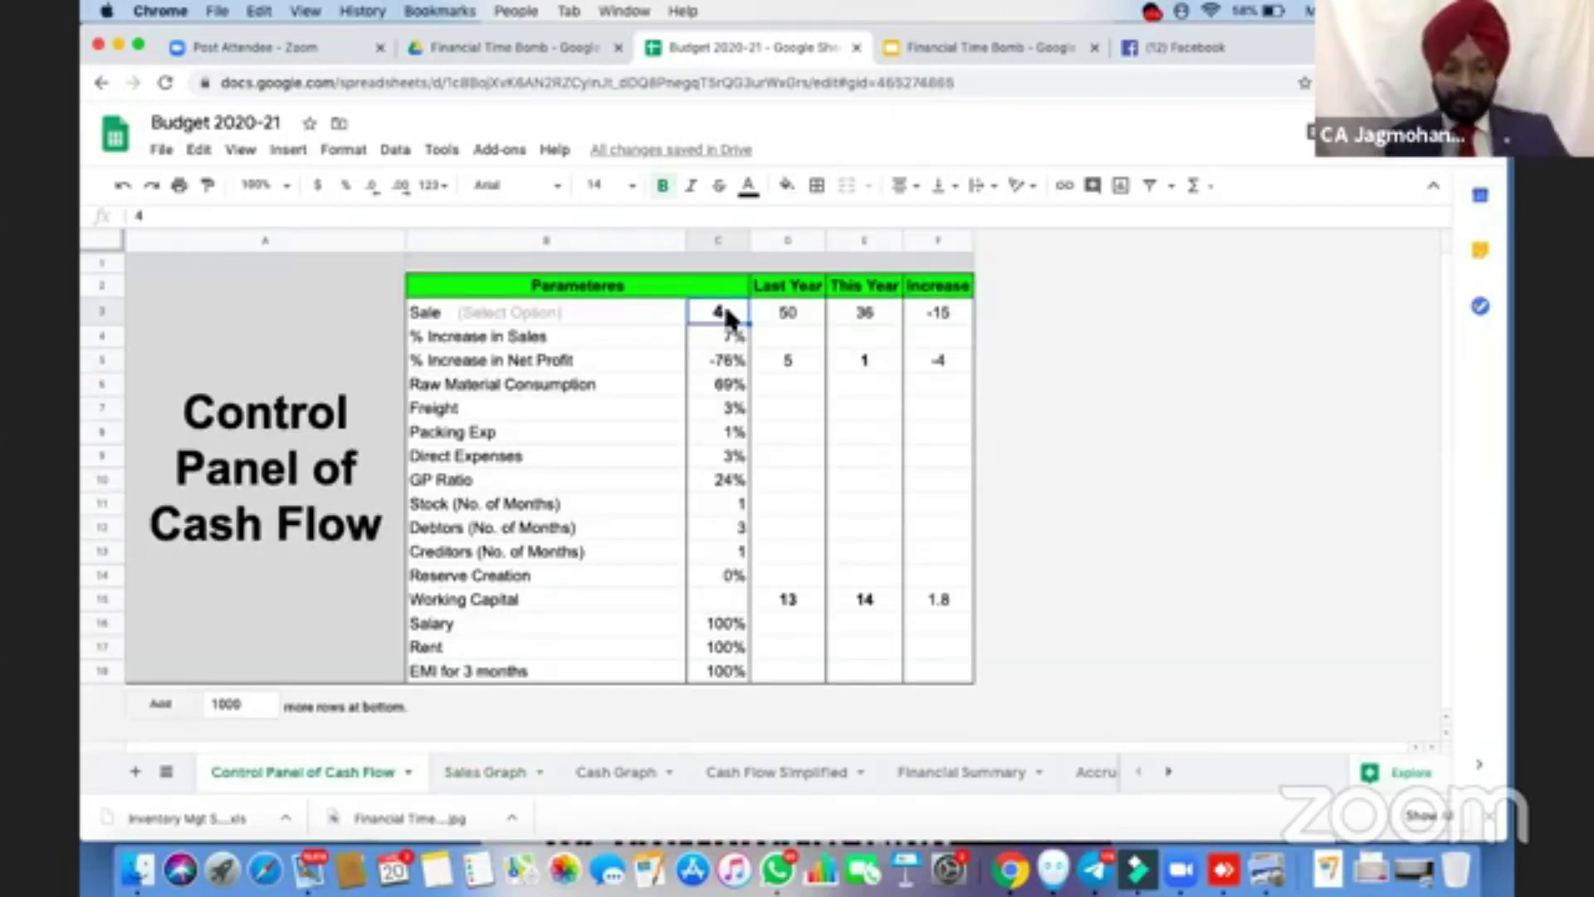
pyautogui.write('1')
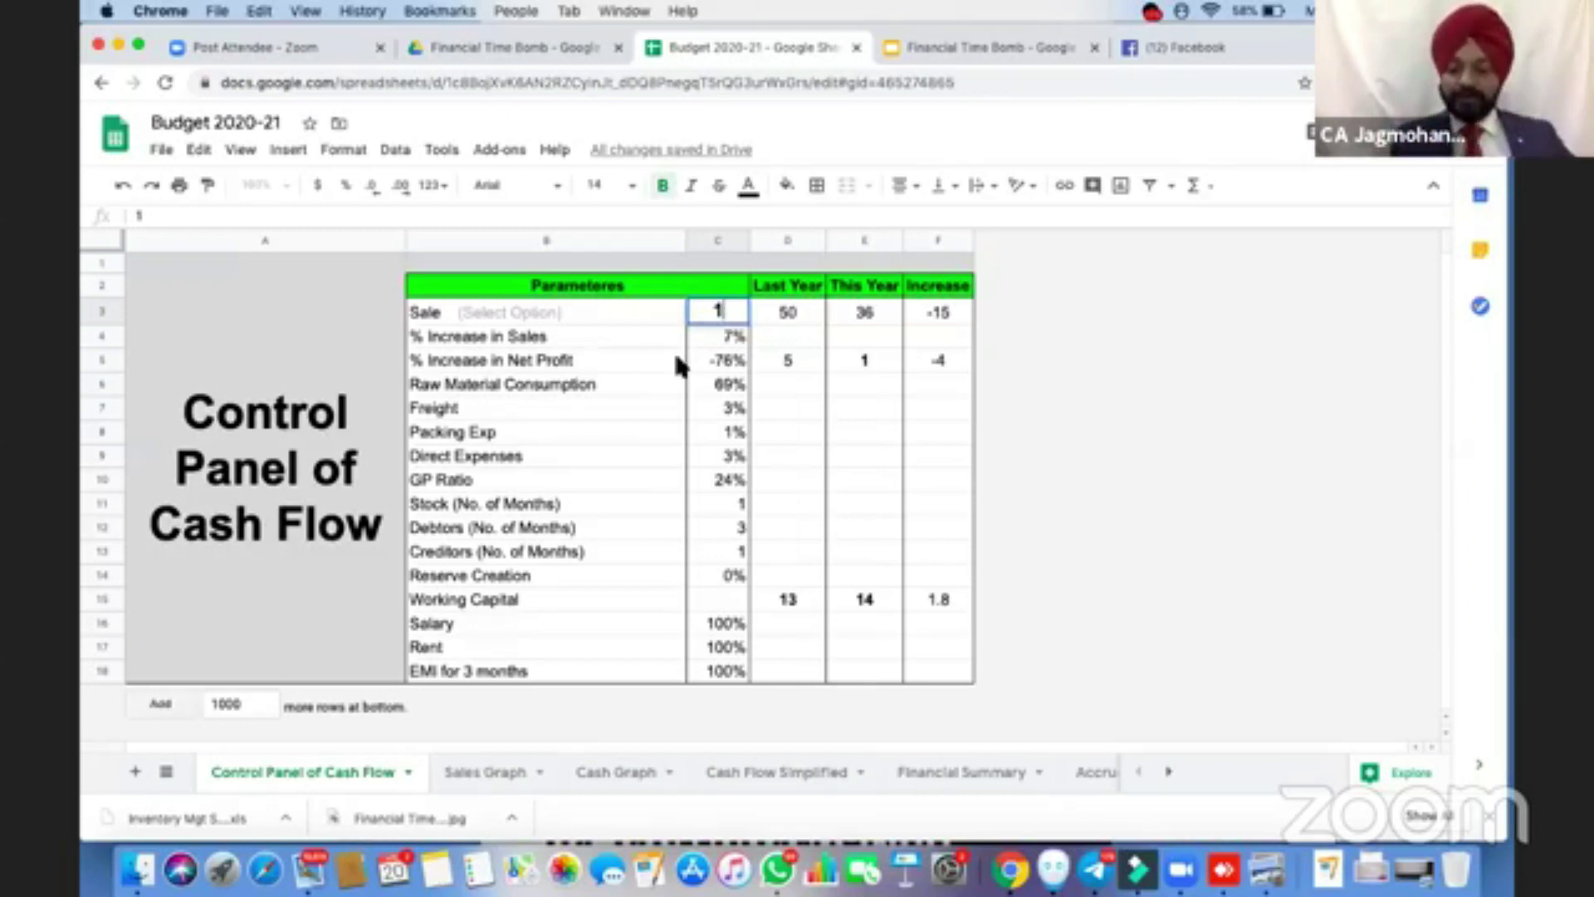
pyautogui.press('Return')
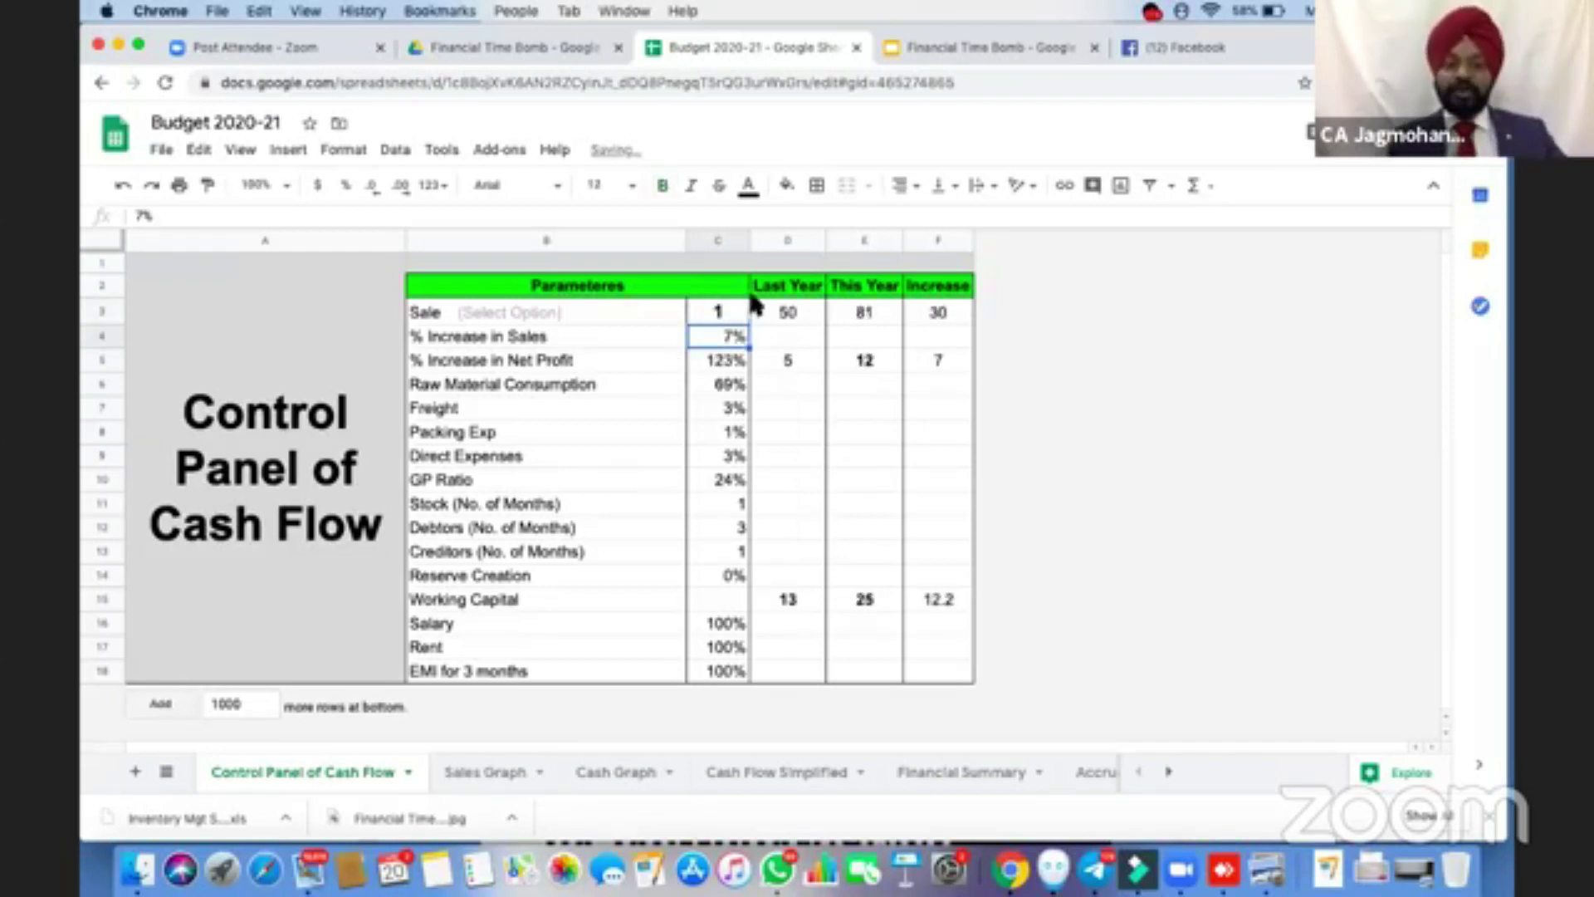
pyautogui.click(727, 313)
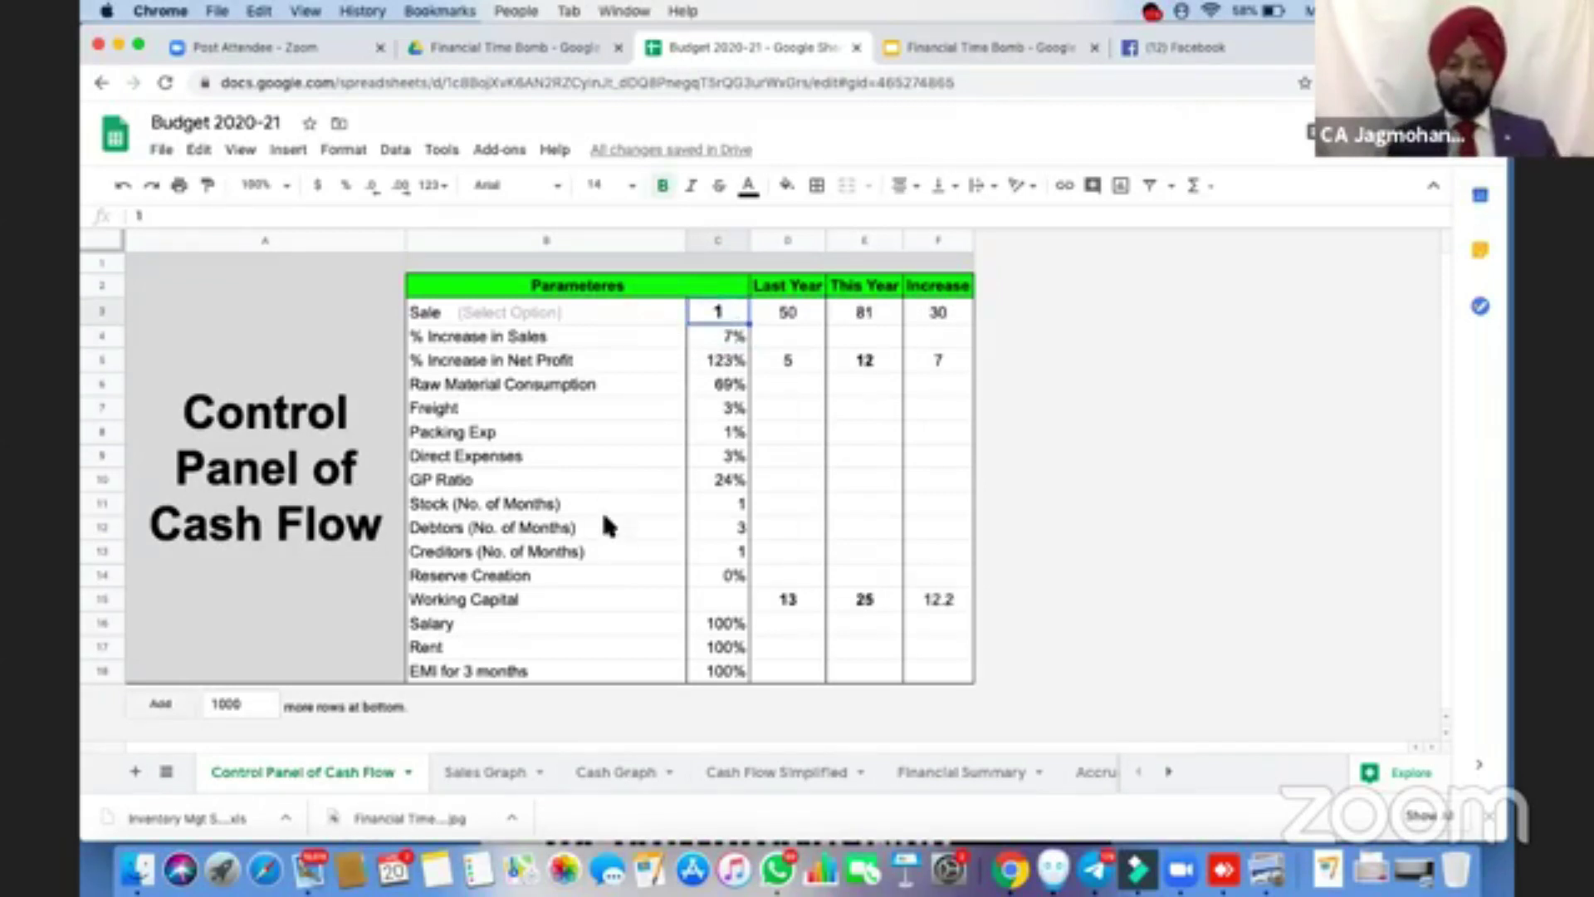
pyautogui.click(500, 778)
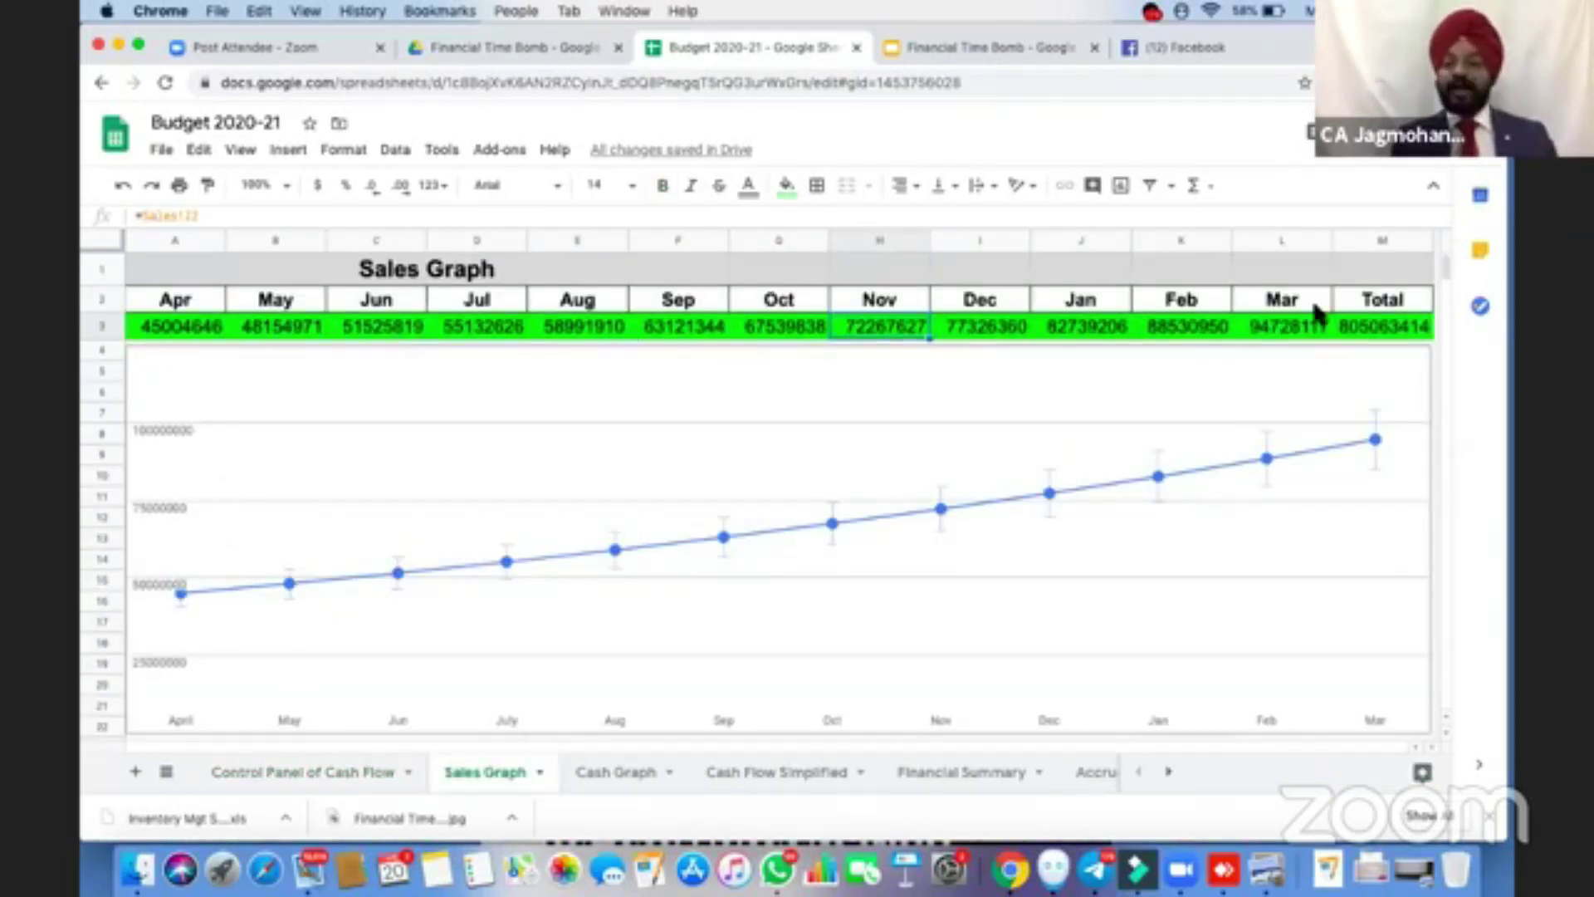
pyautogui.click(619, 774)
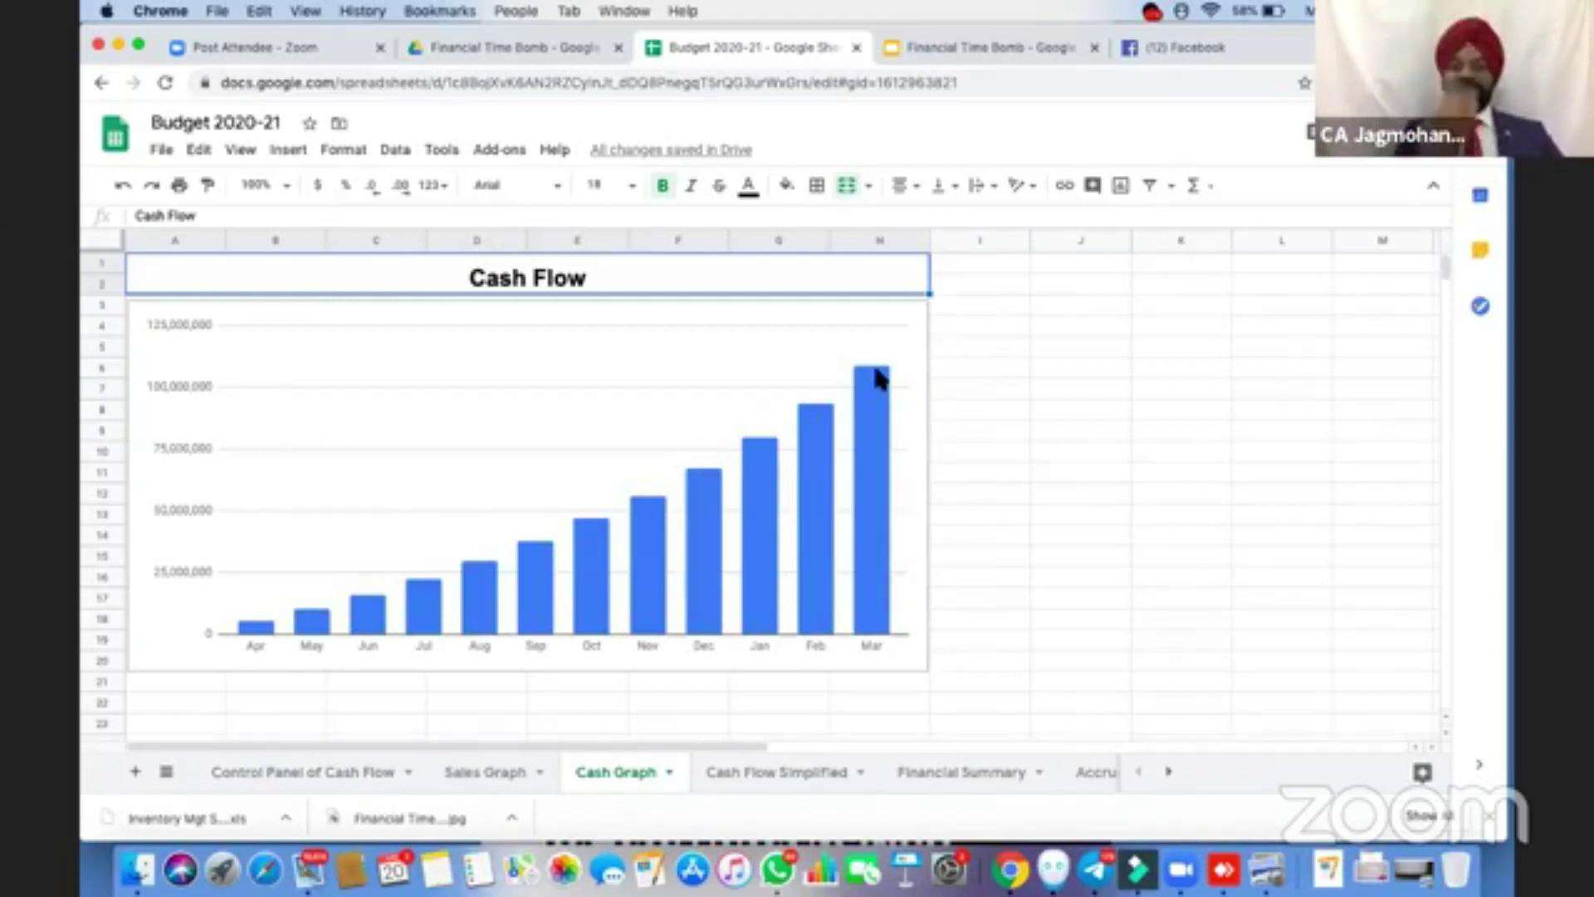
# Set the Sale option on the Control Panel of Cash Flow sheet to 4
pyautogui.click(314, 774)
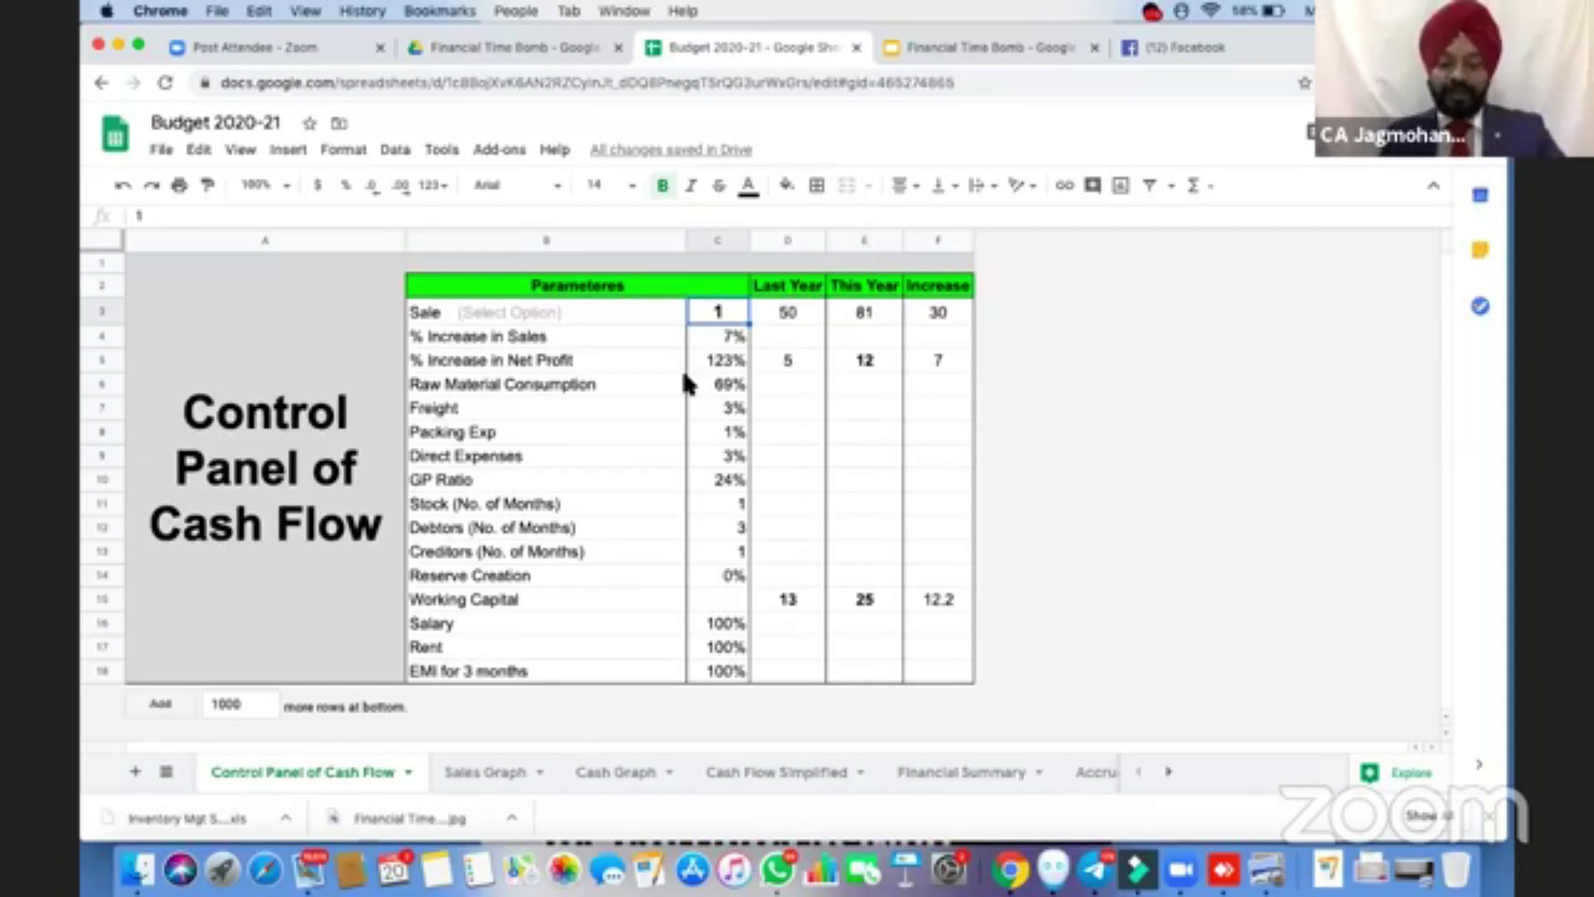
pyautogui.write('4')
pyautogui.press('Return')
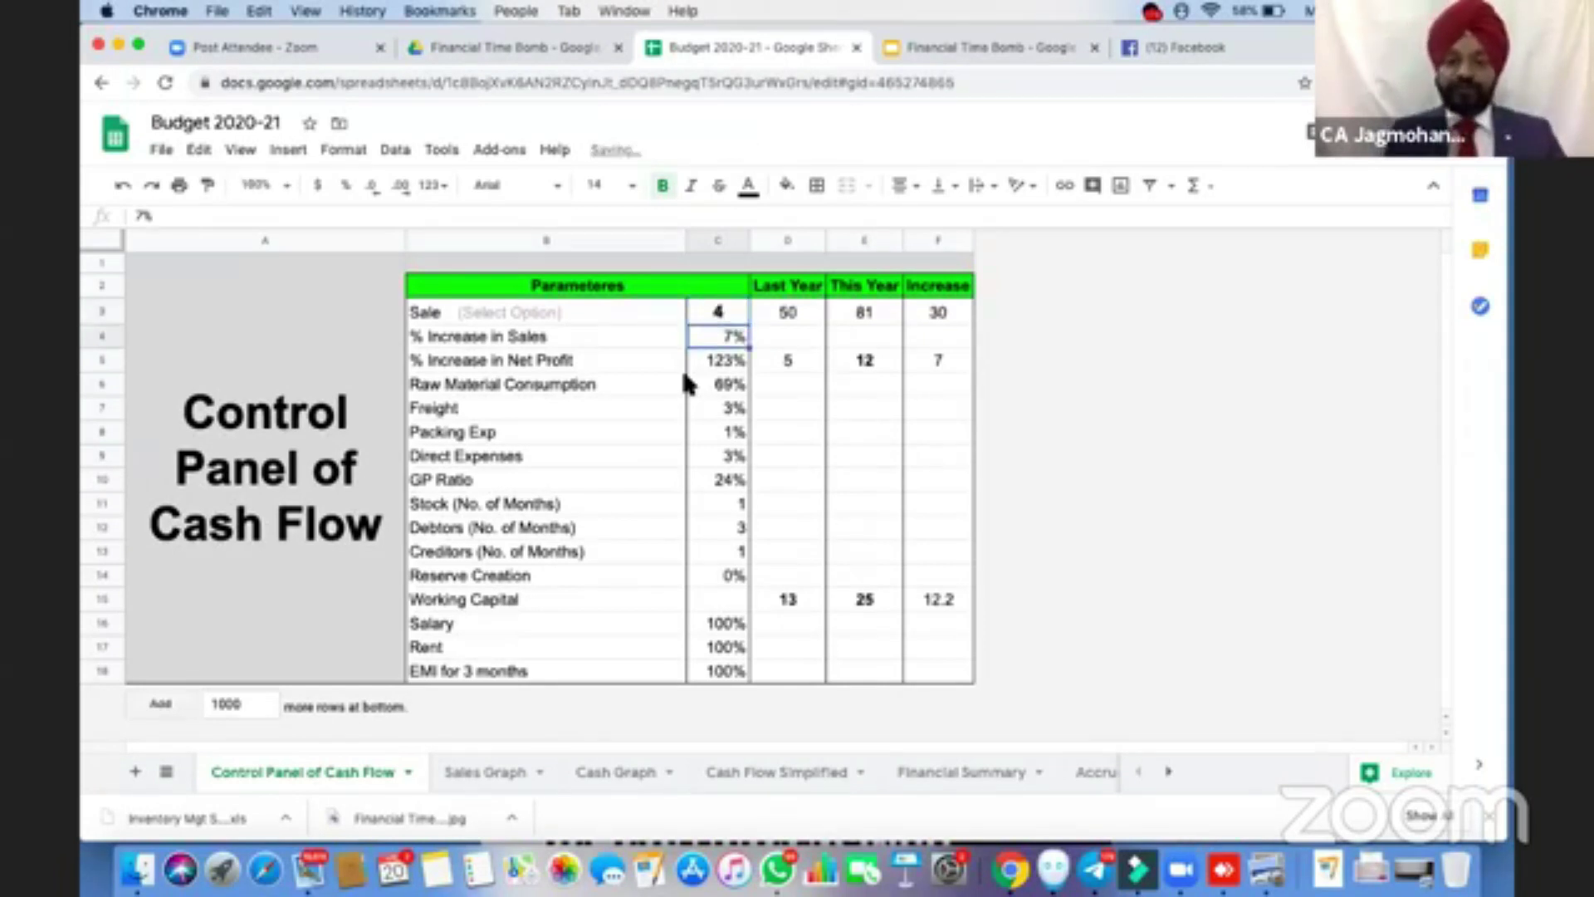
# Examine the monthly sales figures from April onward and the yearly total on the Sales Graph sheet
pyautogui.click(475, 772)
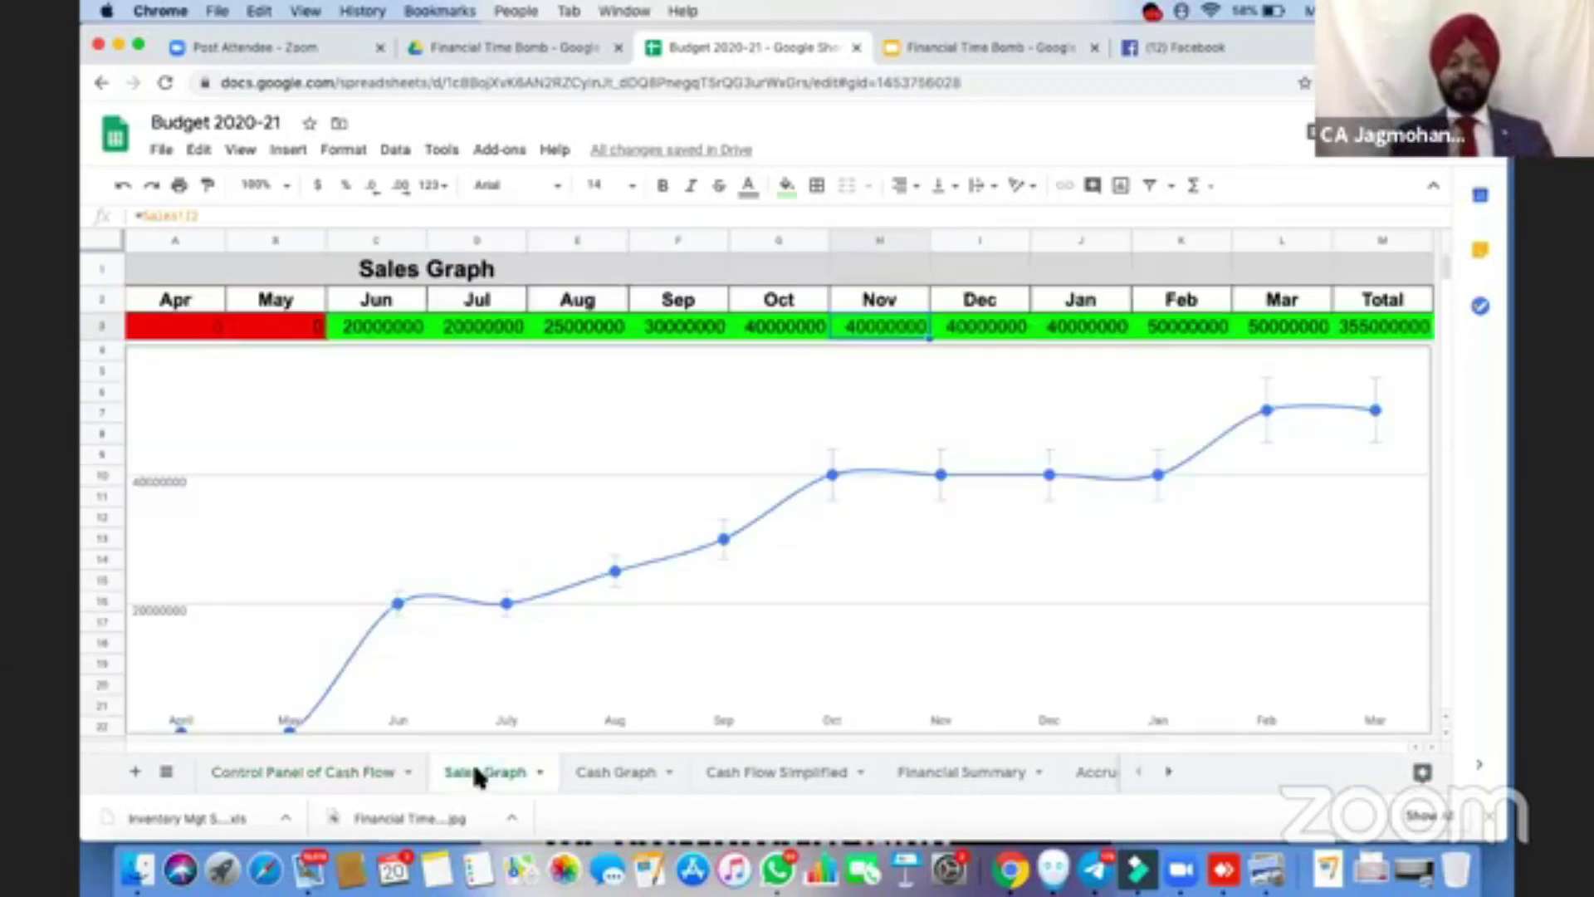
pyautogui.click(183, 332)
pyautogui.click(255, 332)
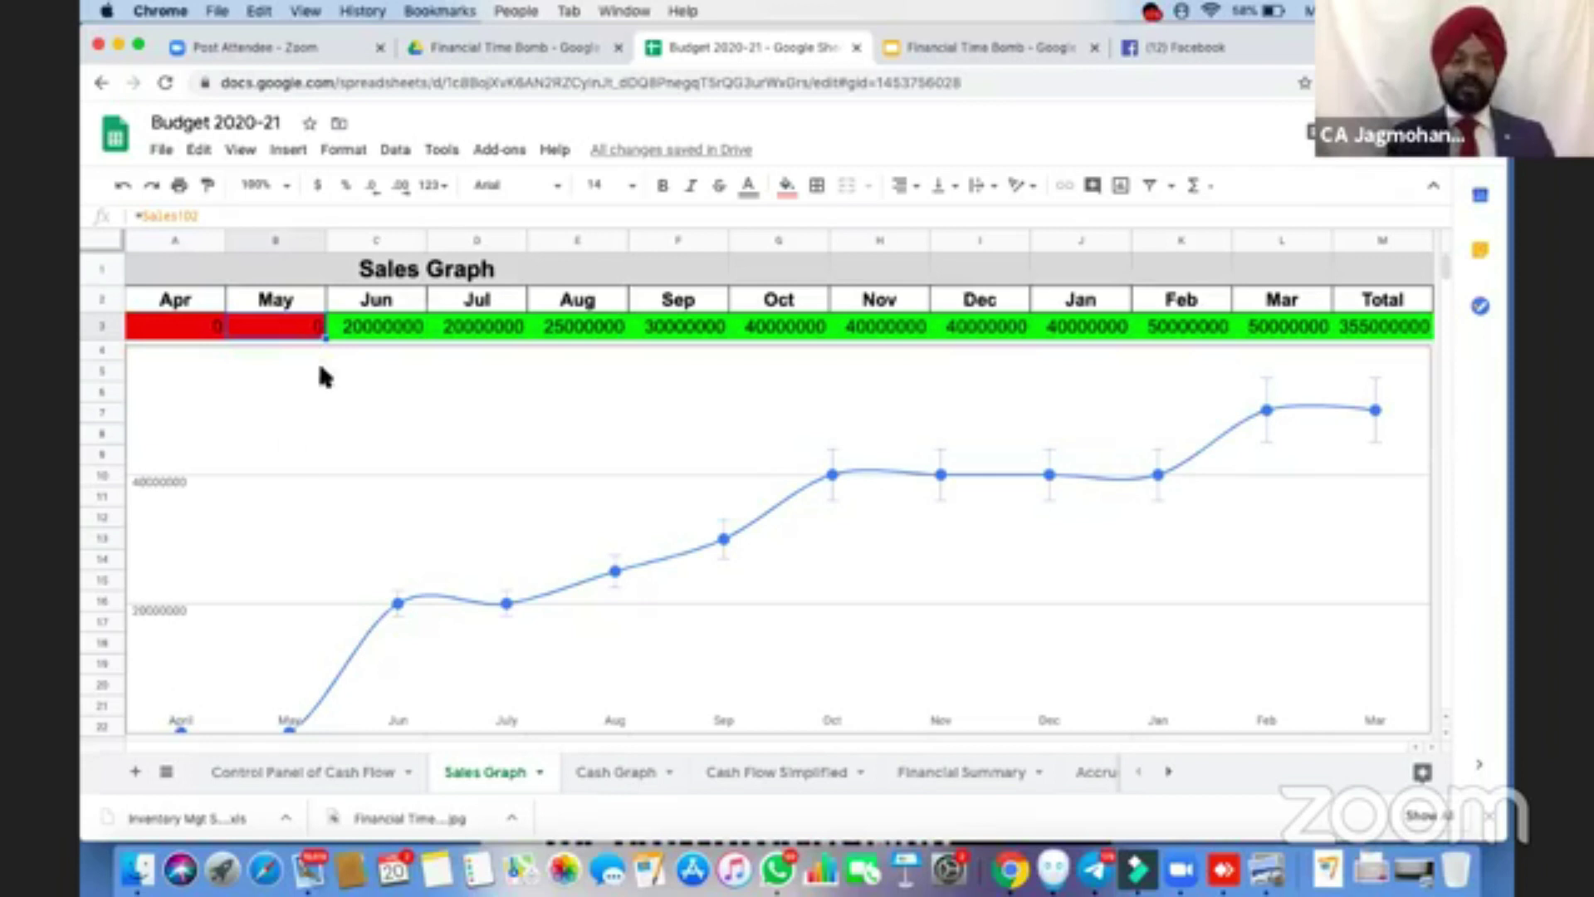
pyautogui.click(365, 323)
pyautogui.press('Right')
pyautogui.press('Right')
pyautogui.press('Right')
pyautogui.press('Right')
pyautogui.press('Right')
pyautogui.press('Right')
pyautogui.press('Right')
pyautogui.press('Right')
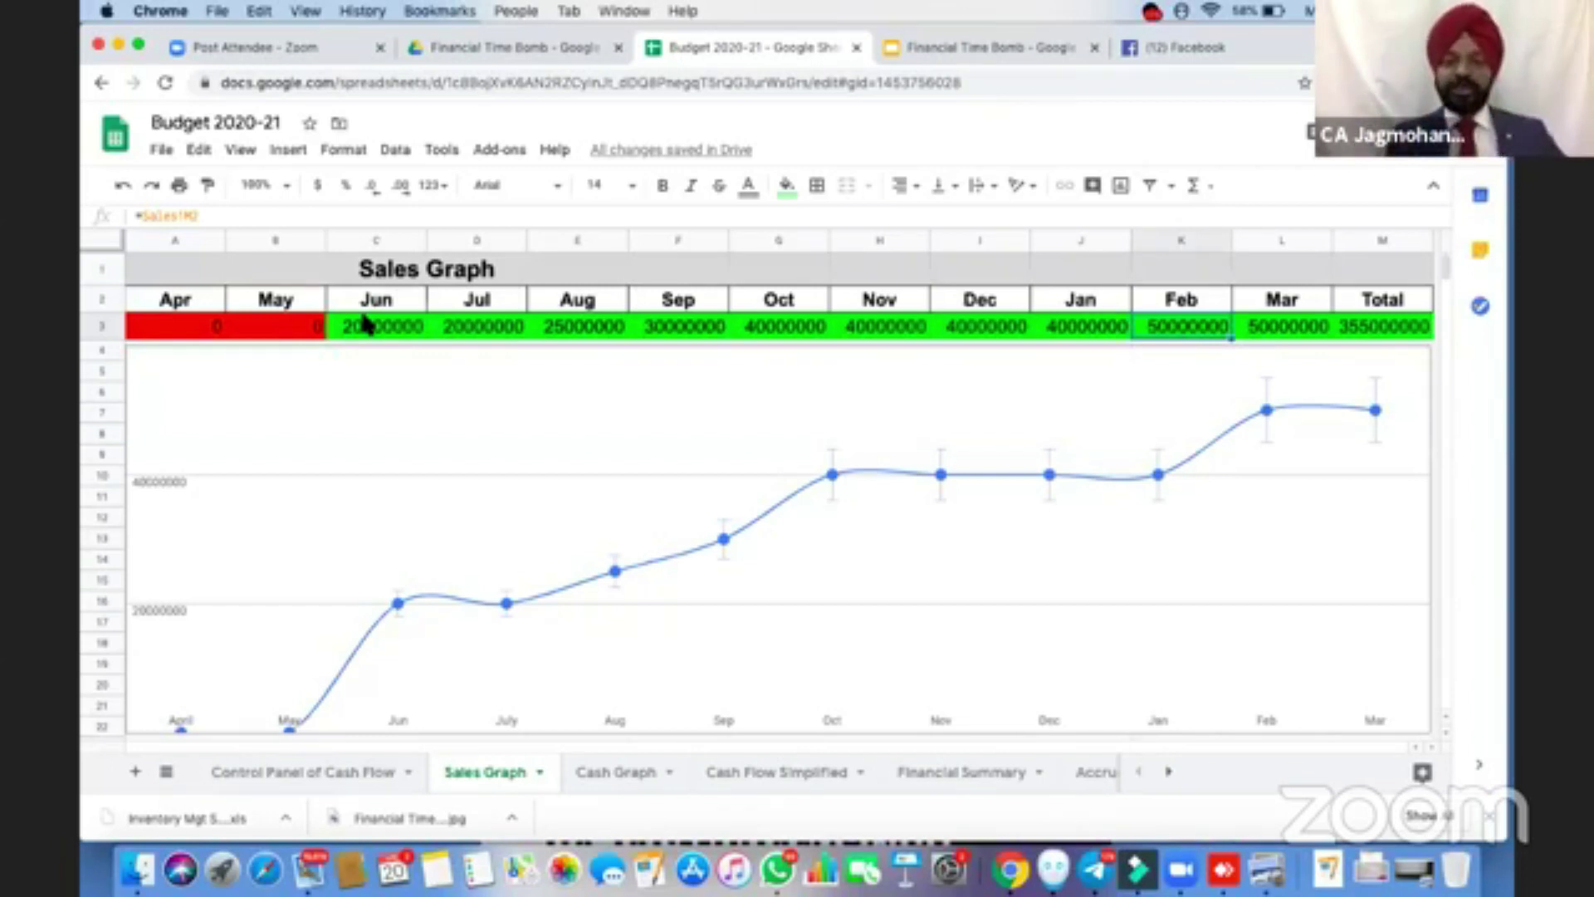
pyautogui.click(1368, 330)
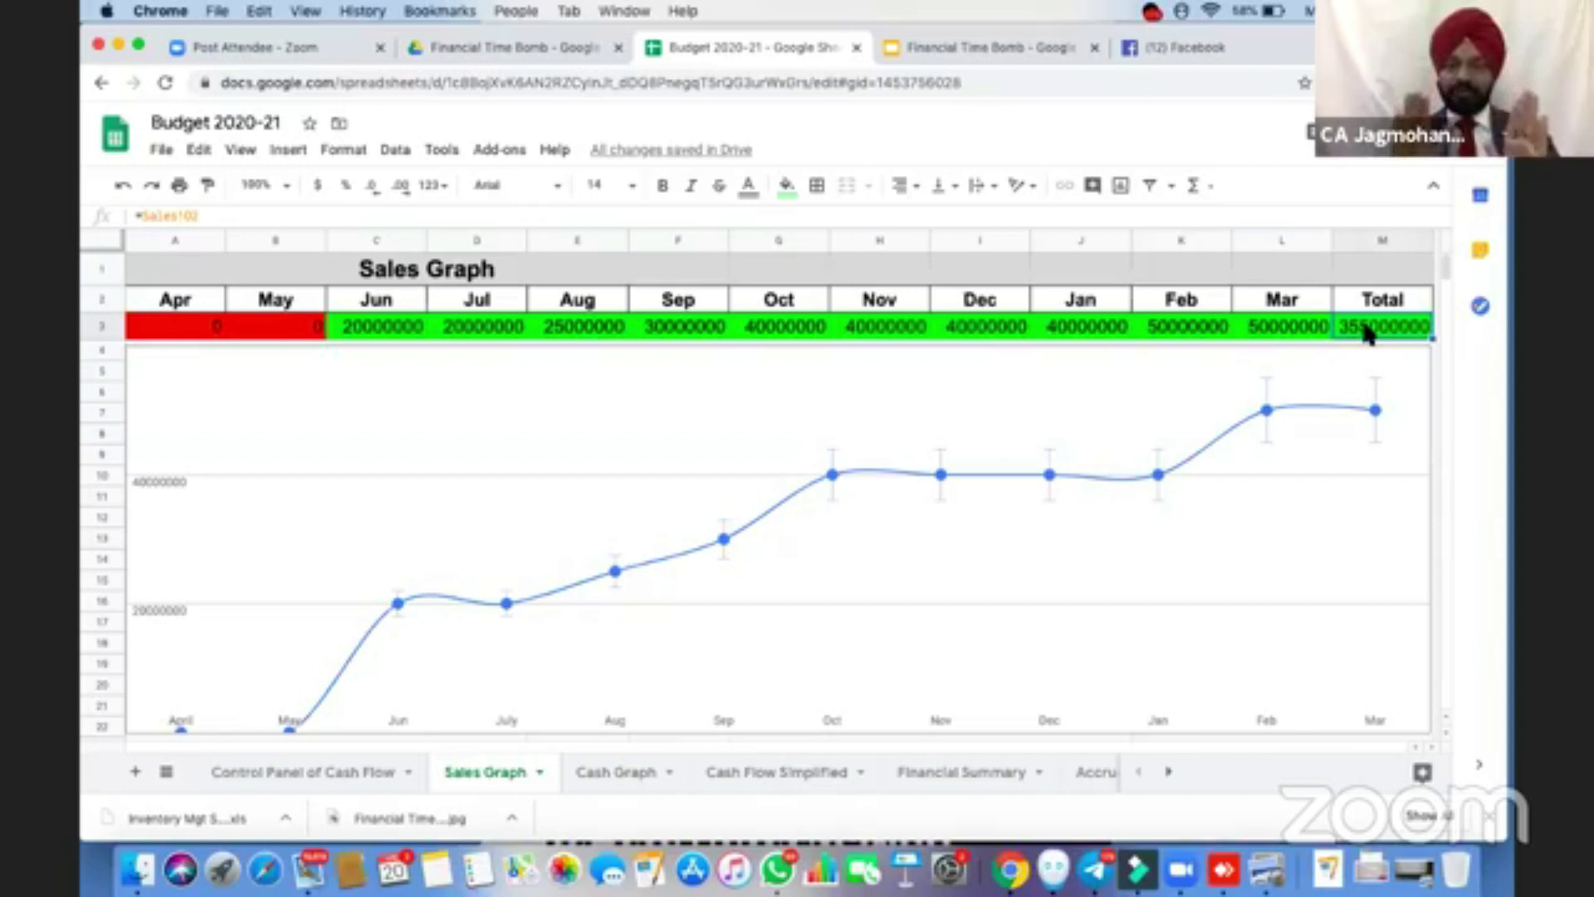
# View the Cash Graph chart and the monthly balances on the Cash Flow Simplified sheet
pyautogui.click(621, 775)
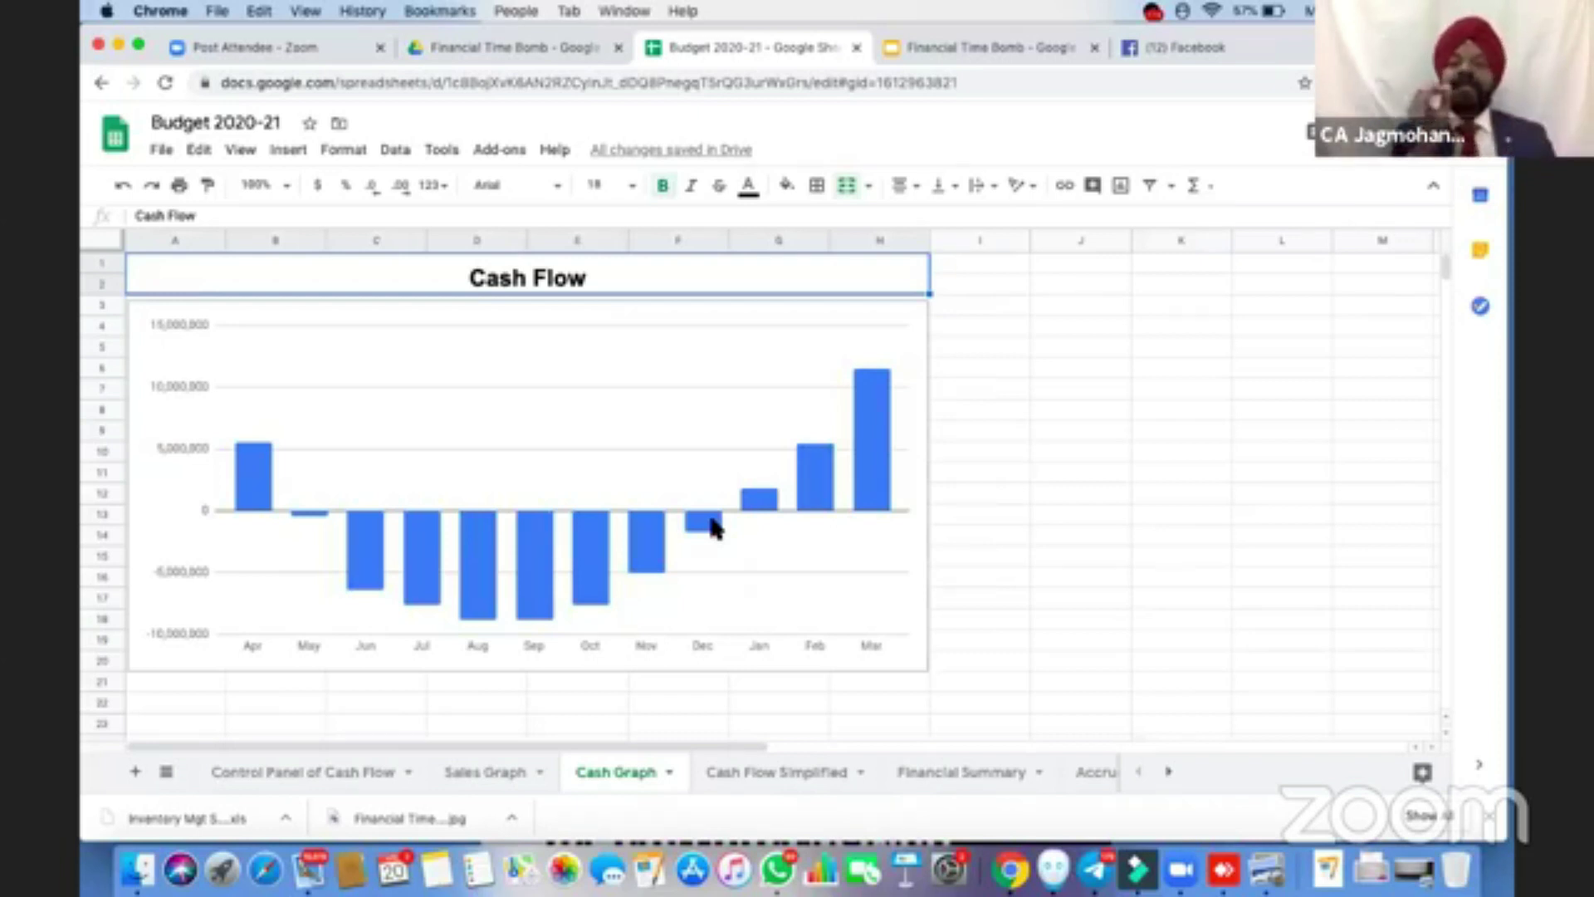
pyautogui.click(778, 780)
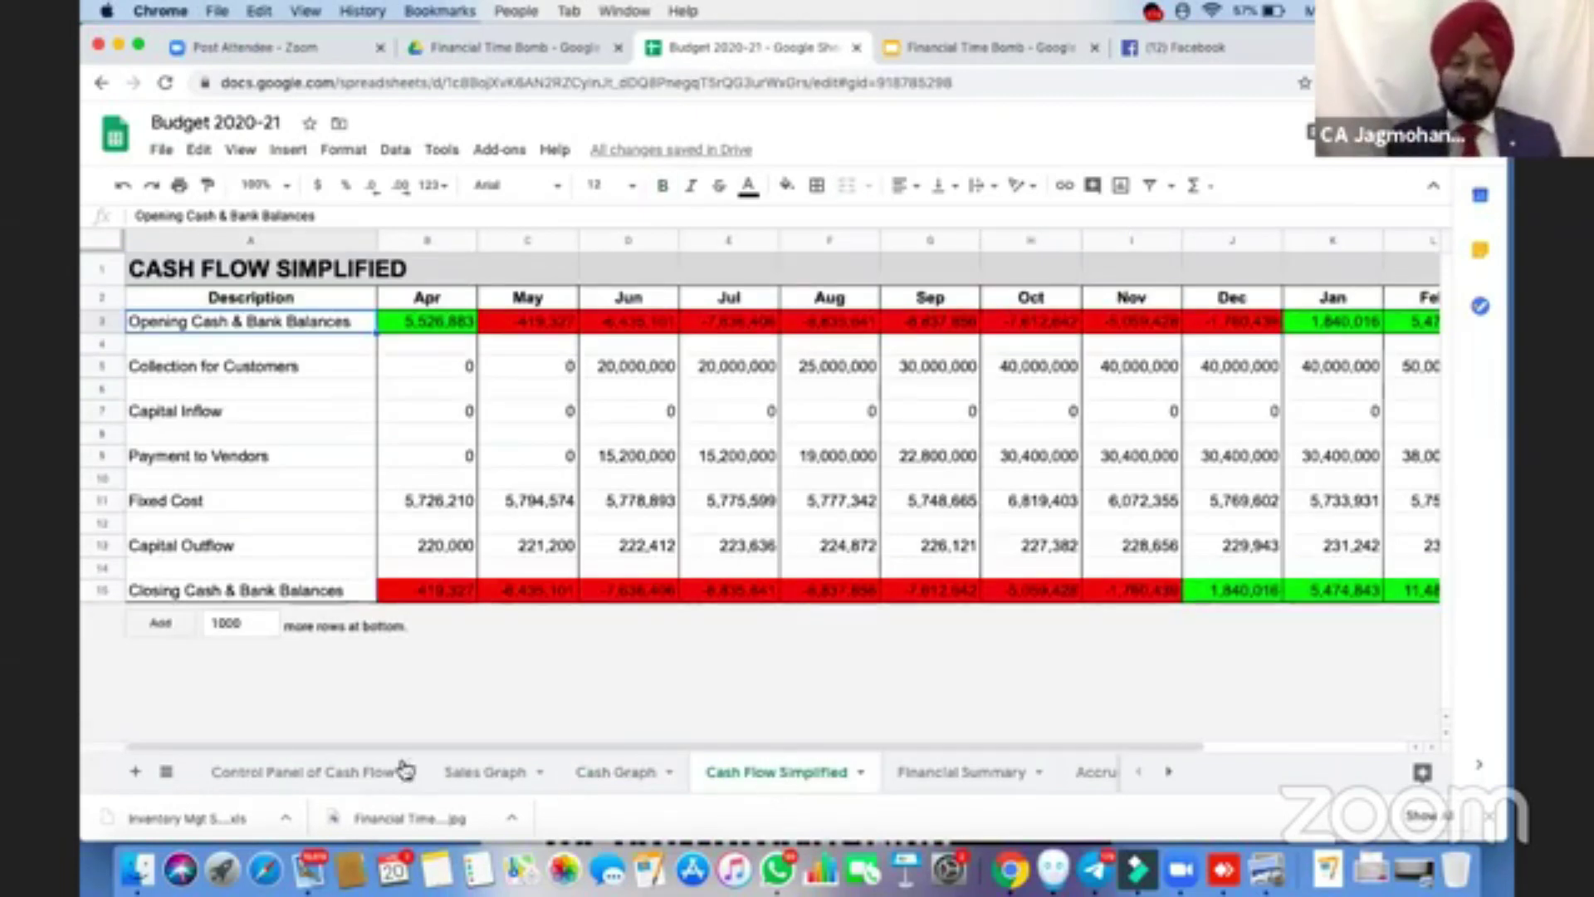
# Set the Sale option on the control panel sheet to 1 and return to Cash Flow Simplified
pyautogui.click(319, 782)
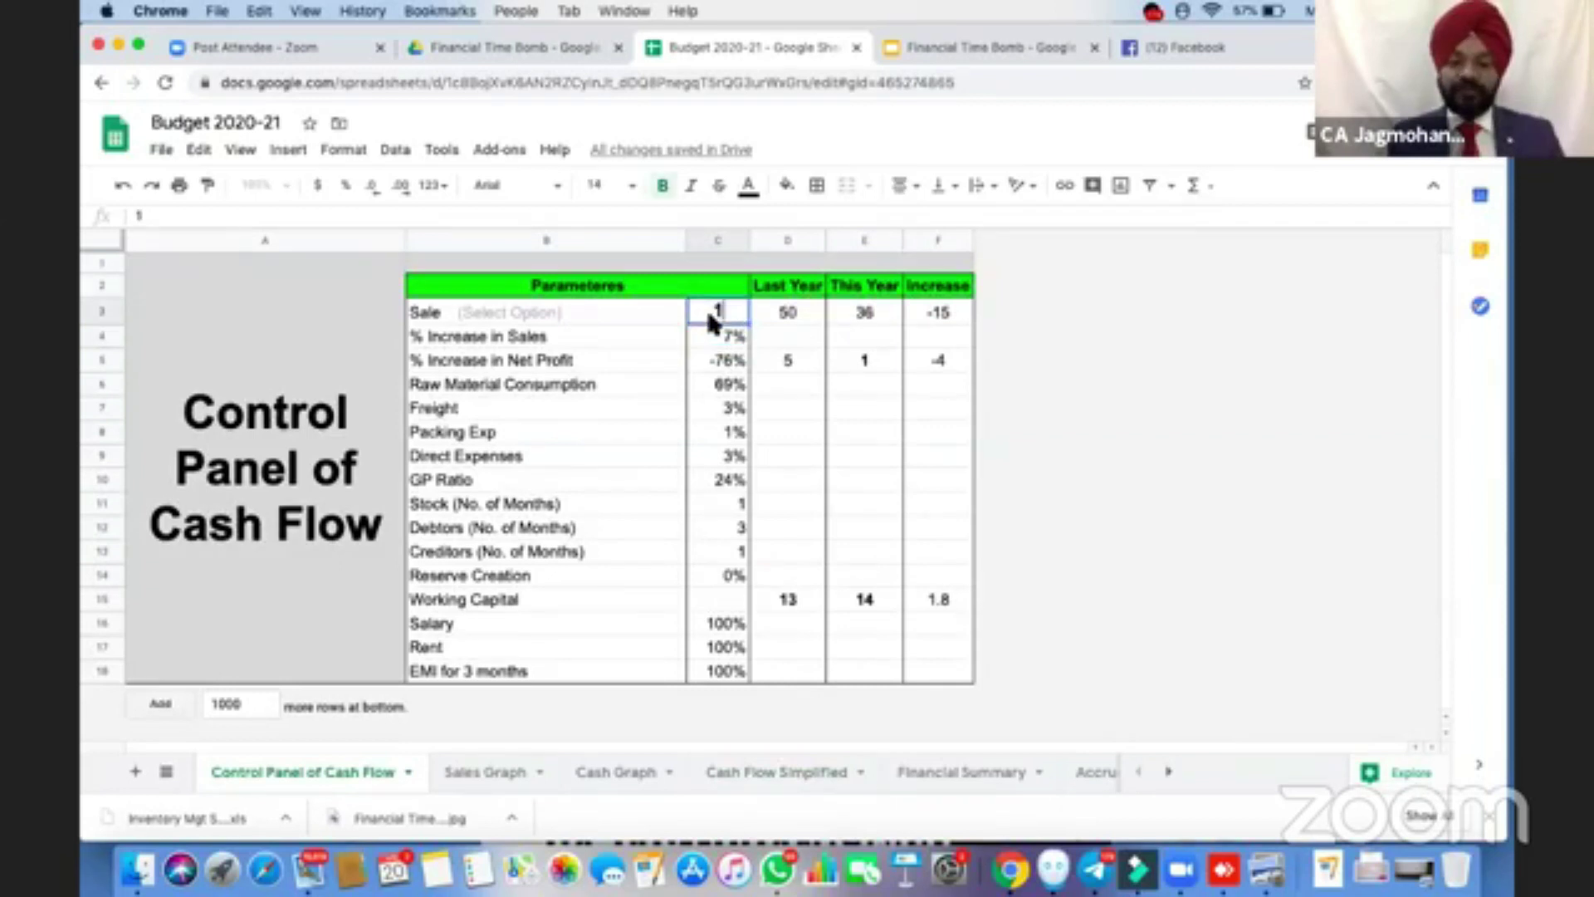
pyautogui.click(757, 778)
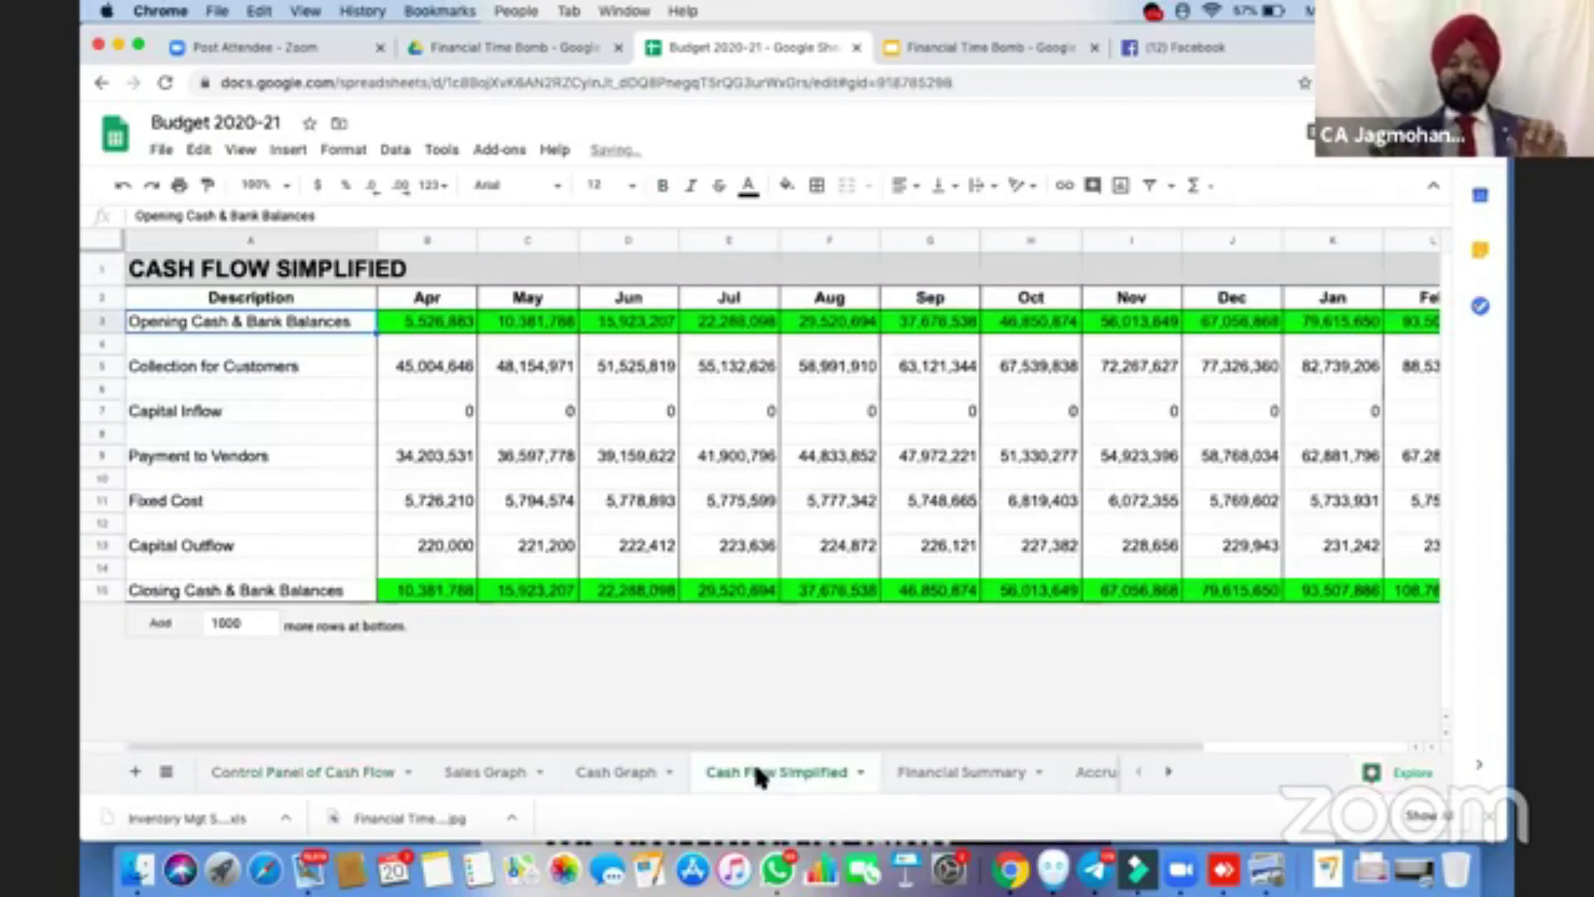
# Go through the April column of Cash Flow Simplified, from opening balance through collections, payments and costs to closing balance
pyautogui.click(427, 319)
pyautogui.click(101, 323)
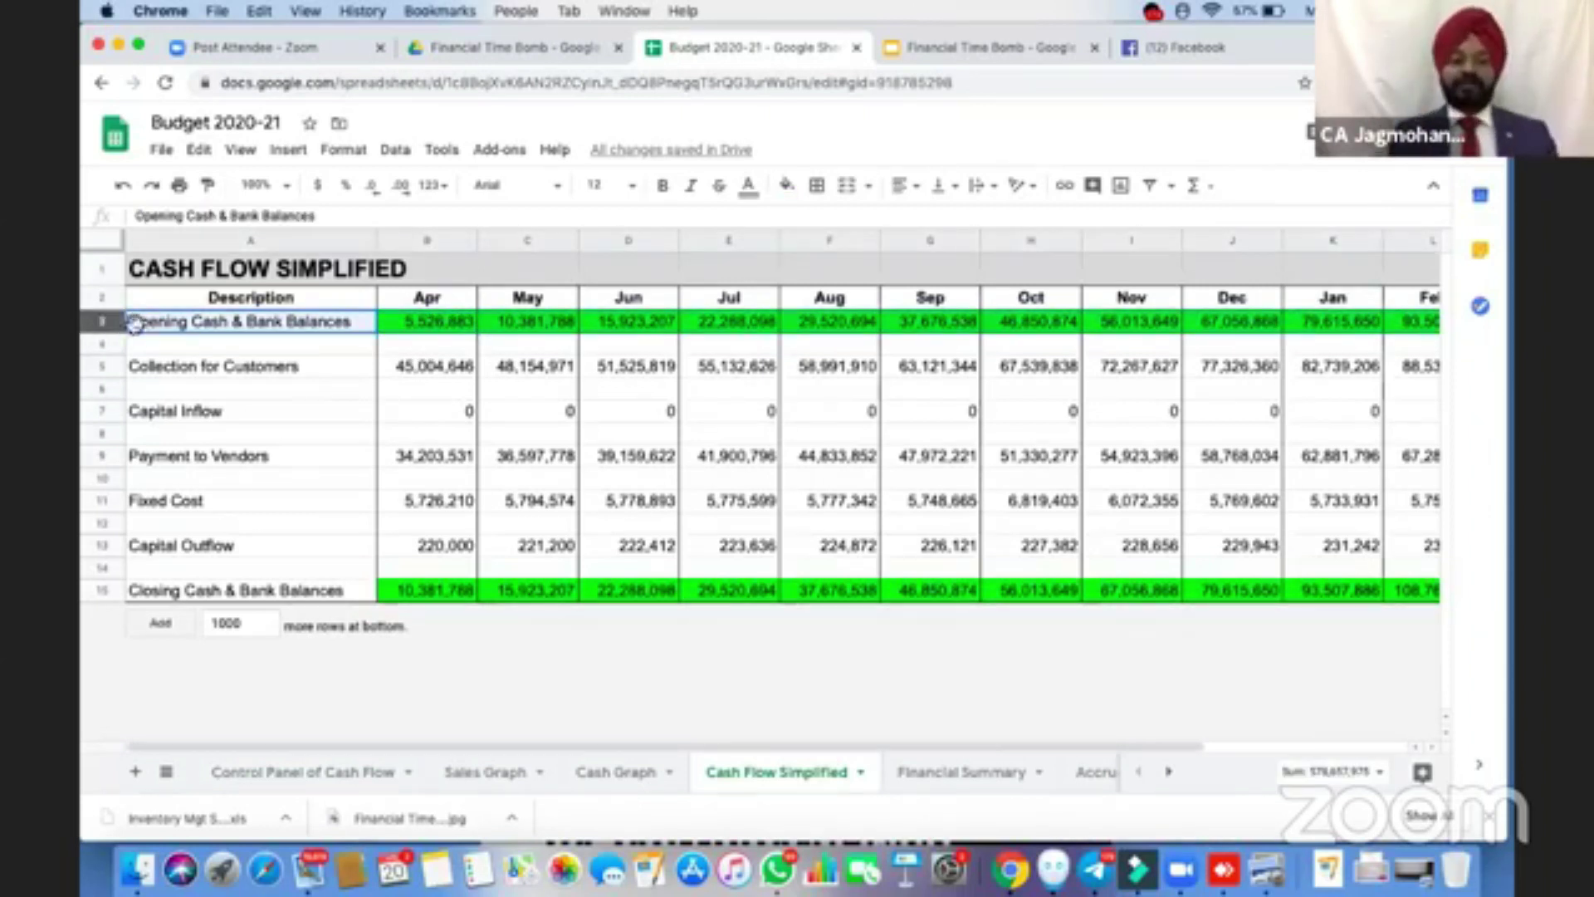
pyautogui.click(418, 328)
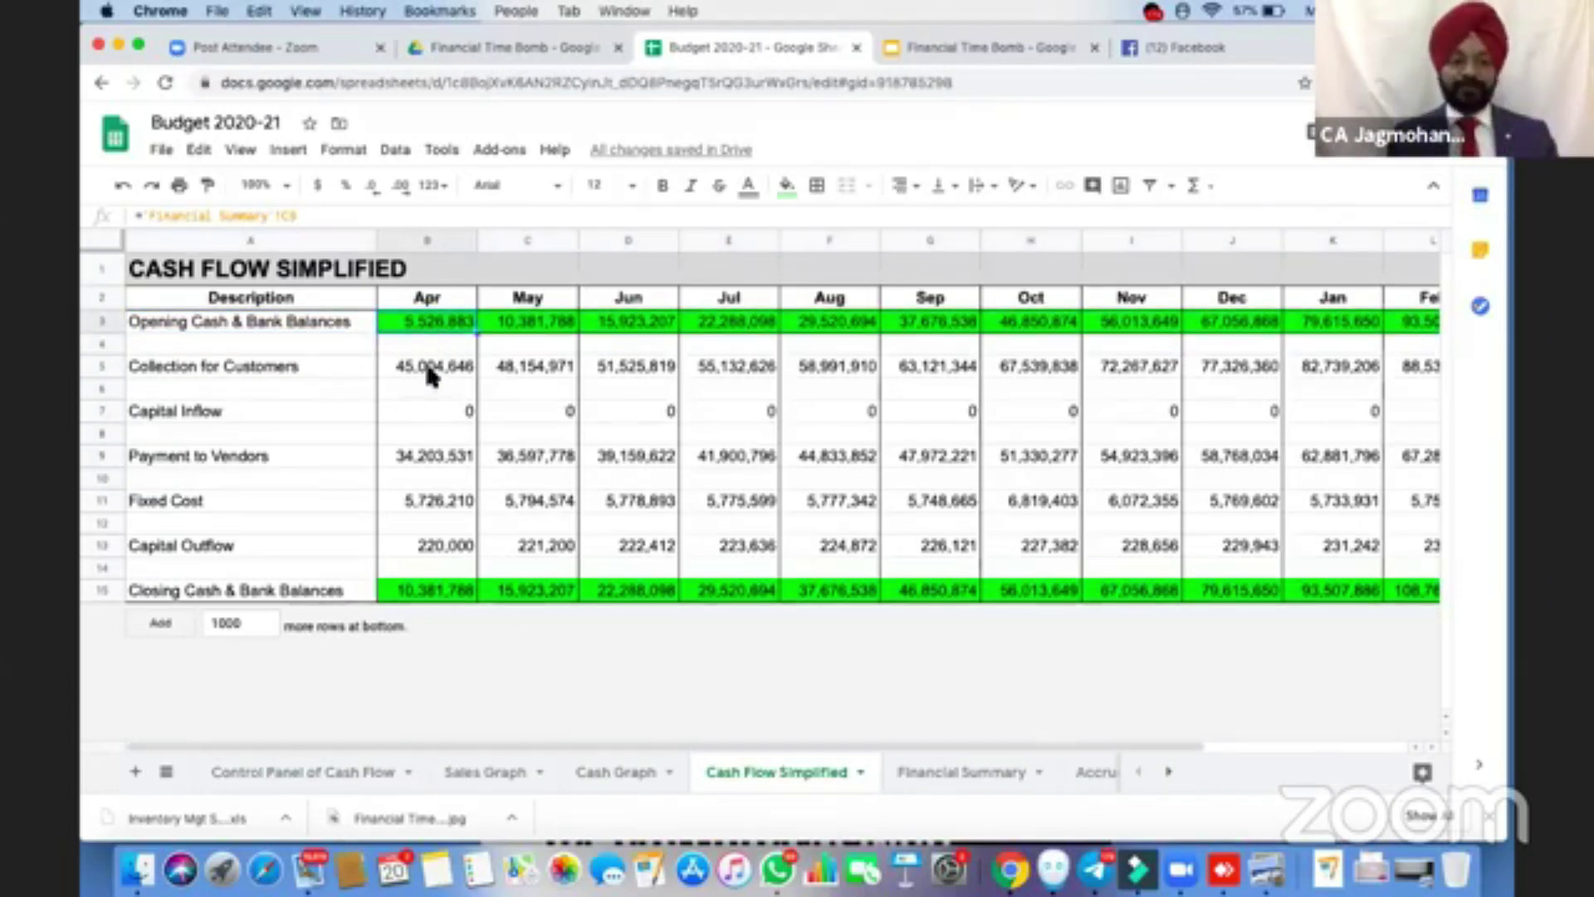
pyautogui.click(430, 370)
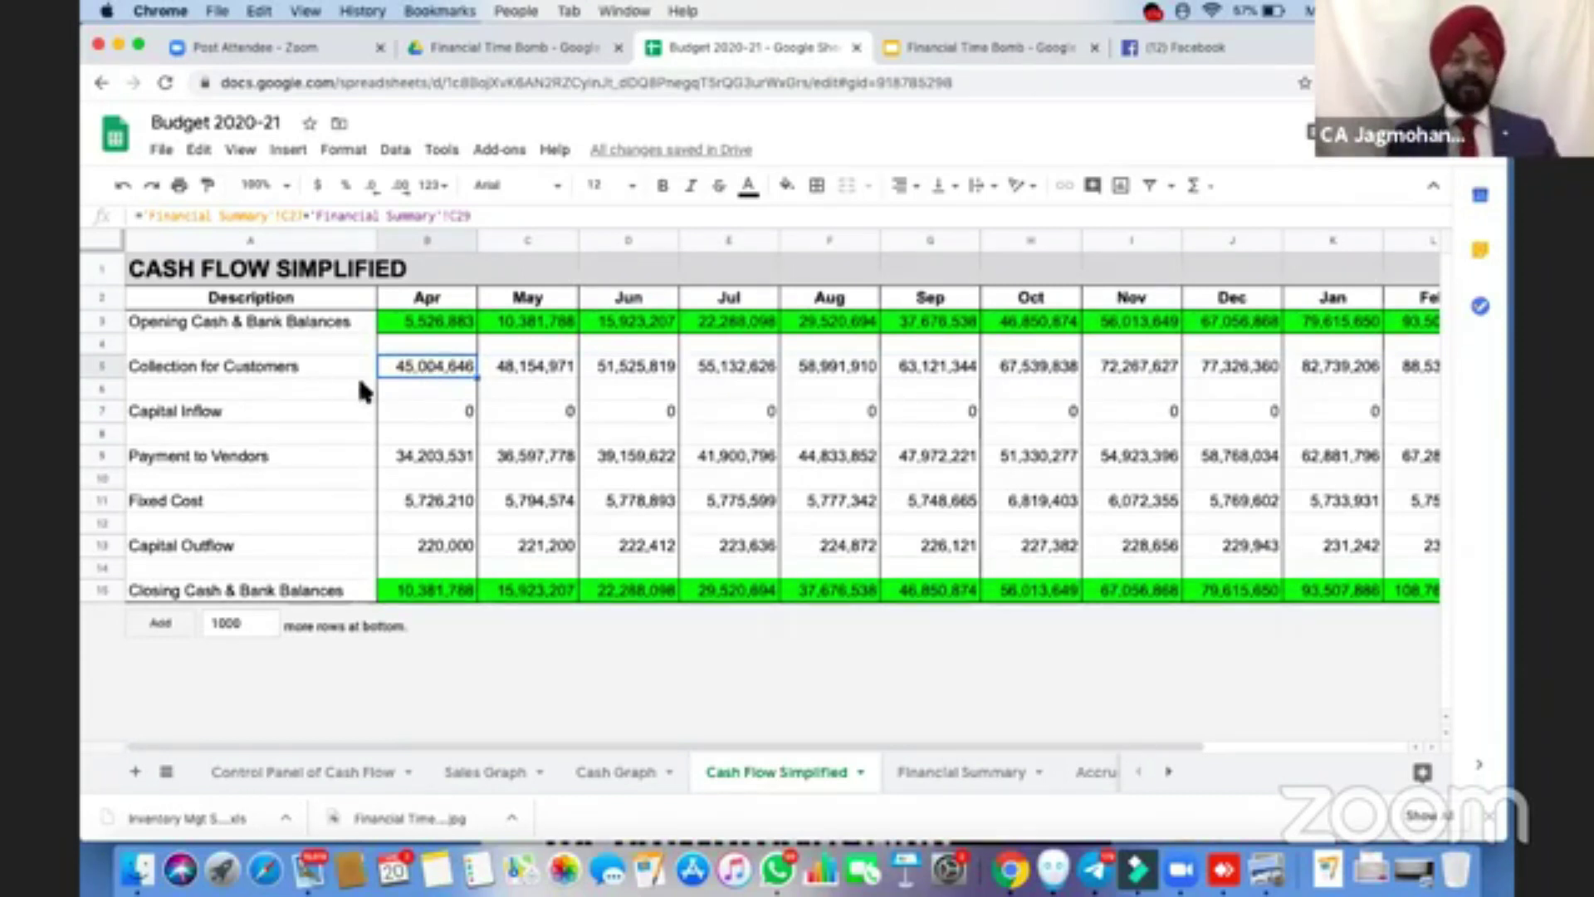
pyautogui.click(438, 413)
pyautogui.click(438, 459)
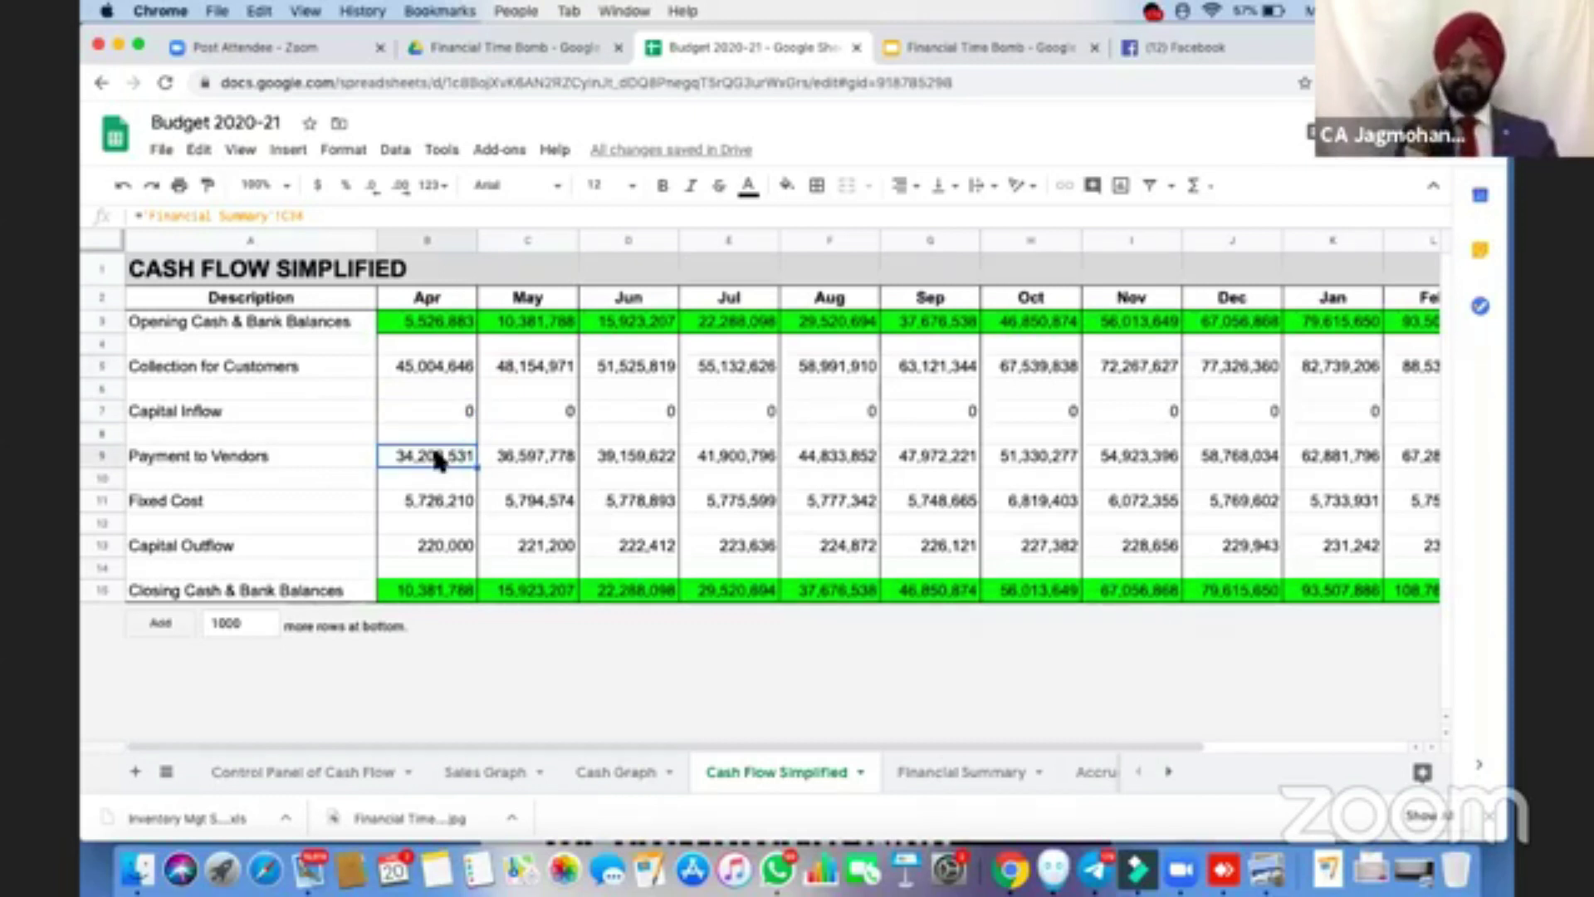
pyautogui.click(427, 504)
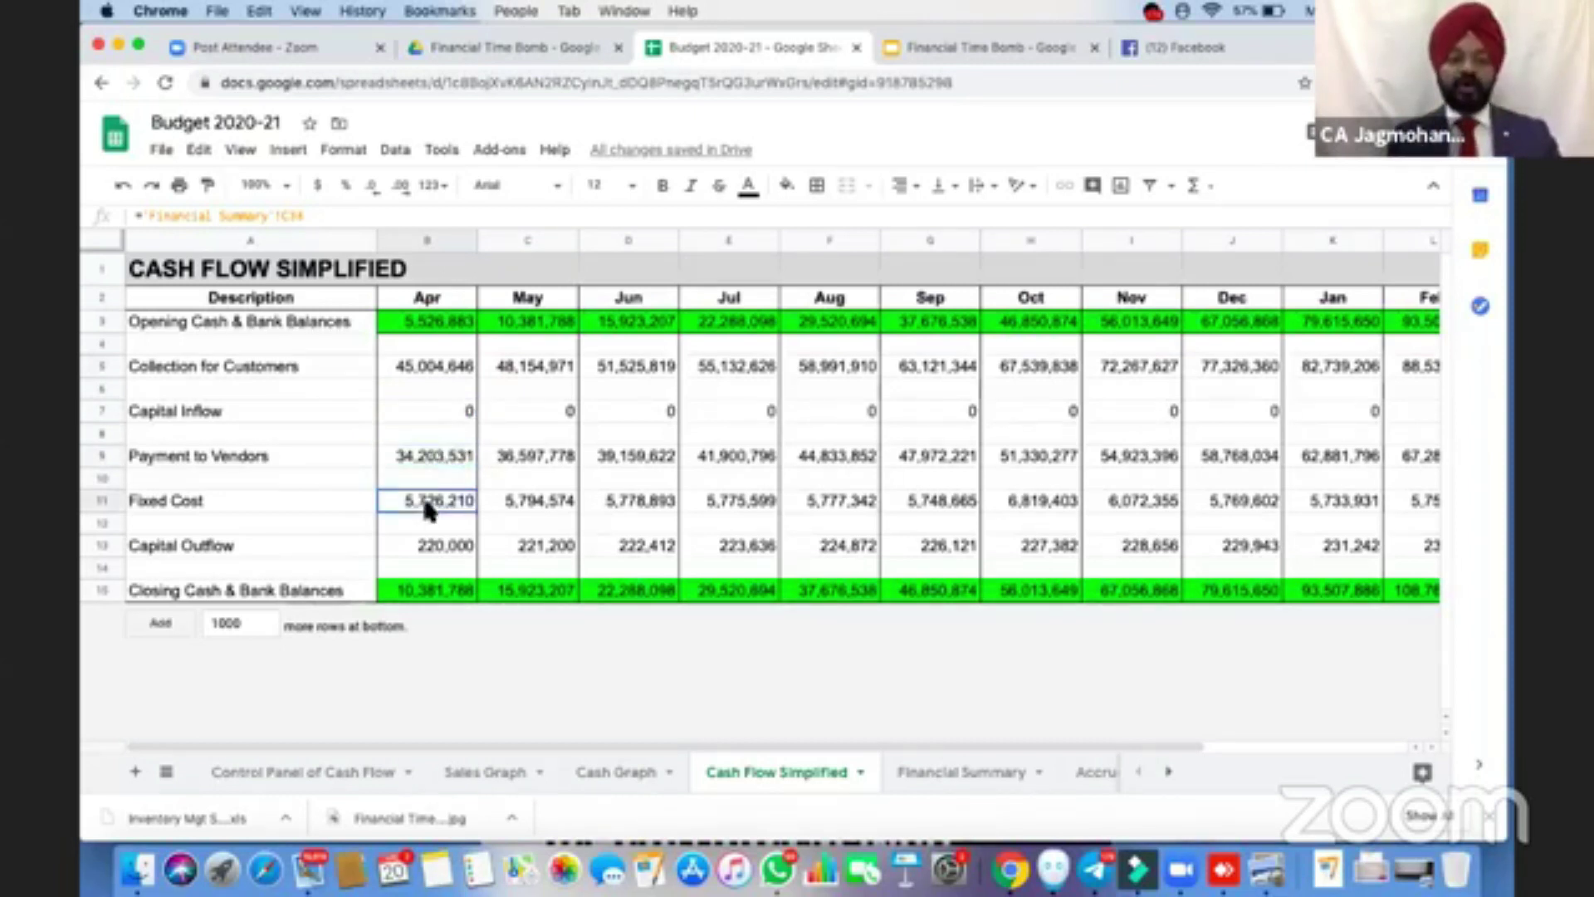
pyautogui.click(445, 548)
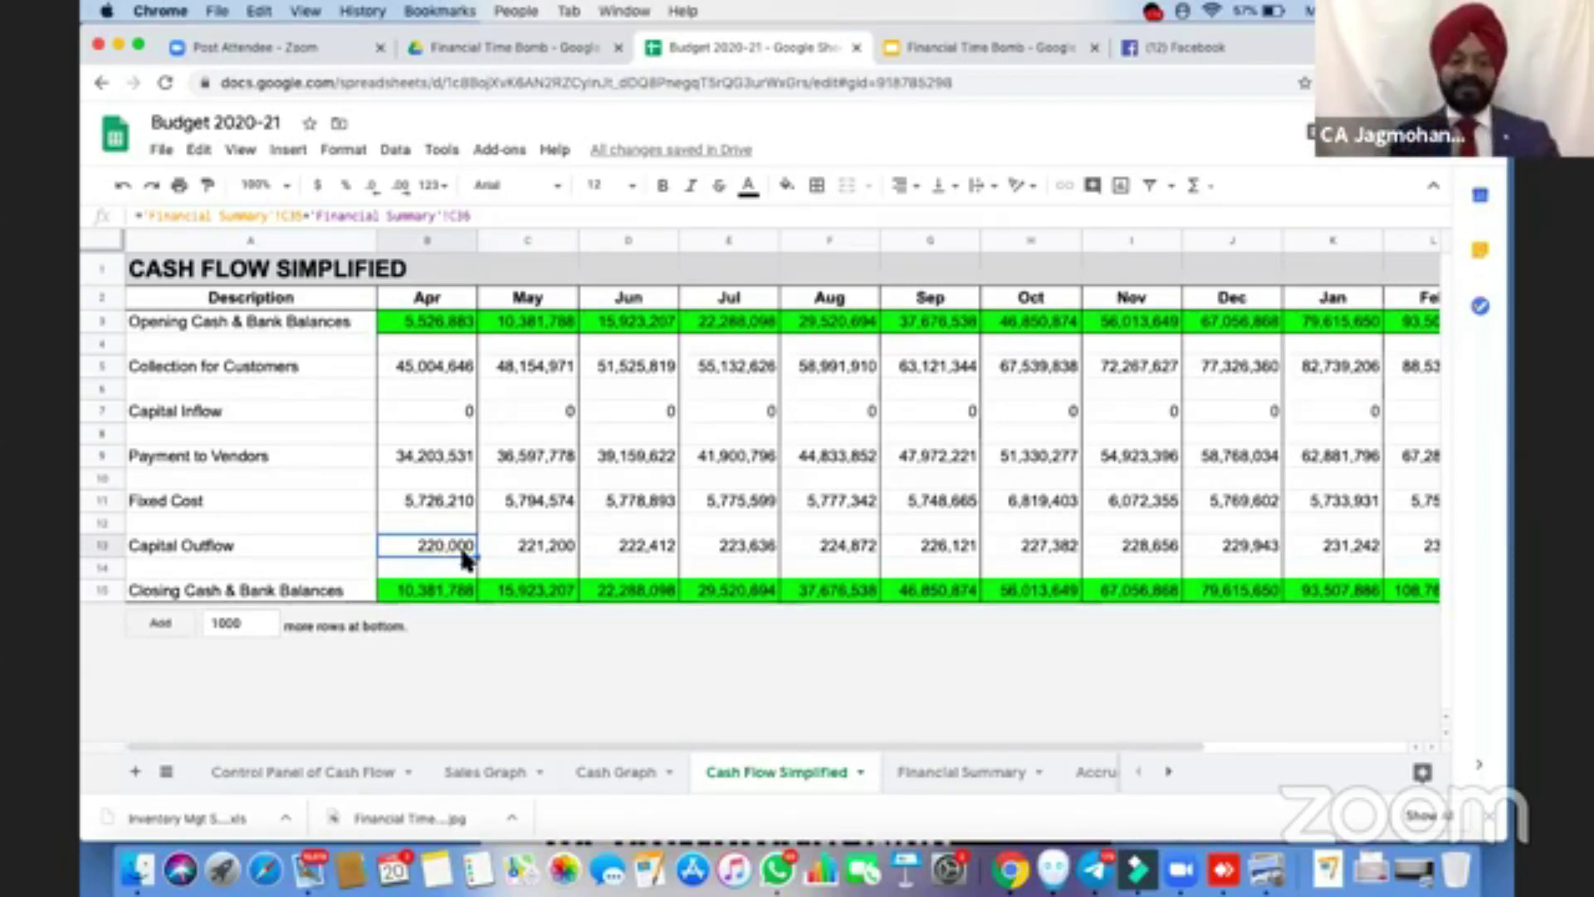
pyautogui.click(442, 593)
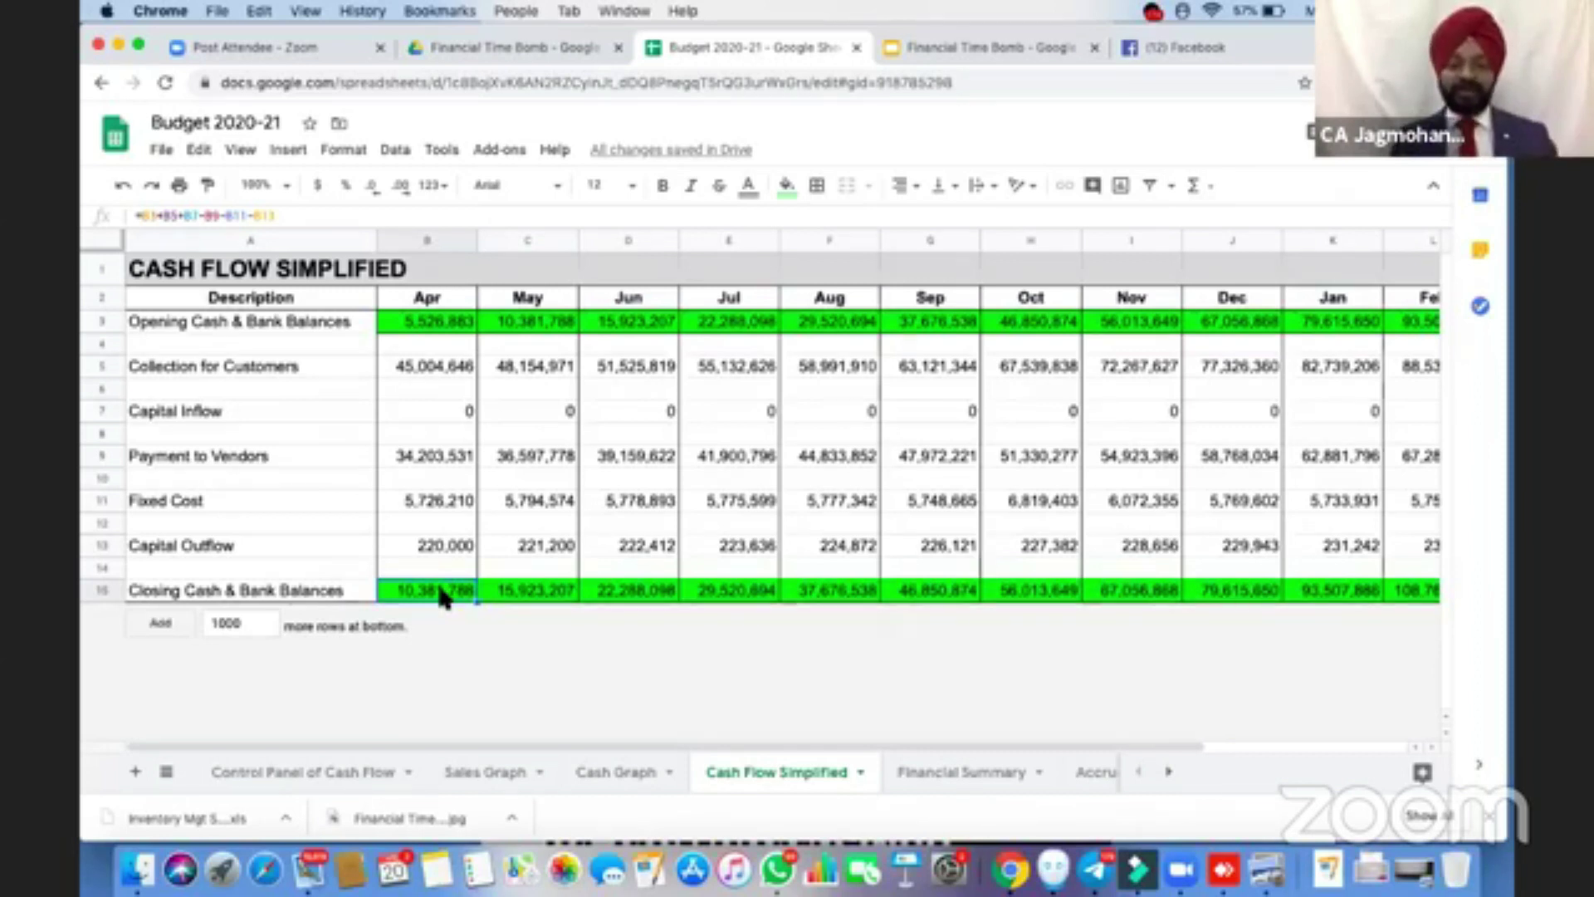
# Compare the Opening Cash & Bank Balances for April, May, June and July
pyautogui.click(446, 325)
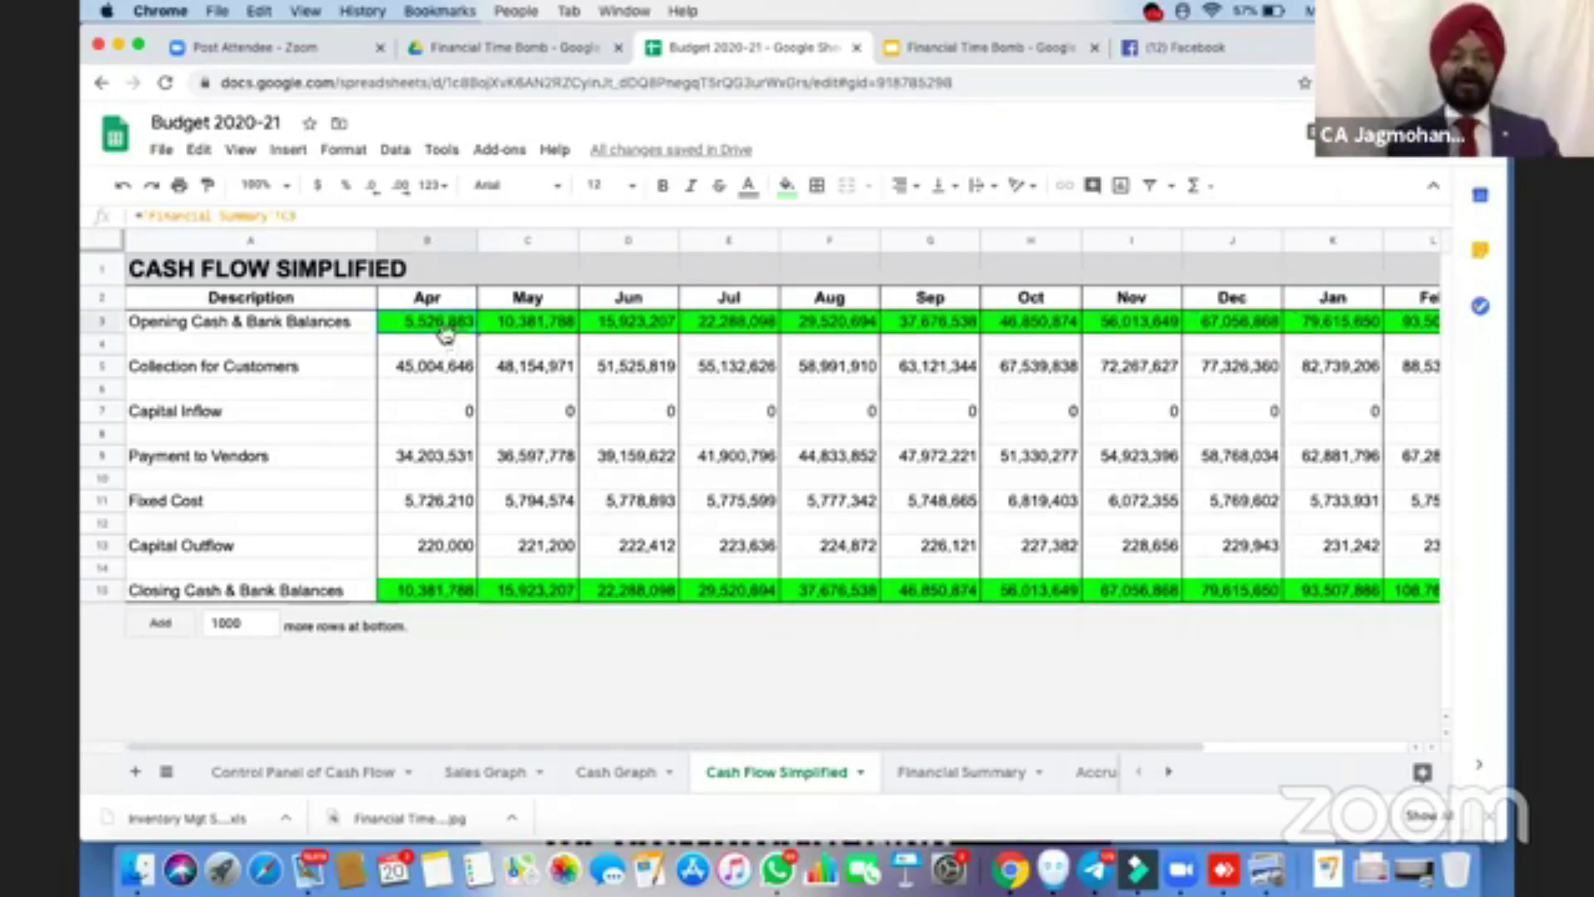
pyautogui.click(515, 329)
pyautogui.click(618, 328)
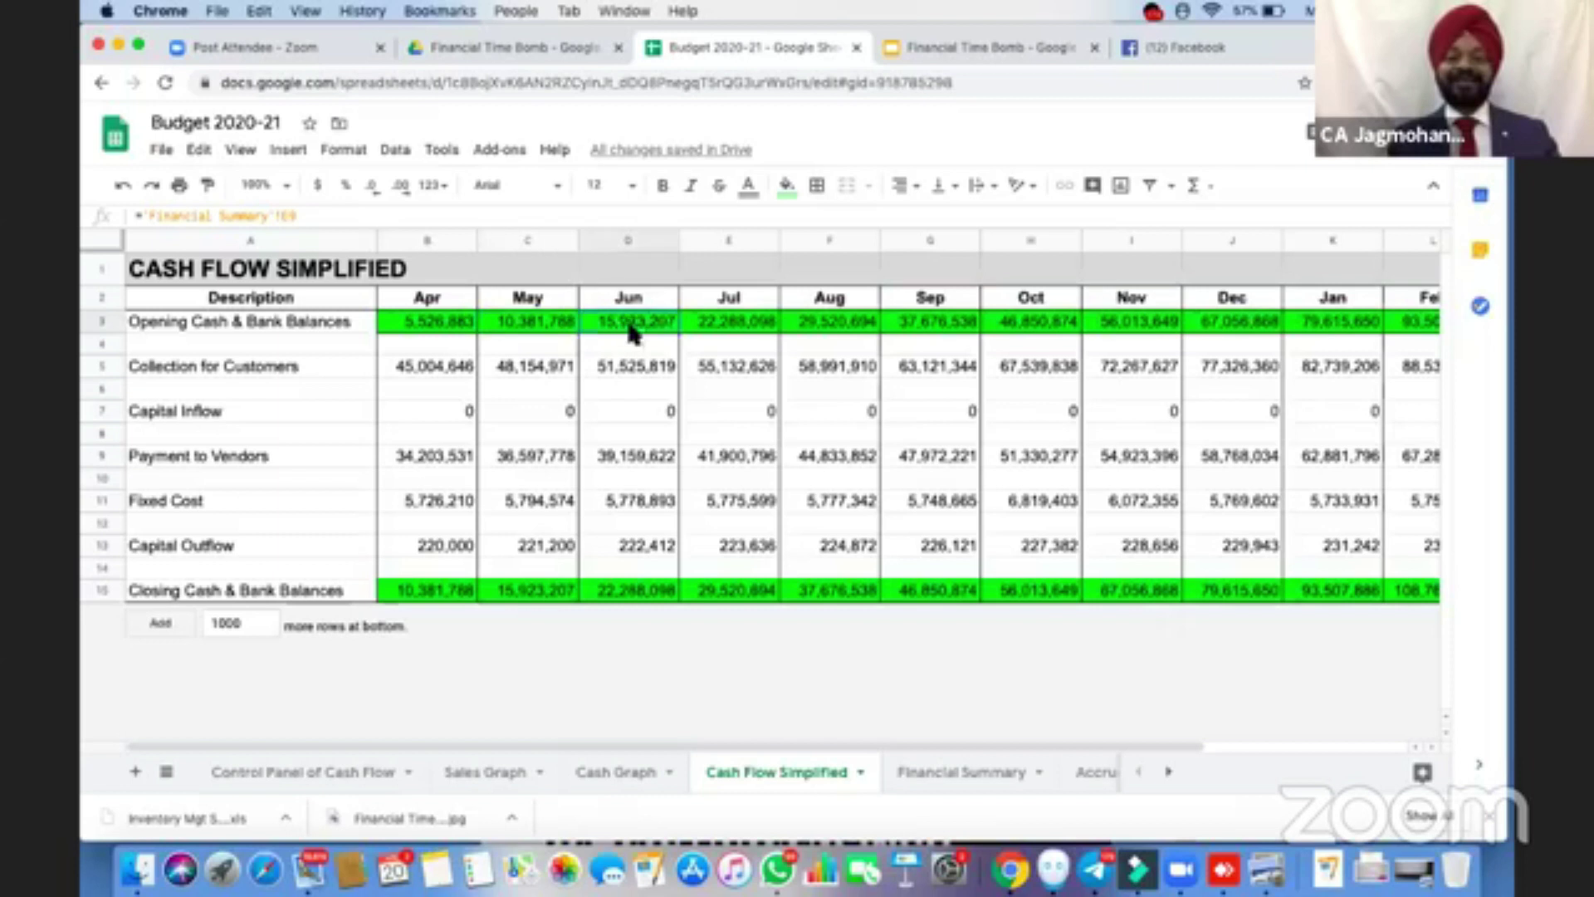
pyautogui.click(734, 326)
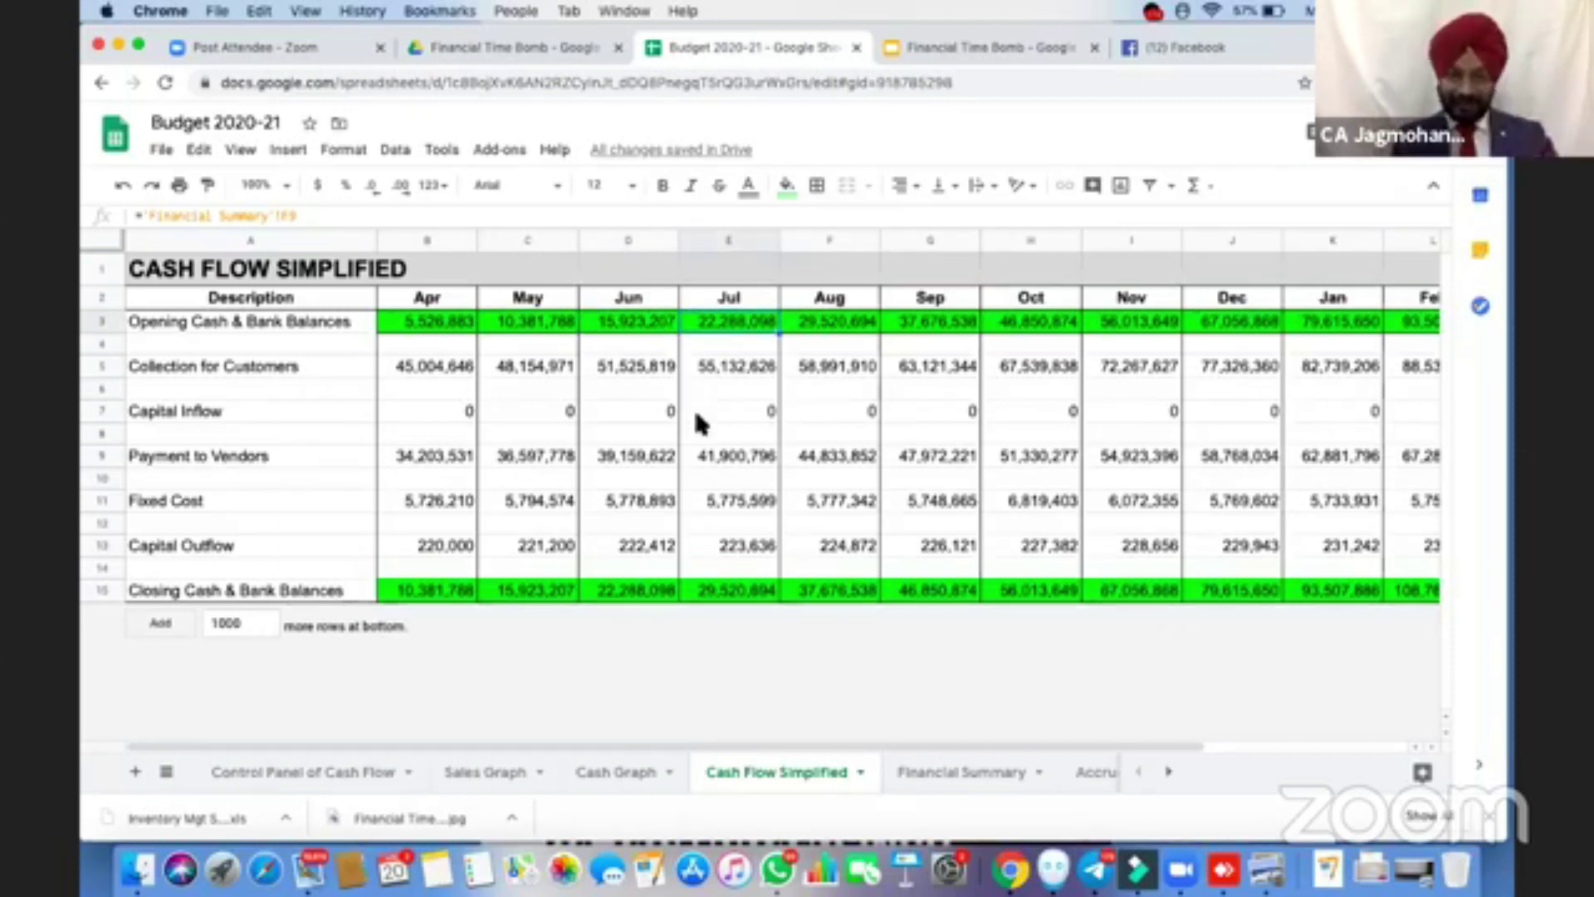
# Return to the Control Panel of Cash Flow sheet and set the Sale option to 4
pyautogui.click(315, 773)
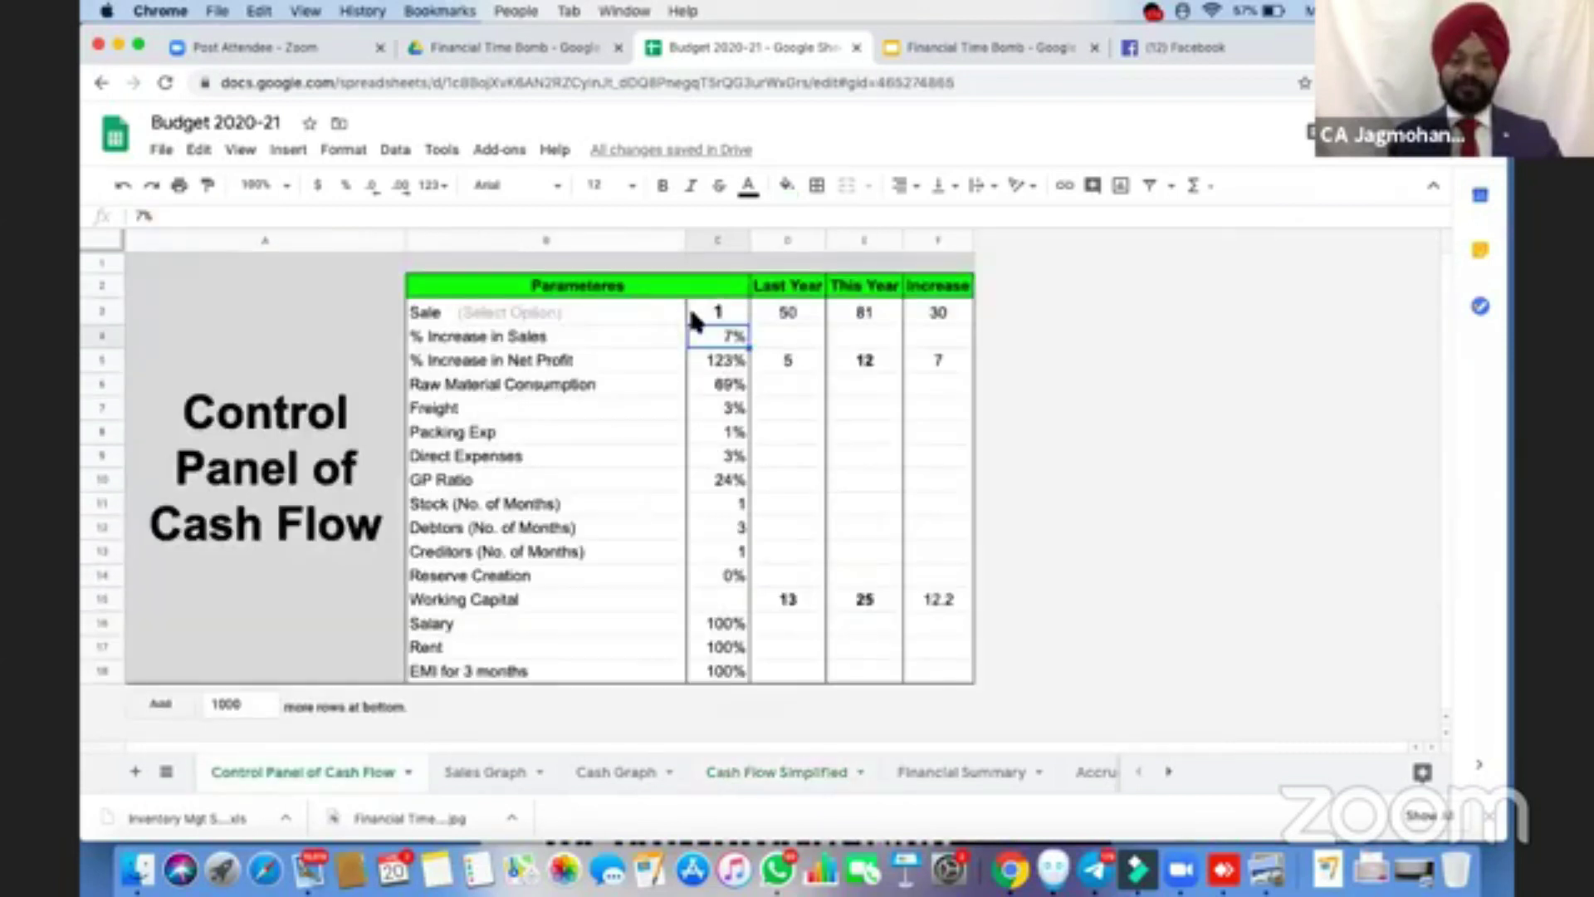
pyautogui.click(702, 312)
pyautogui.write('4')
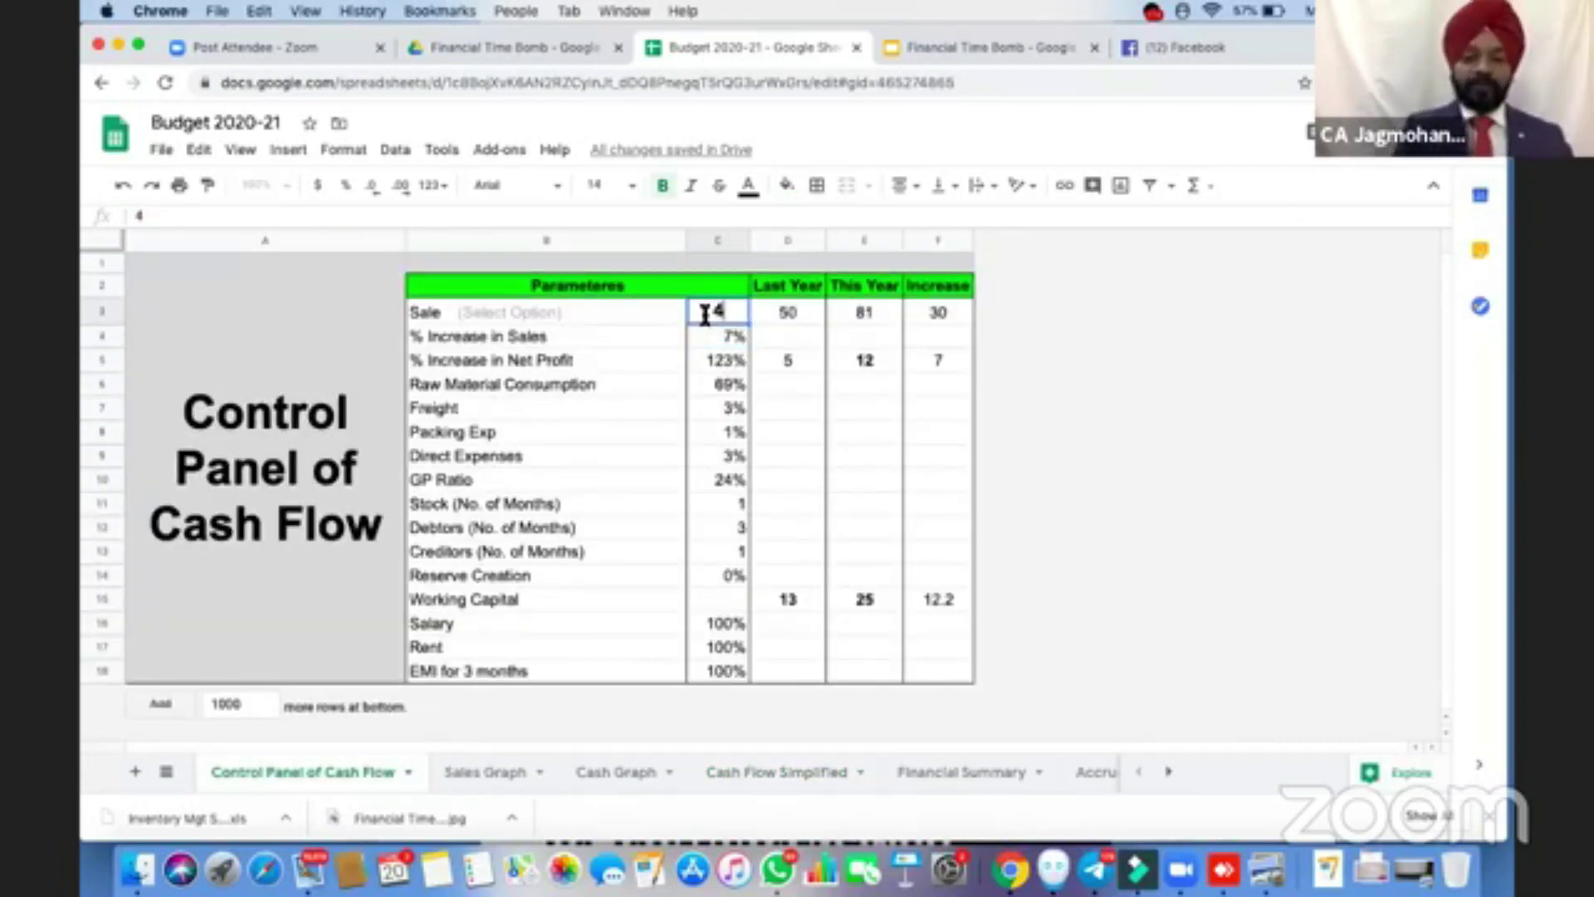
pyautogui.press('Return')
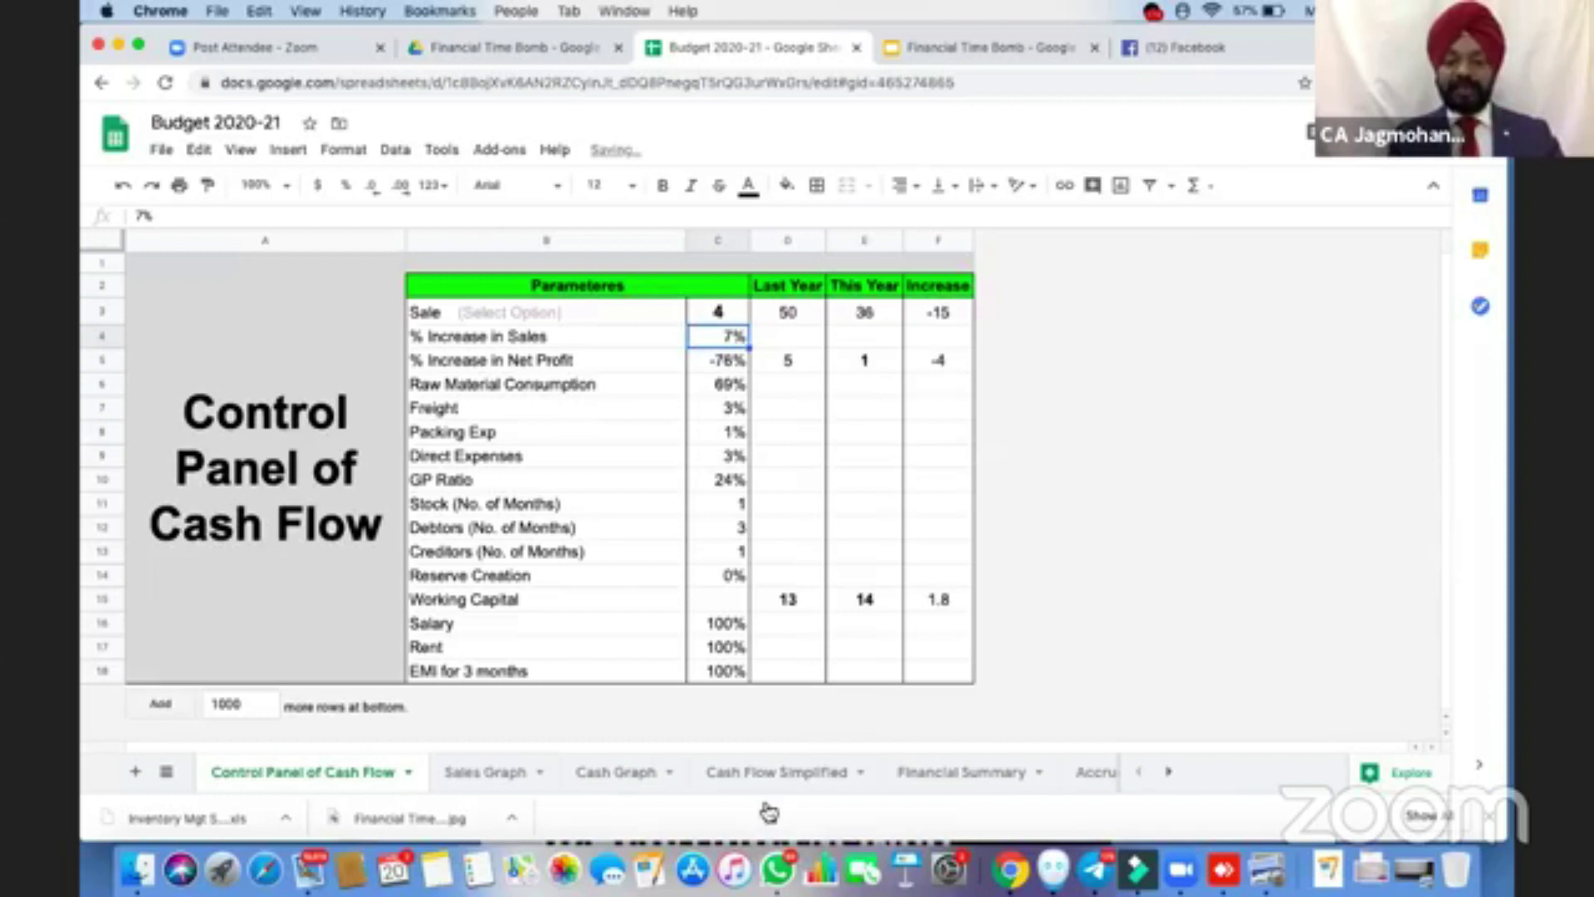
# Review the April column of Cash Flow Simplified under Sale option 4, from opening balance through inflows, payments and costs to closing balance
pyautogui.click(773, 774)
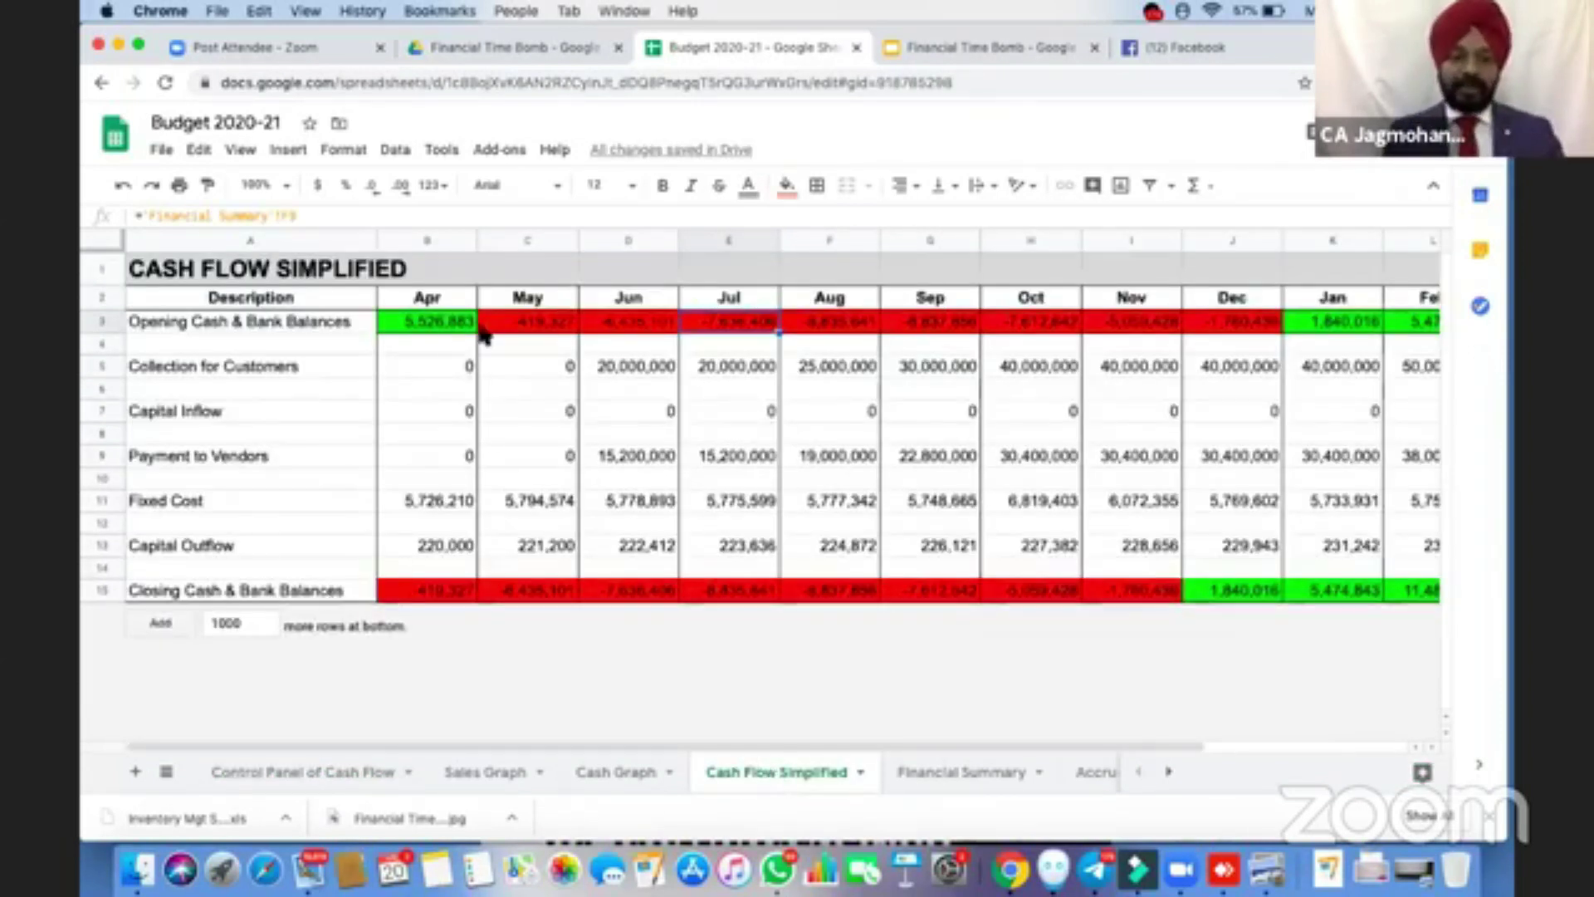
pyautogui.click(446, 333)
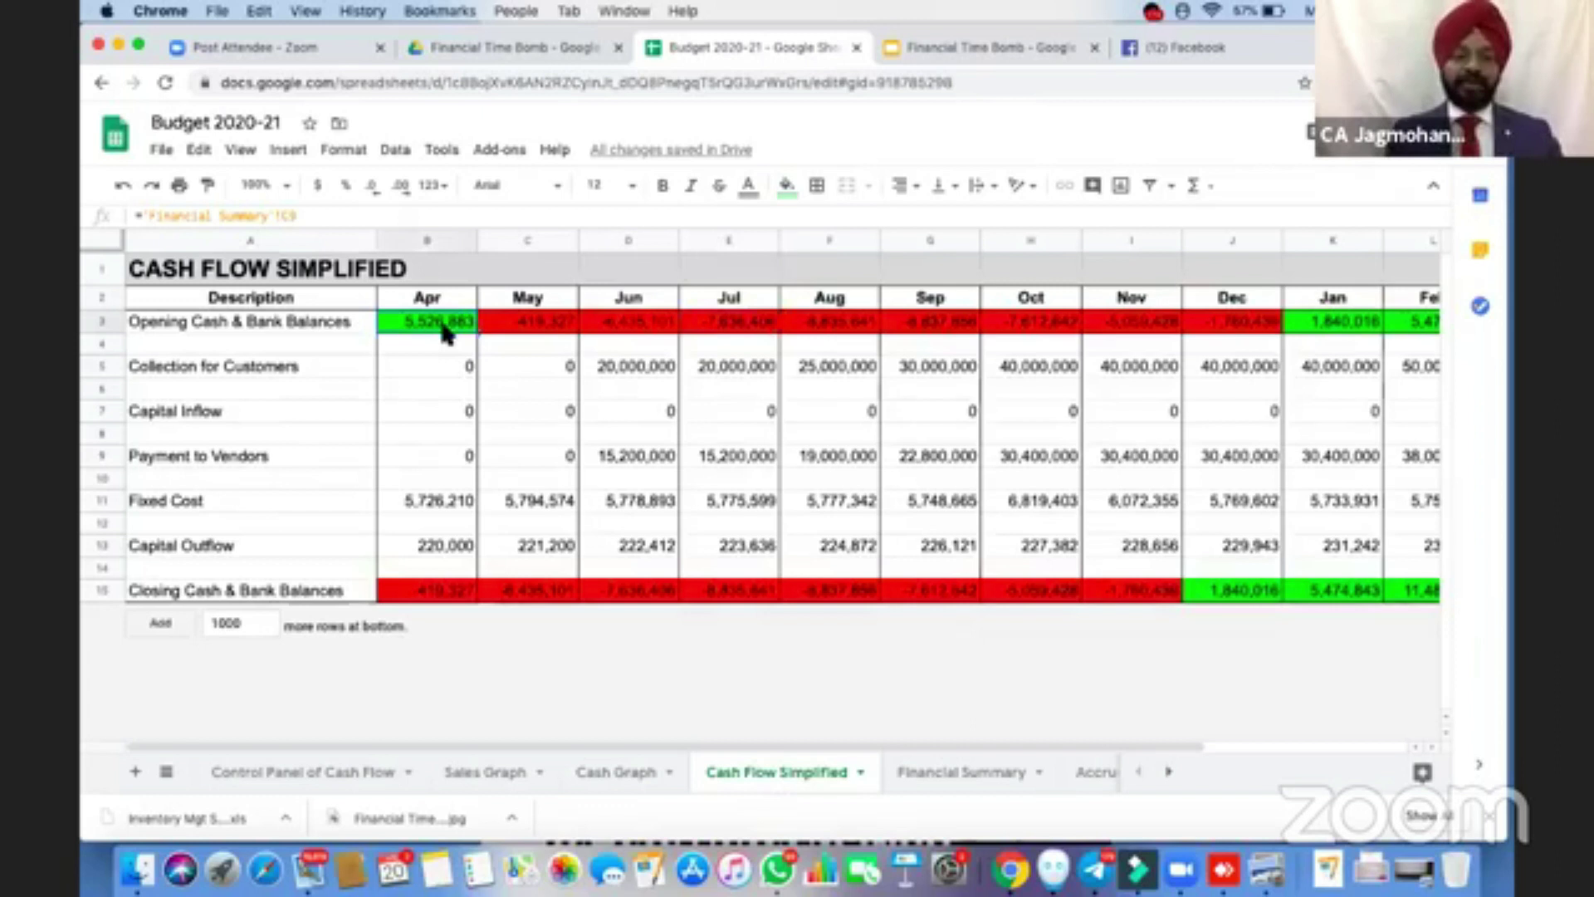
pyautogui.click(423, 369)
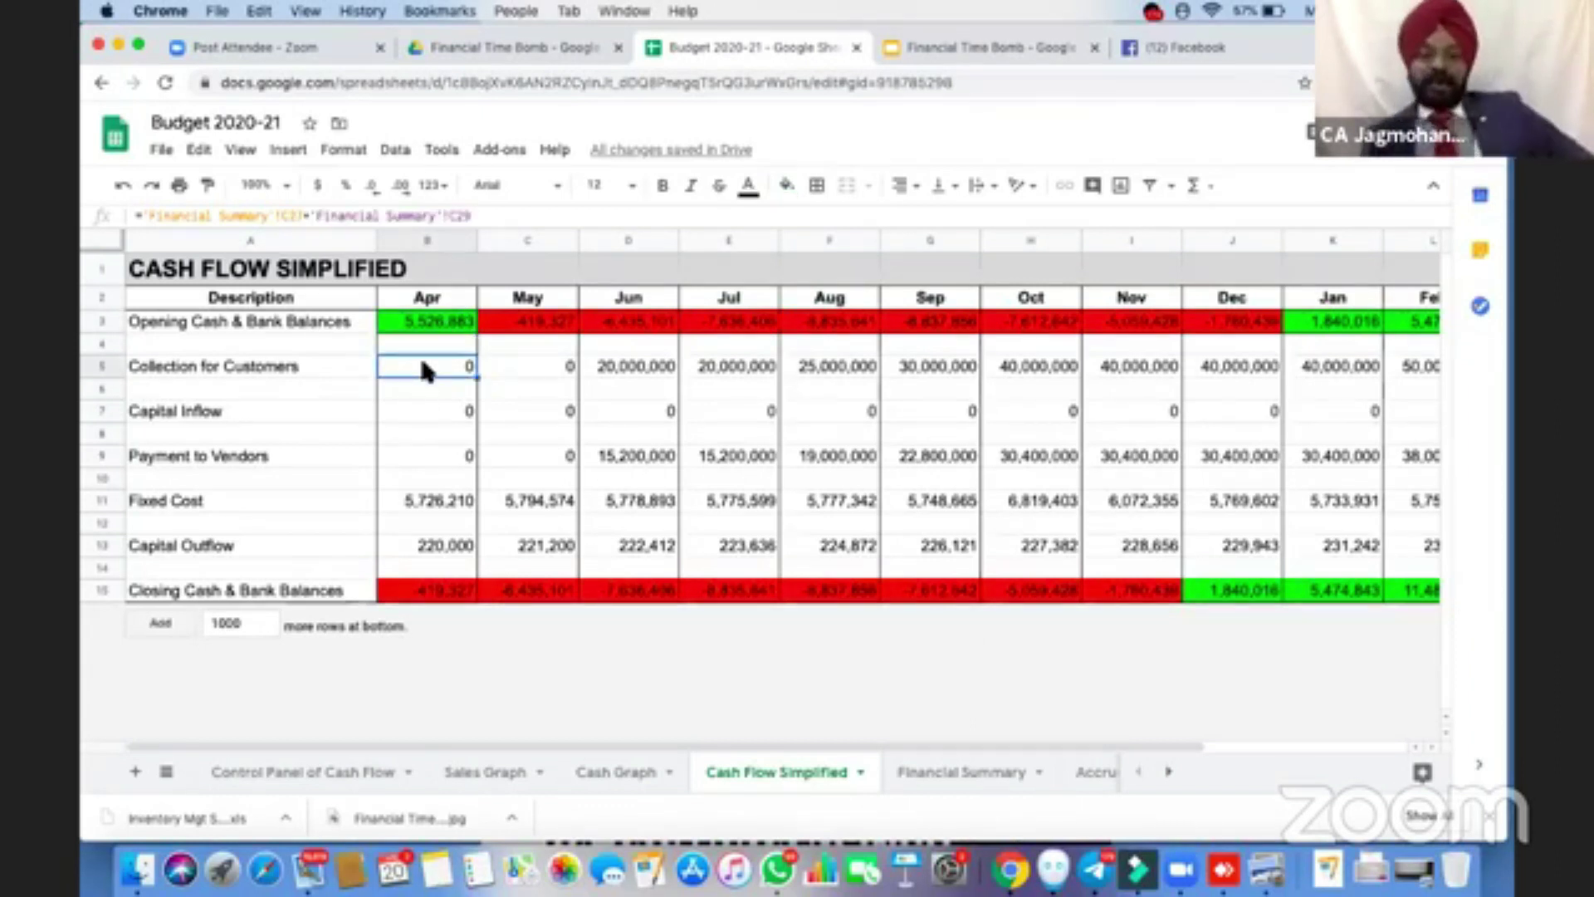
pyautogui.click(445, 413)
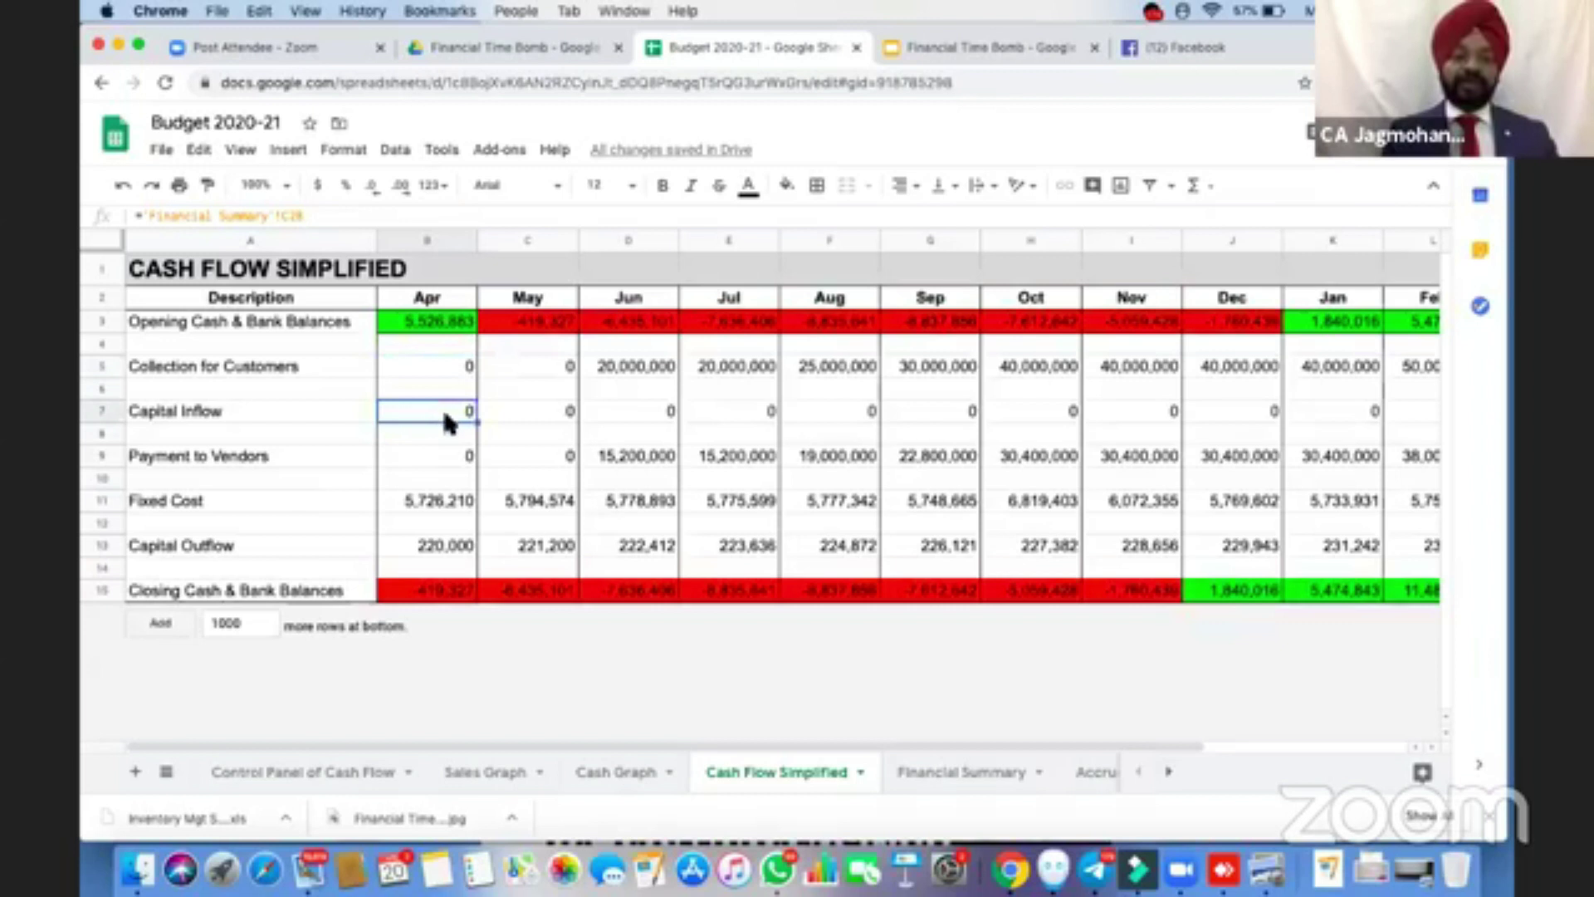
pyautogui.click(434, 455)
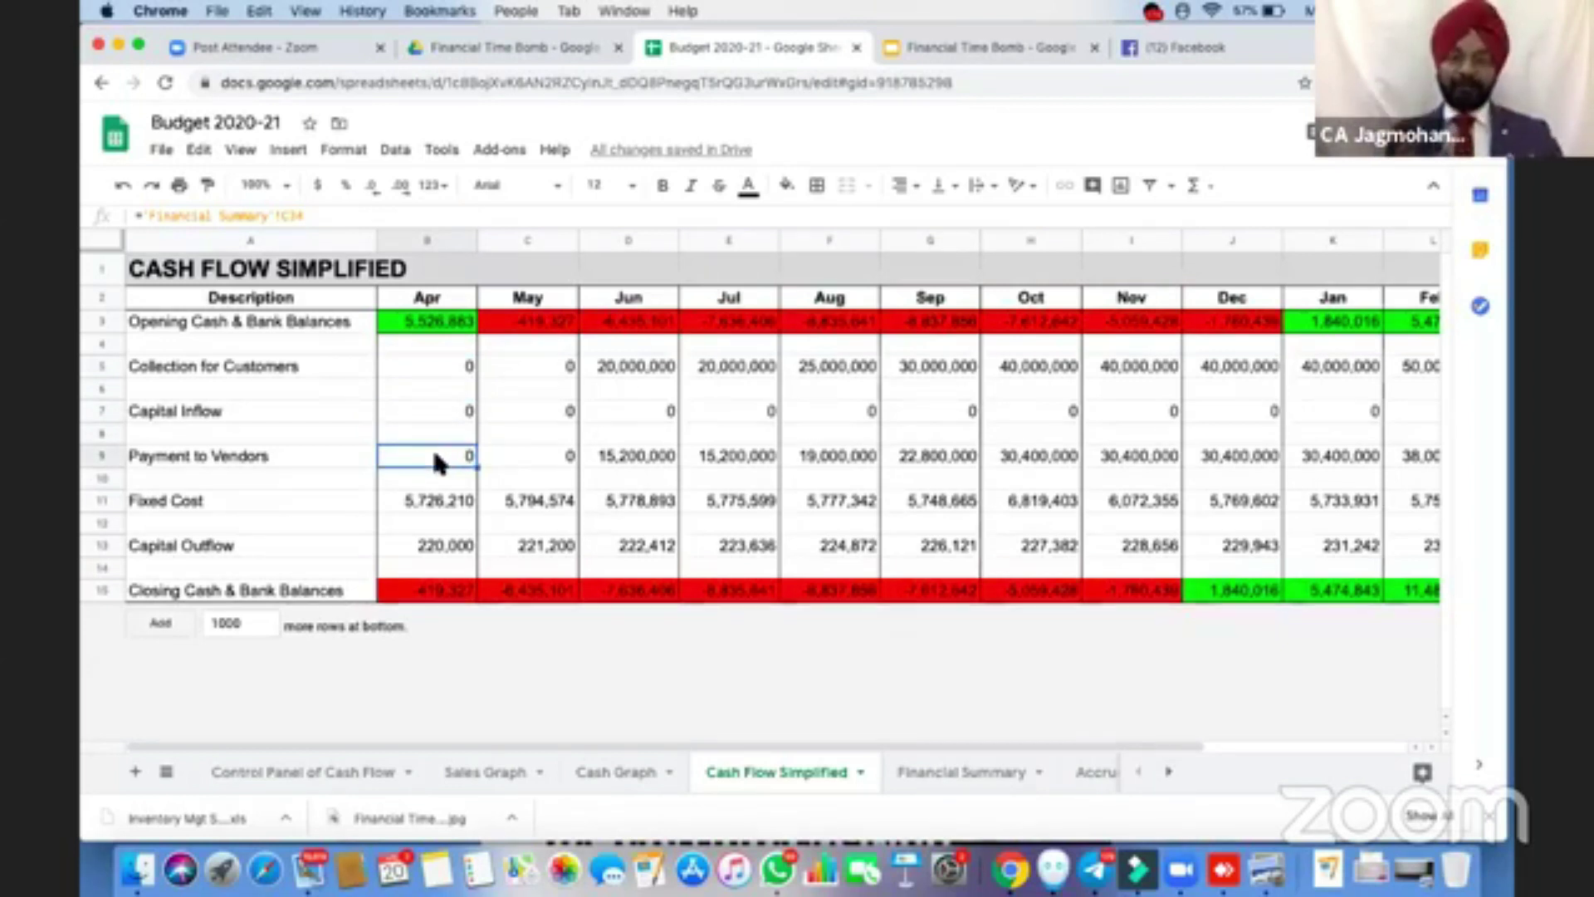
pyautogui.click(443, 502)
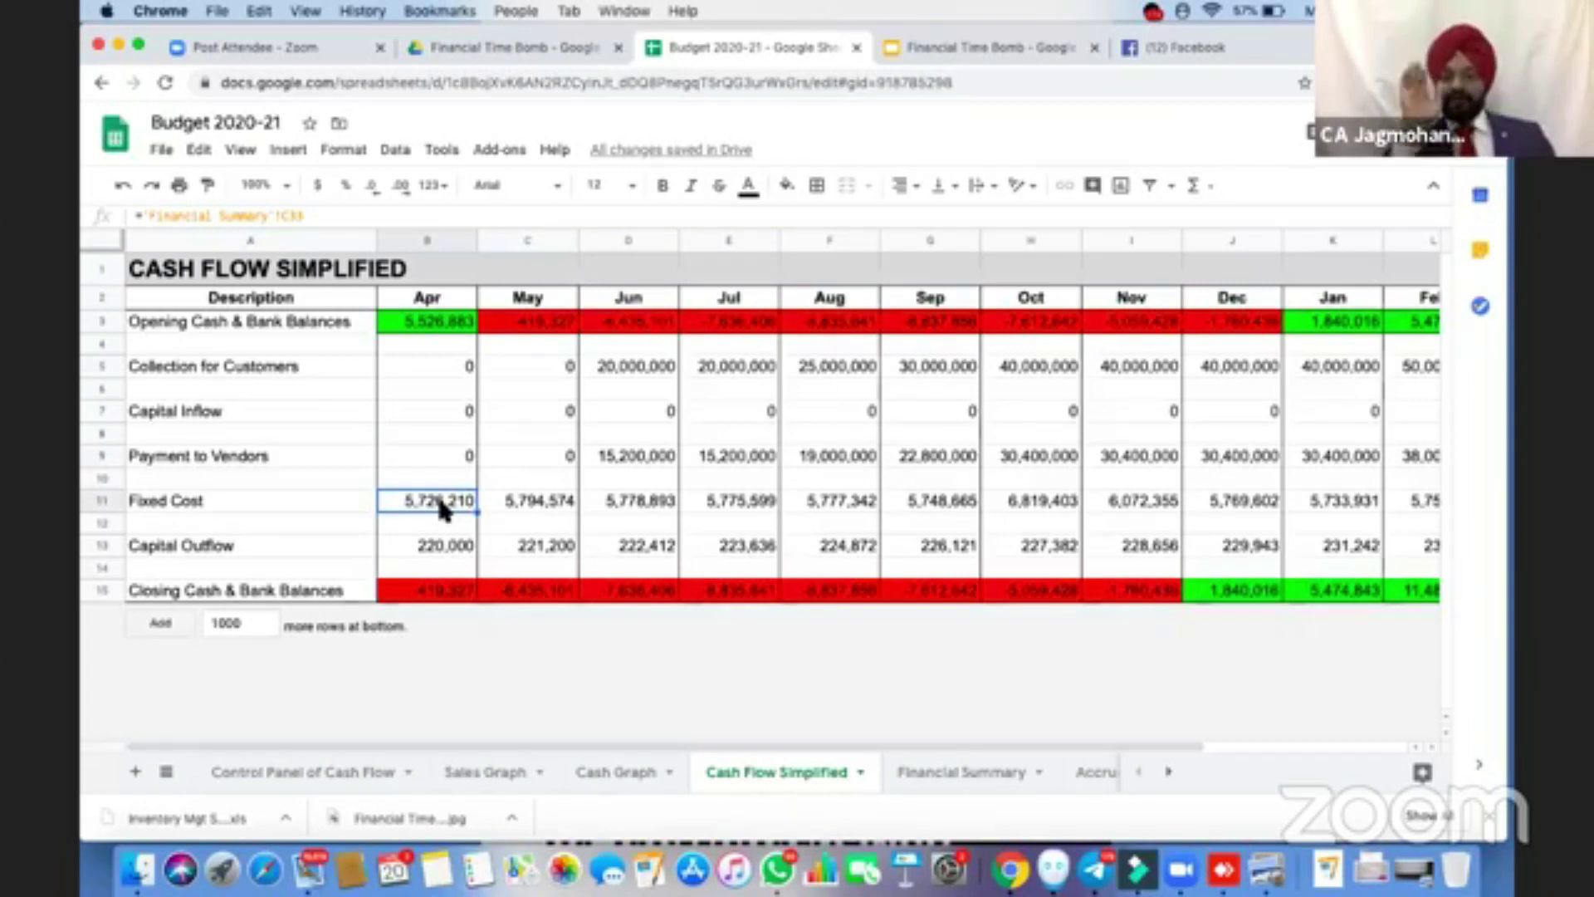
pyautogui.click(436, 549)
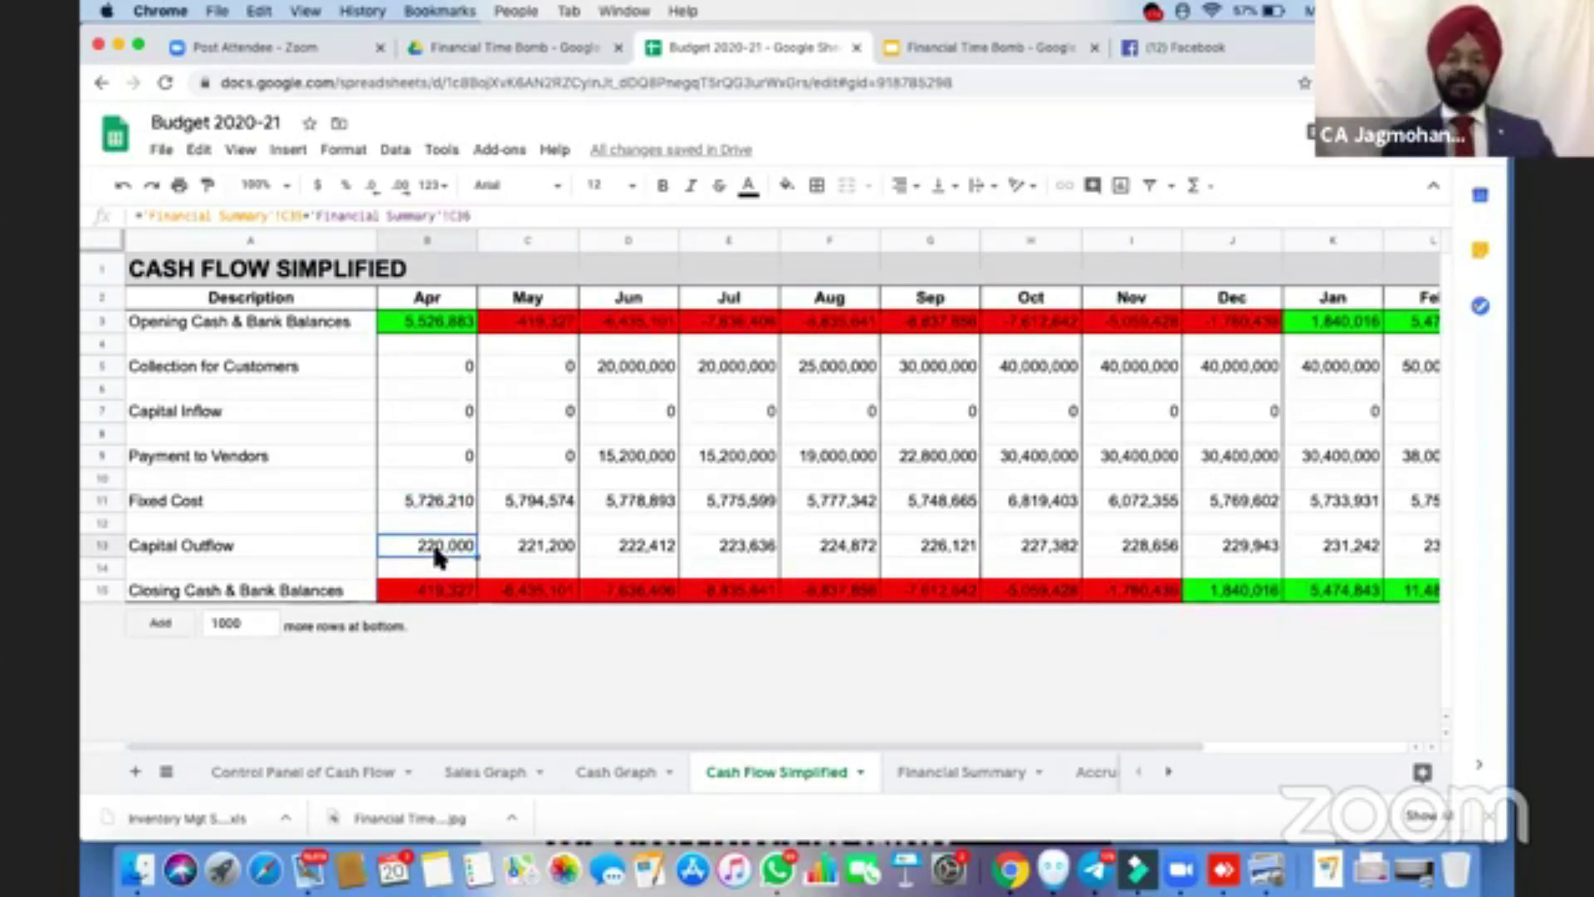
pyautogui.click(441, 598)
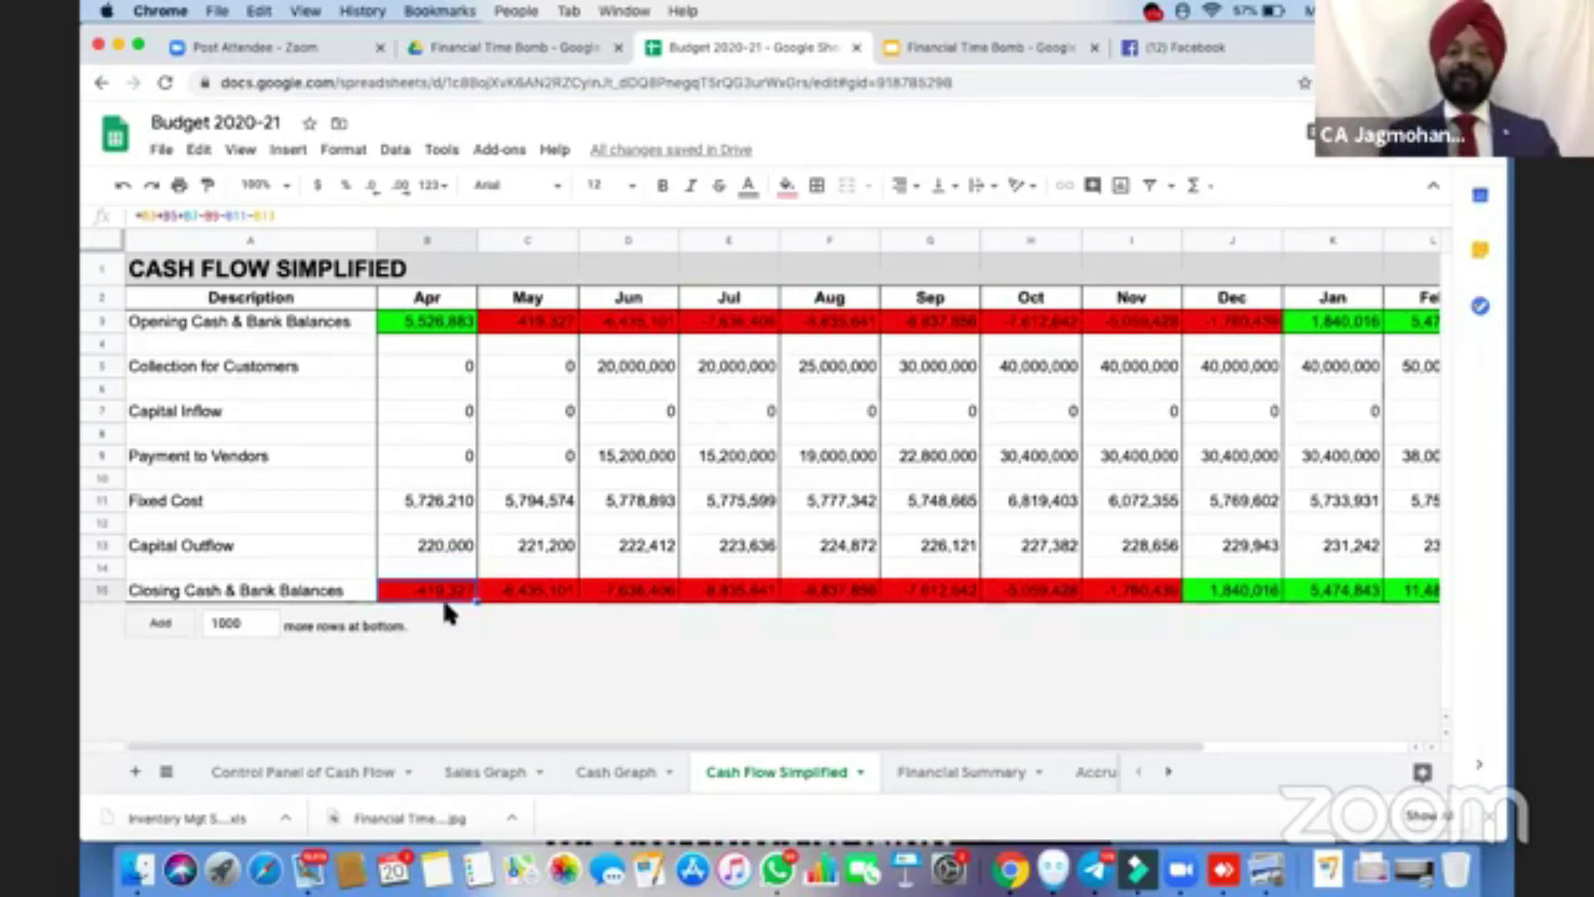
# Check May's opening and closing cash balances, and go along the customer collections from June to October
pyautogui.click(548, 332)
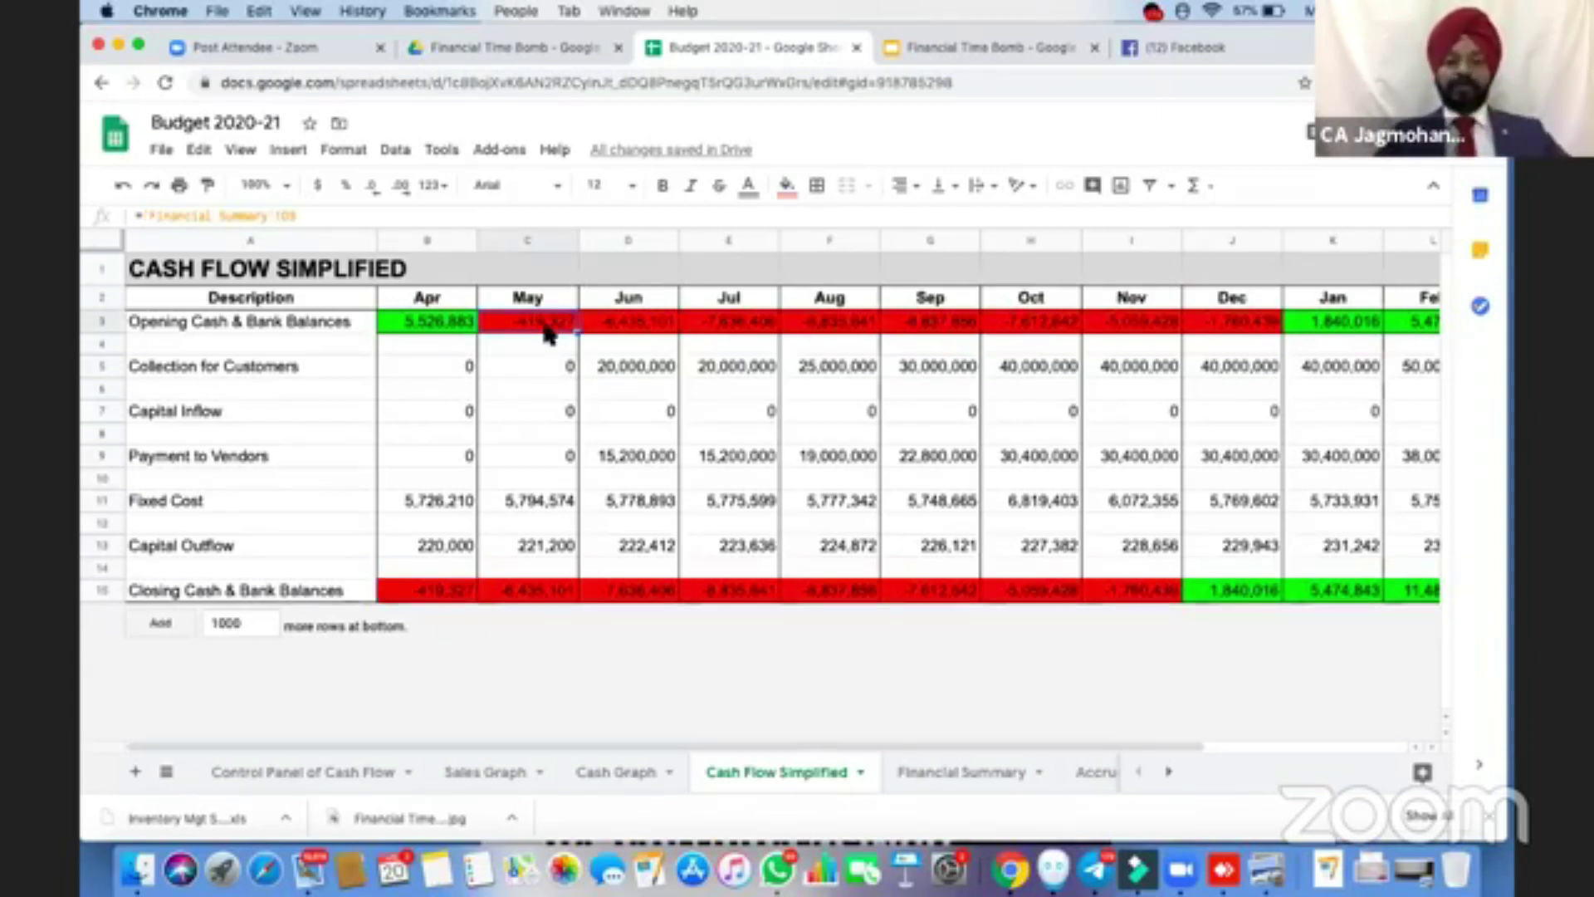
pyautogui.click(532, 600)
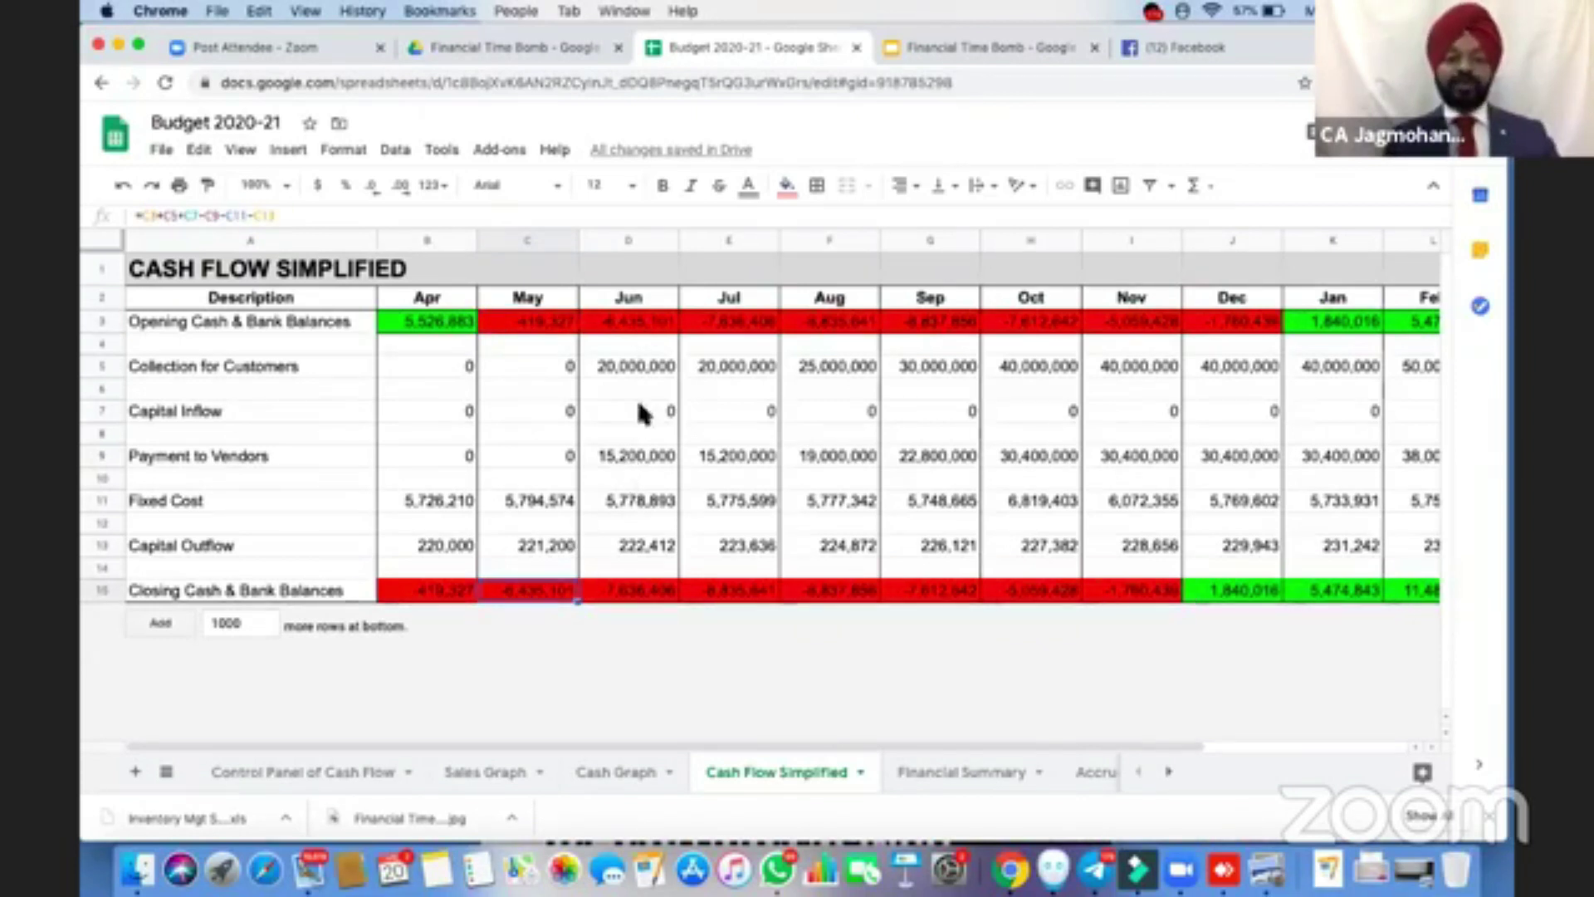
pyautogui.click(631, 372)
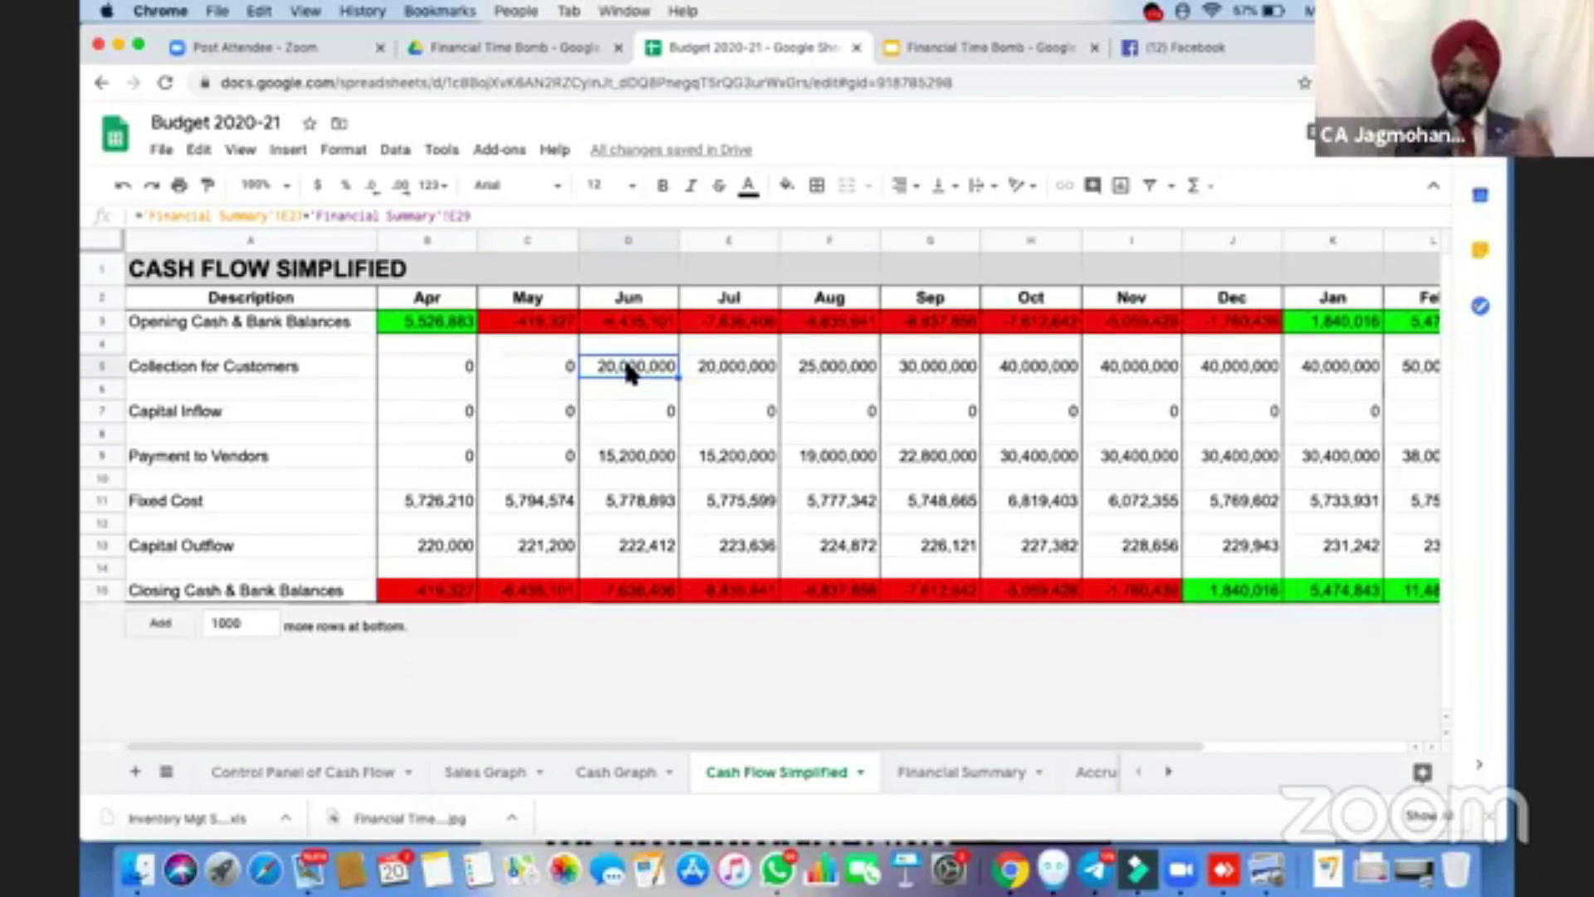
pyautogui.press('Right')
pyautogui.press('Right')
pyautogui.press('Right')
pyautogui.press('Right')
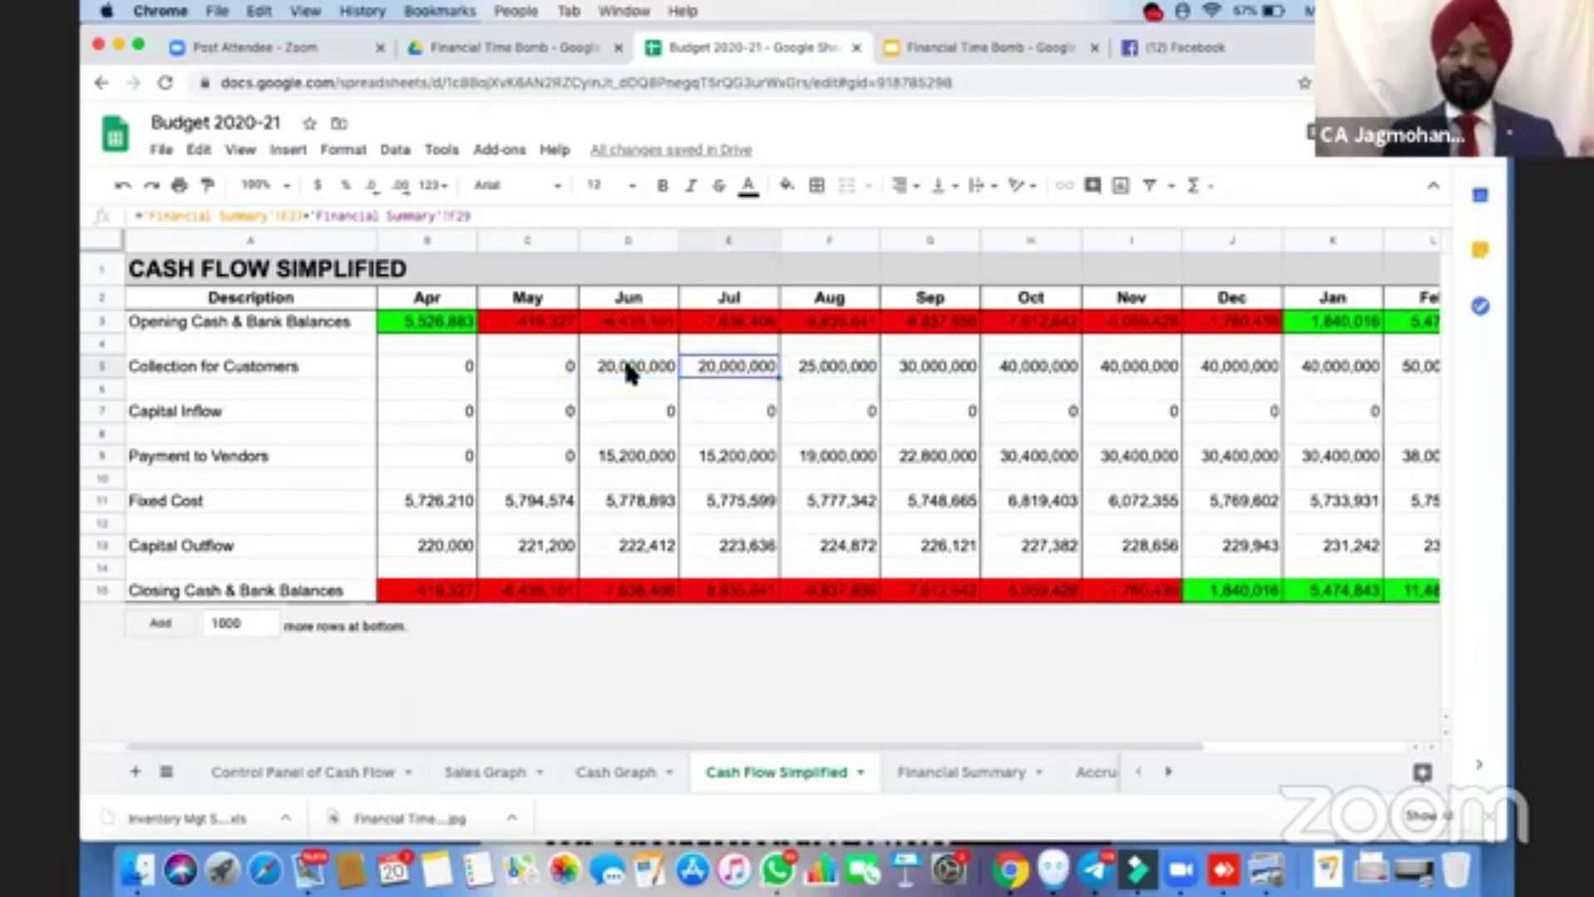
pyautogui.press('Left')
pyautogui.press('Left')
pyautogui.press('Left')
pyautogui.press('Left')
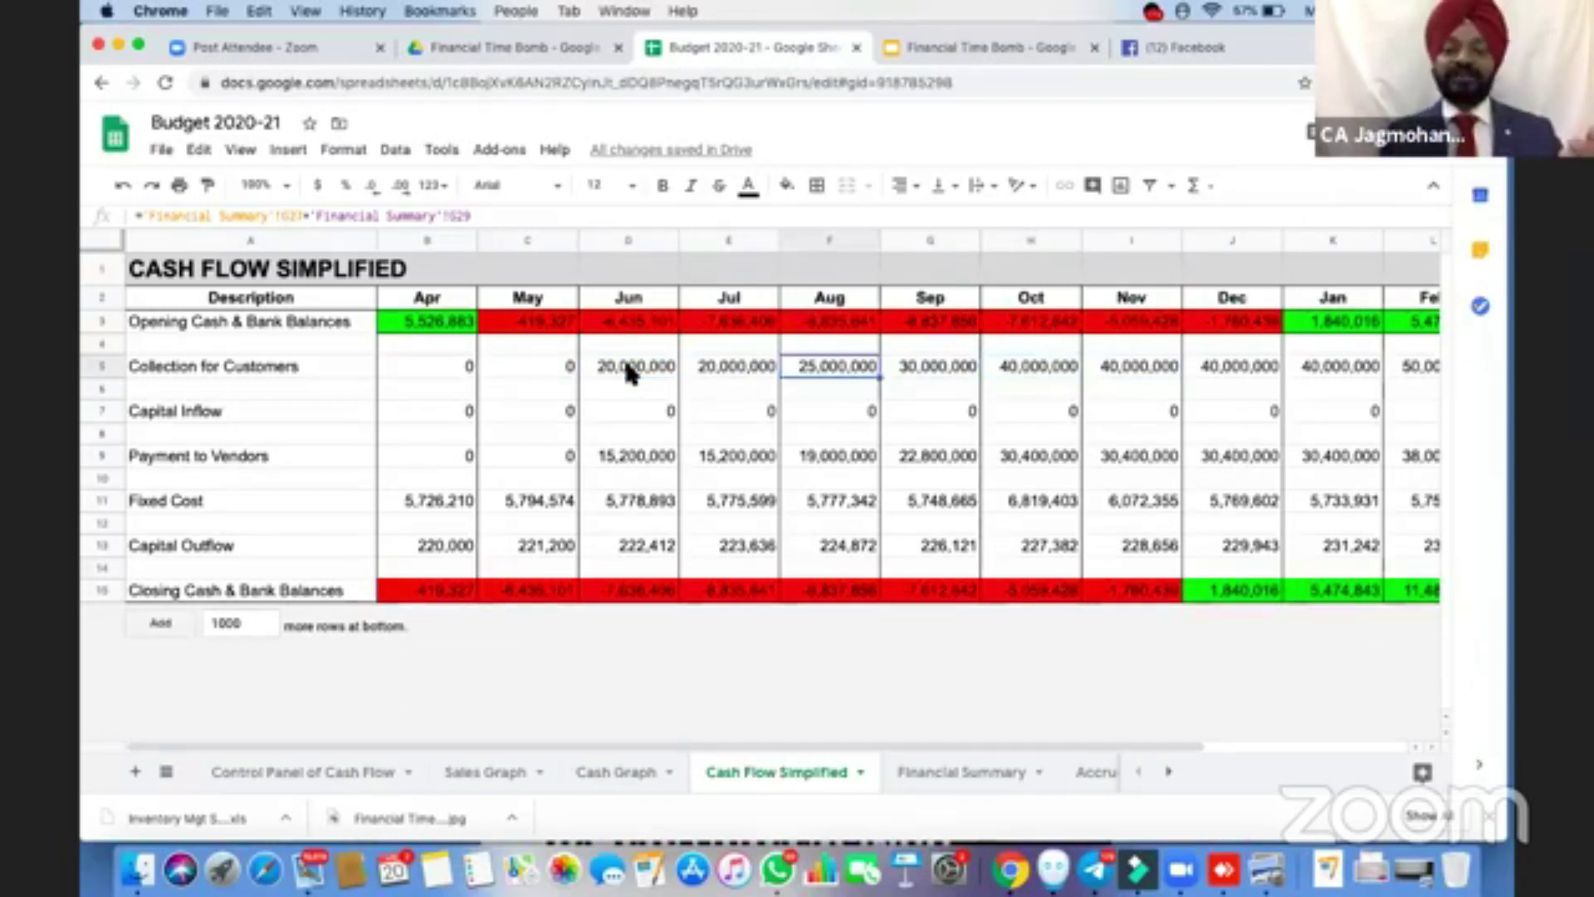
# Examine the Closing Cash & Bank Balances through October and the December opening balance
pyautogui.press('Down')
pyautogui.press('Down')
pyautogui.press('Down')
pyautogui.press('Down')
pyautogui.press('Down')
pyautogui.press('Down')
pyautogui.press('Down')
pyautogui.press('Down')
pyautogui.press('Down')
pyautogui.press('Down')
pyautogui.press('Right')
pyautogui.press('Right')
pyautogui.press('Right')
pyautogui.press('Right')
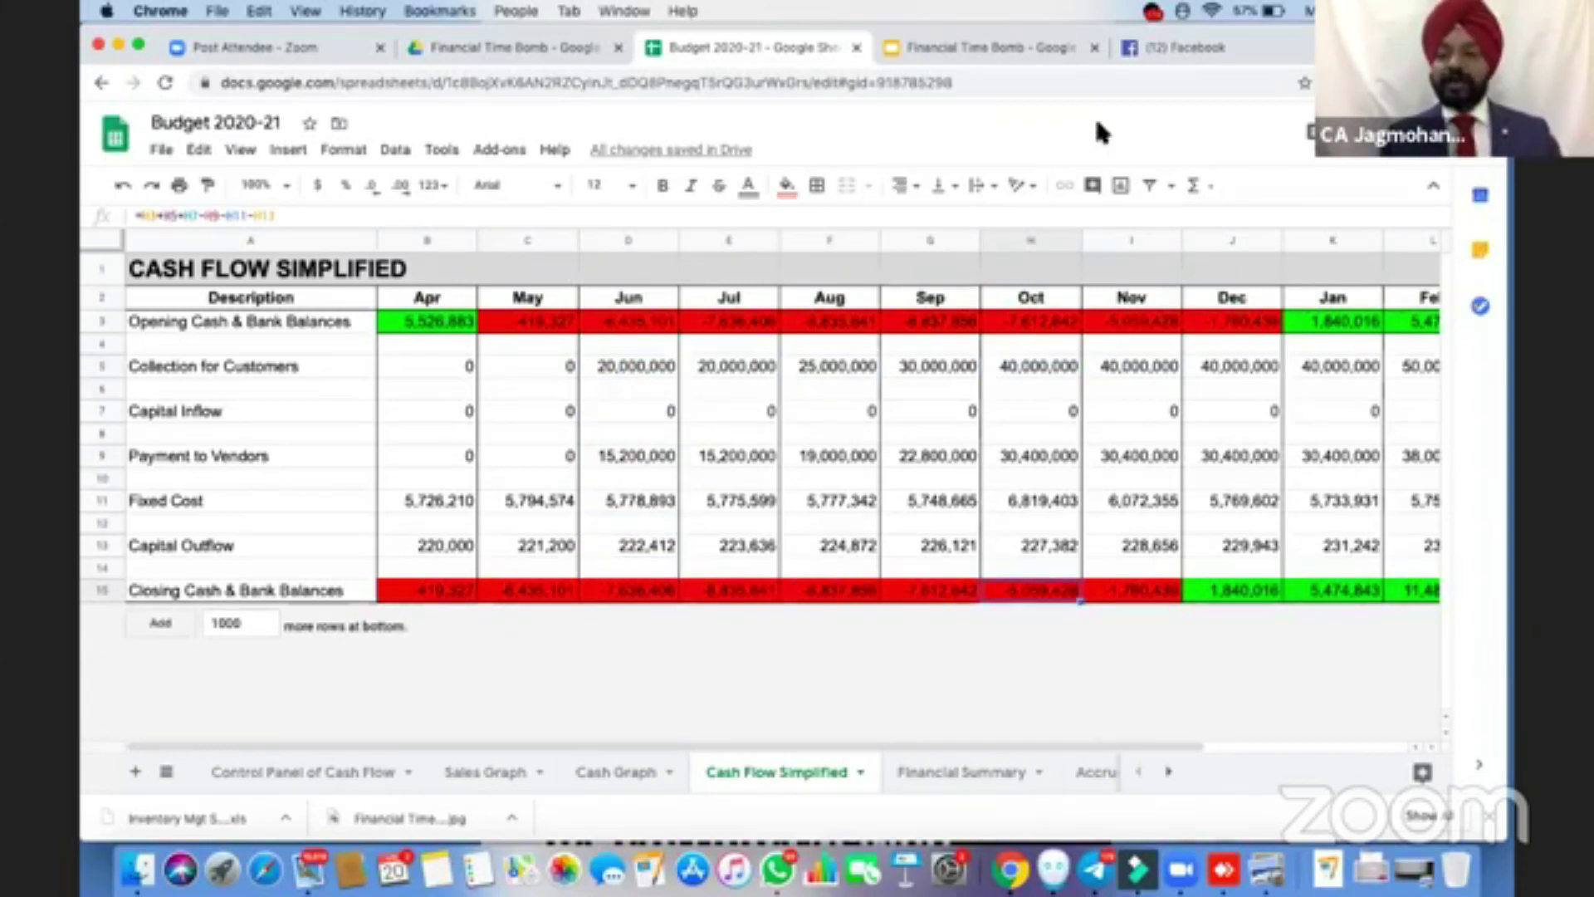
pyautogui.click(1241, 324)
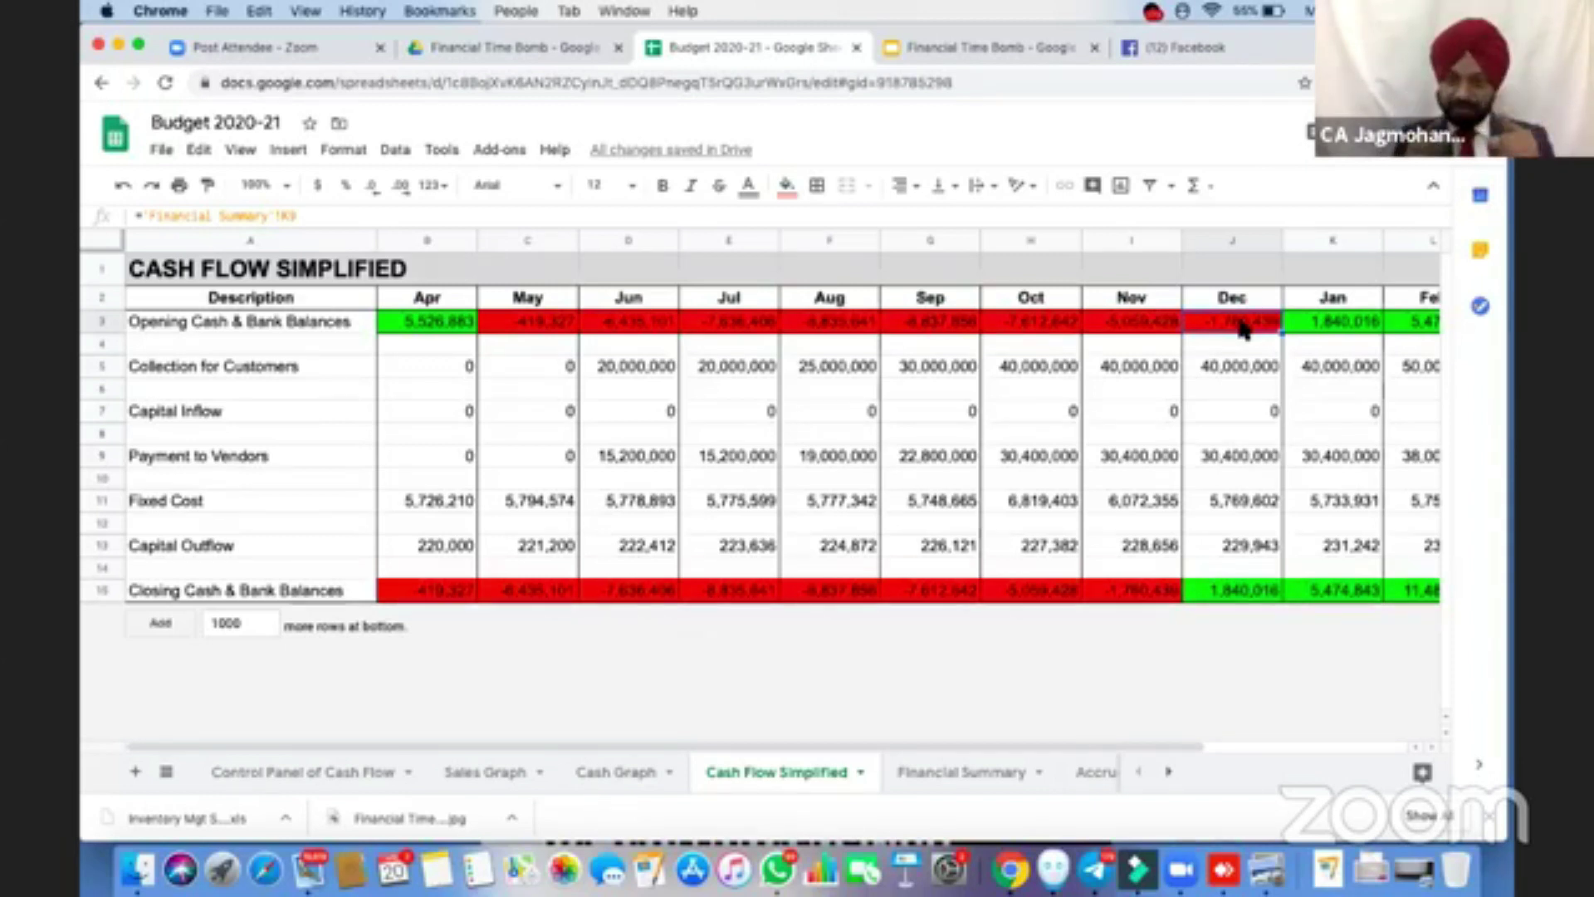
# Switch to the Financial Time Bomb presentation, start the slideshow and advance to the "1. Salary" slide
pyautogui.click(1004, 46)
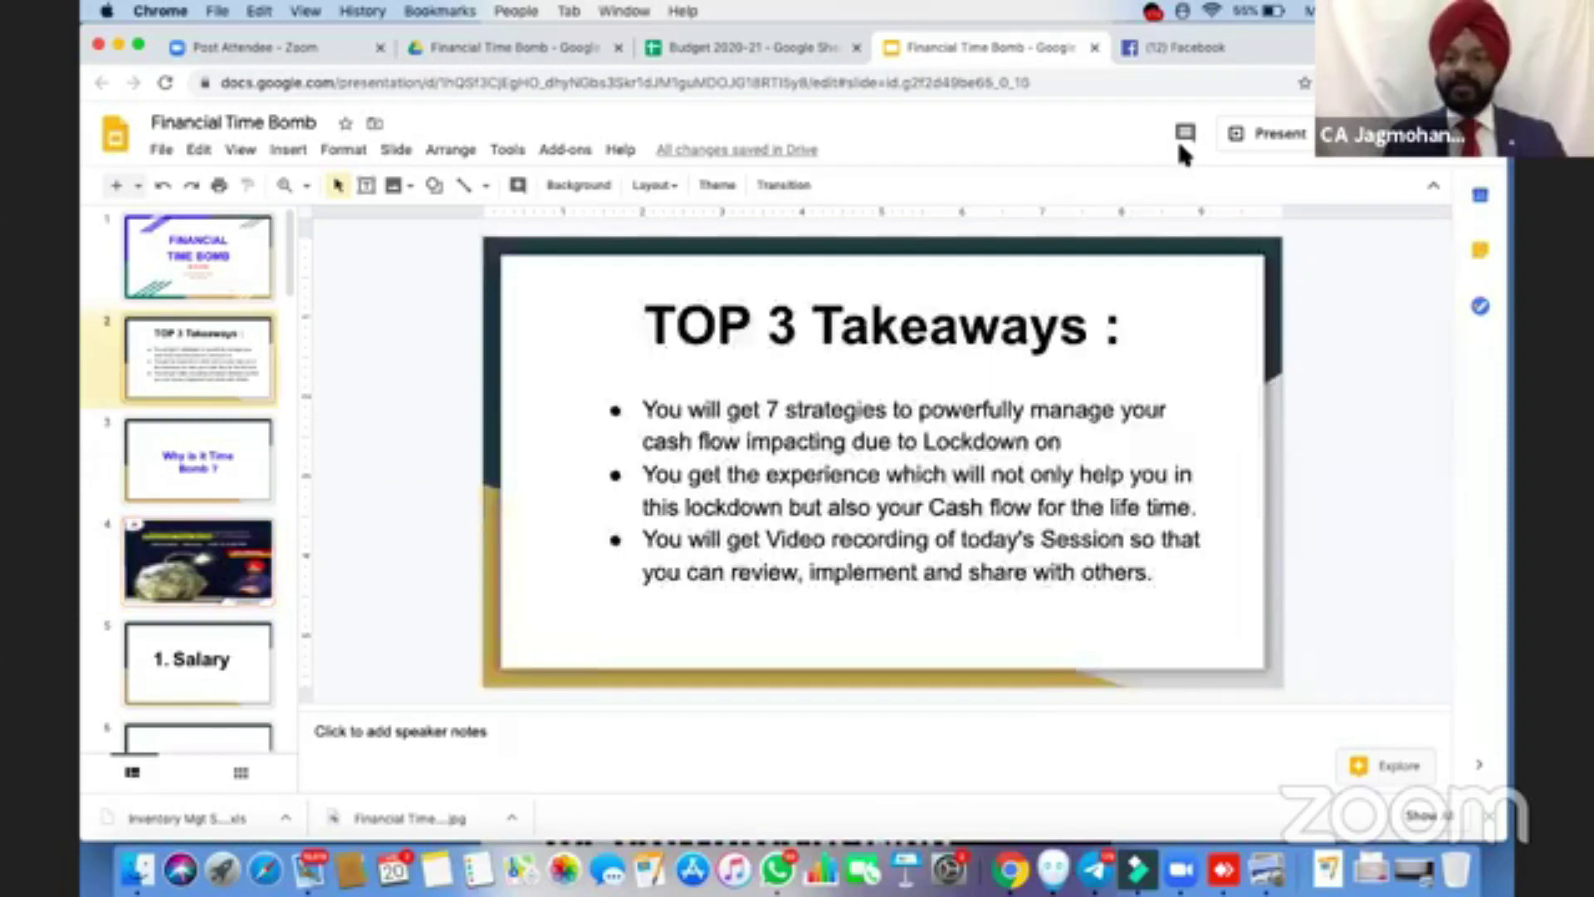
pyautogui.click(1229, 134)
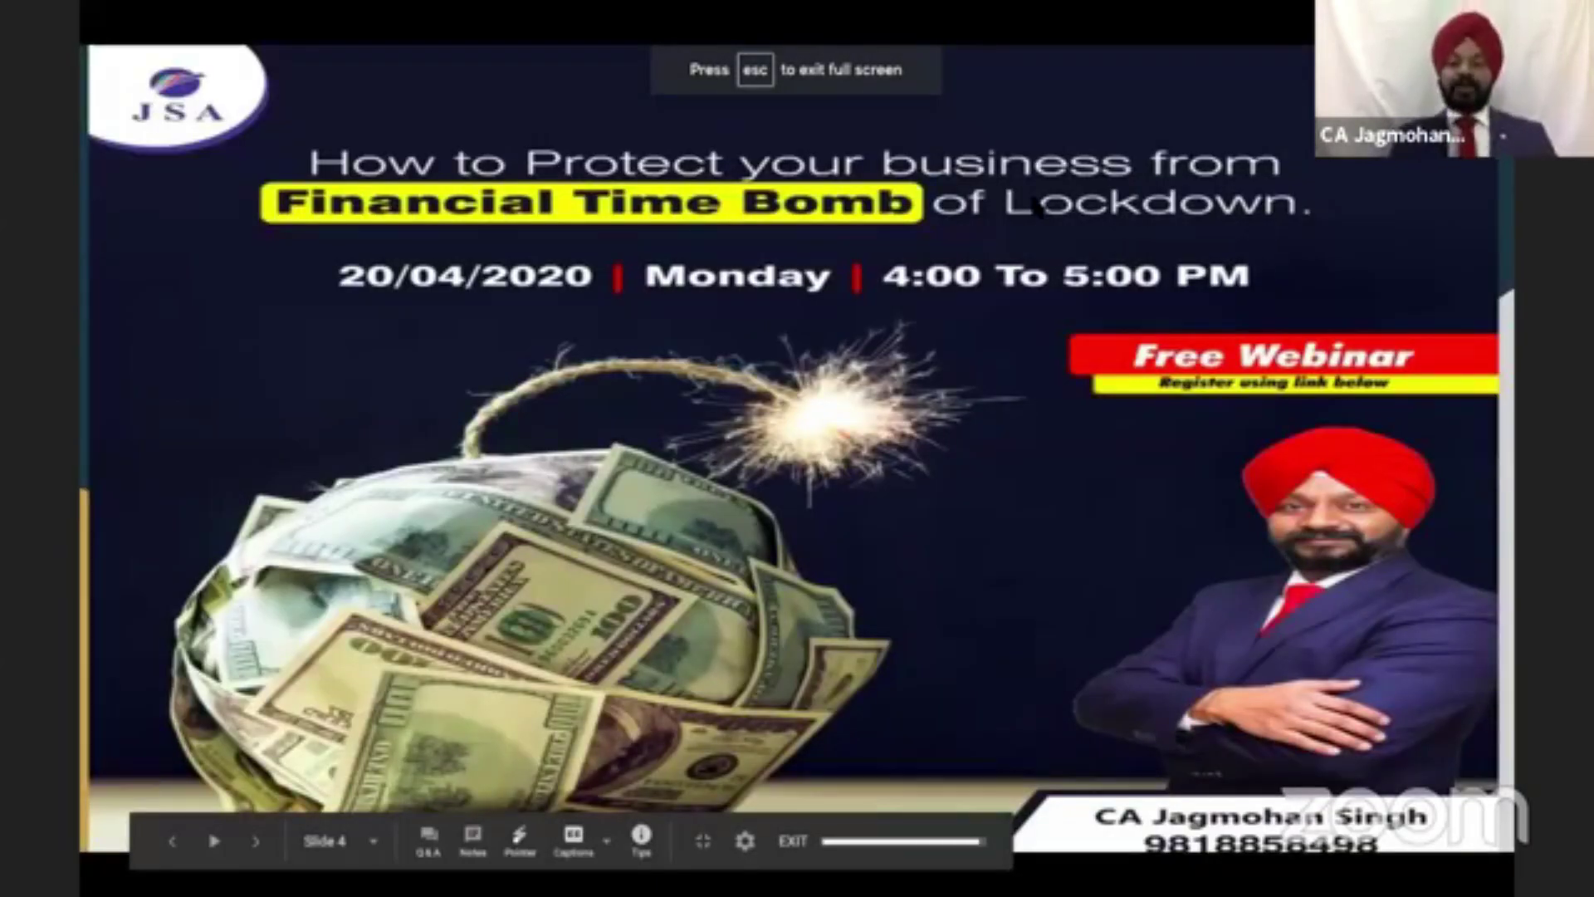
pyautogui.press('Right')
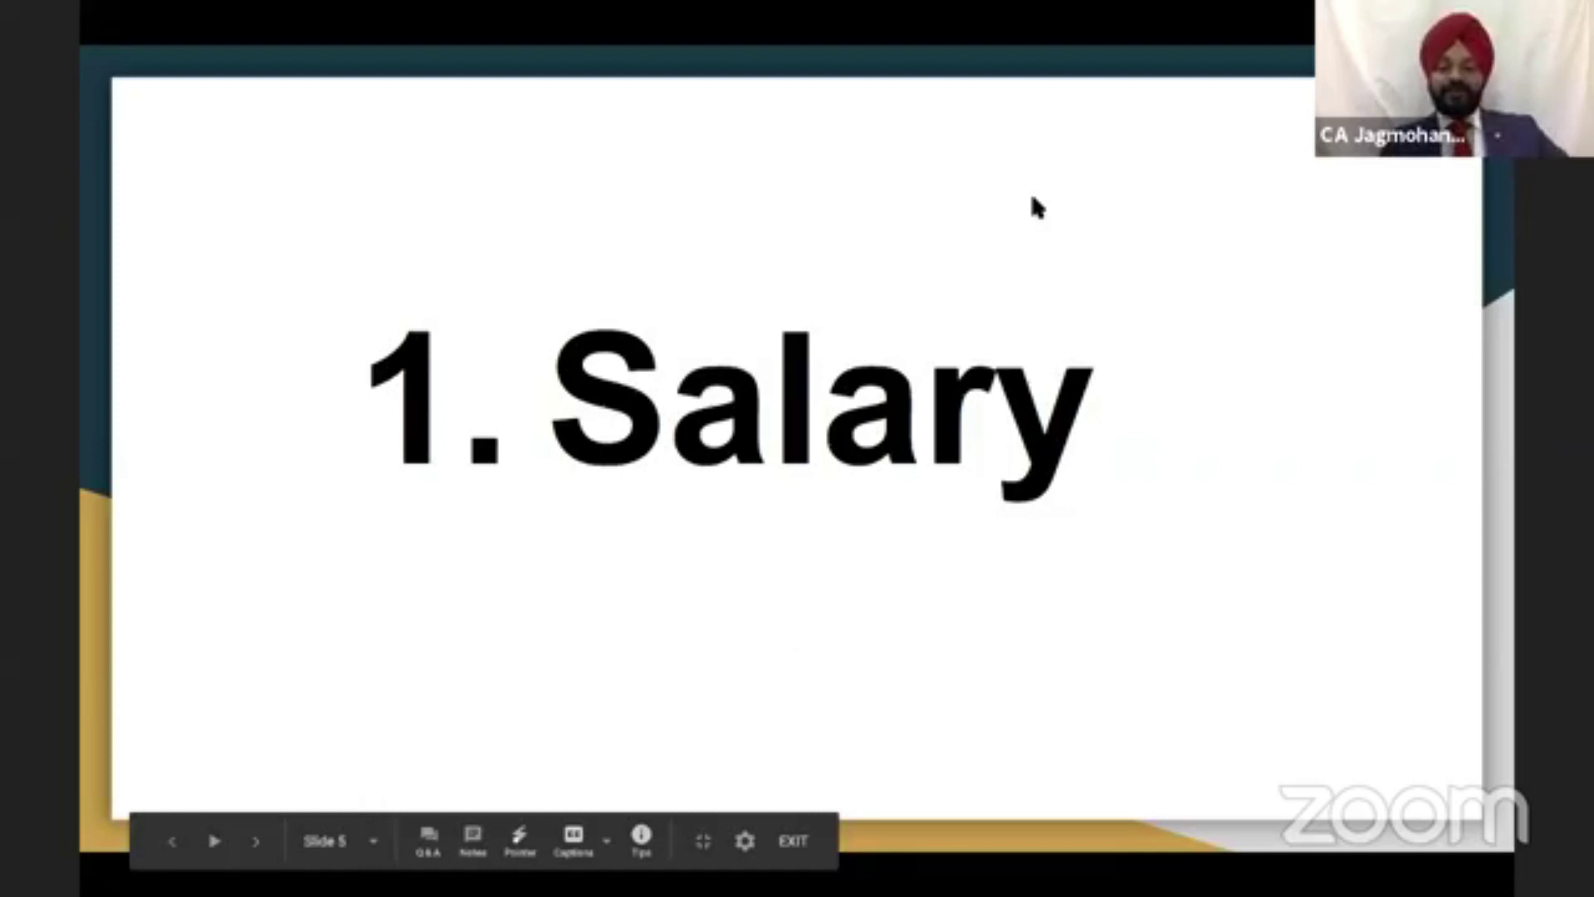
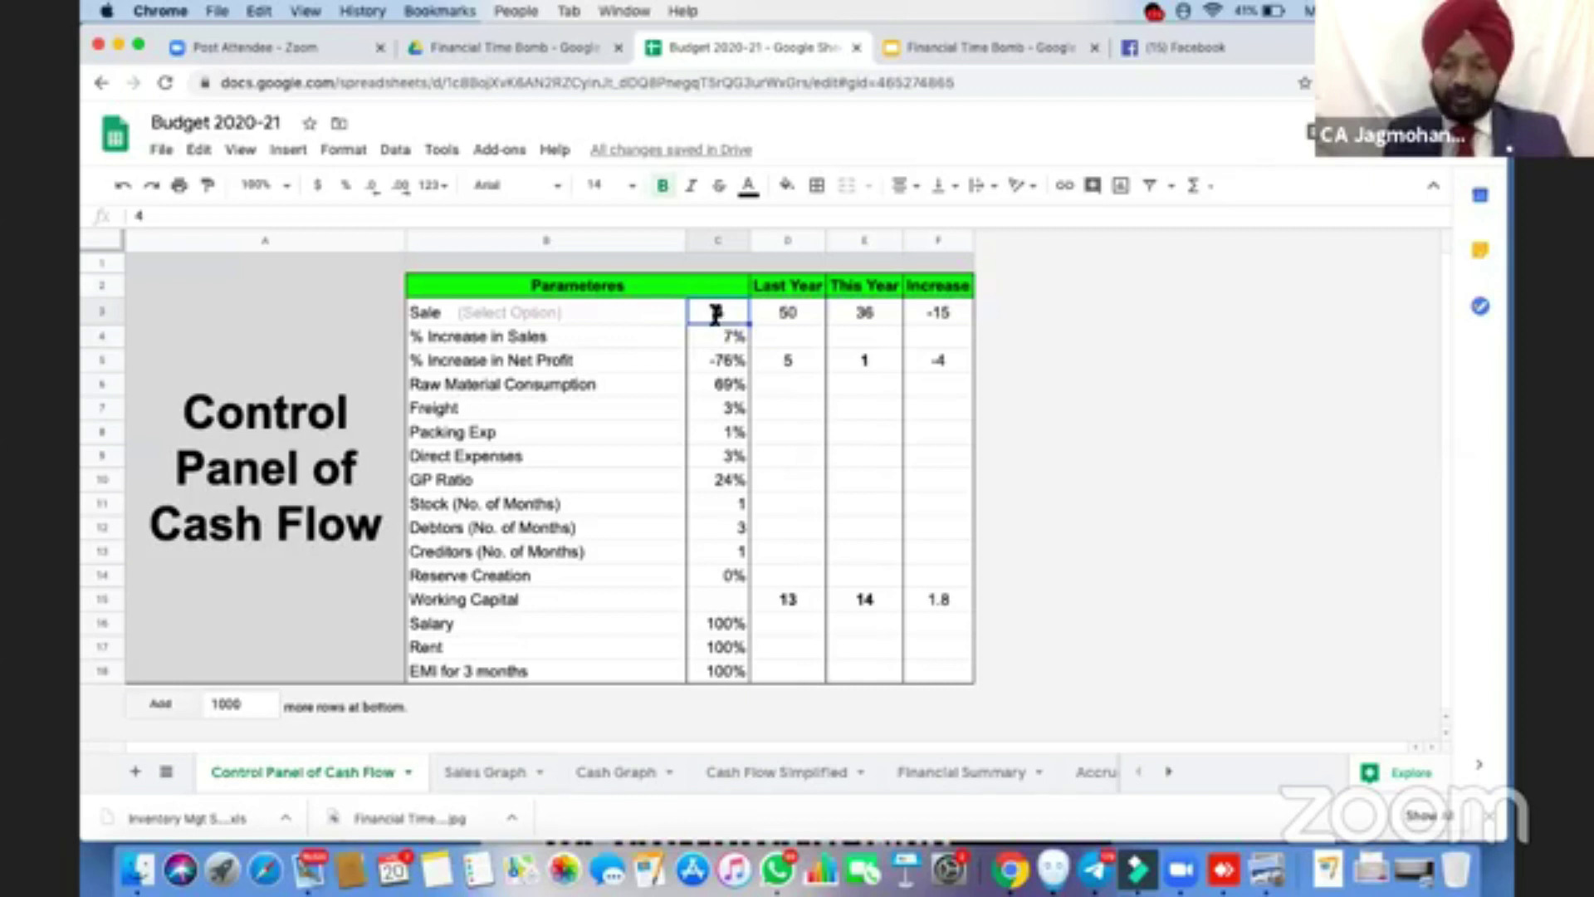
# Set the Sale option to 1 and check the Sales Graph, Cash Graph and Cash Flow Simplified sheets
pyautogui.press('Return')
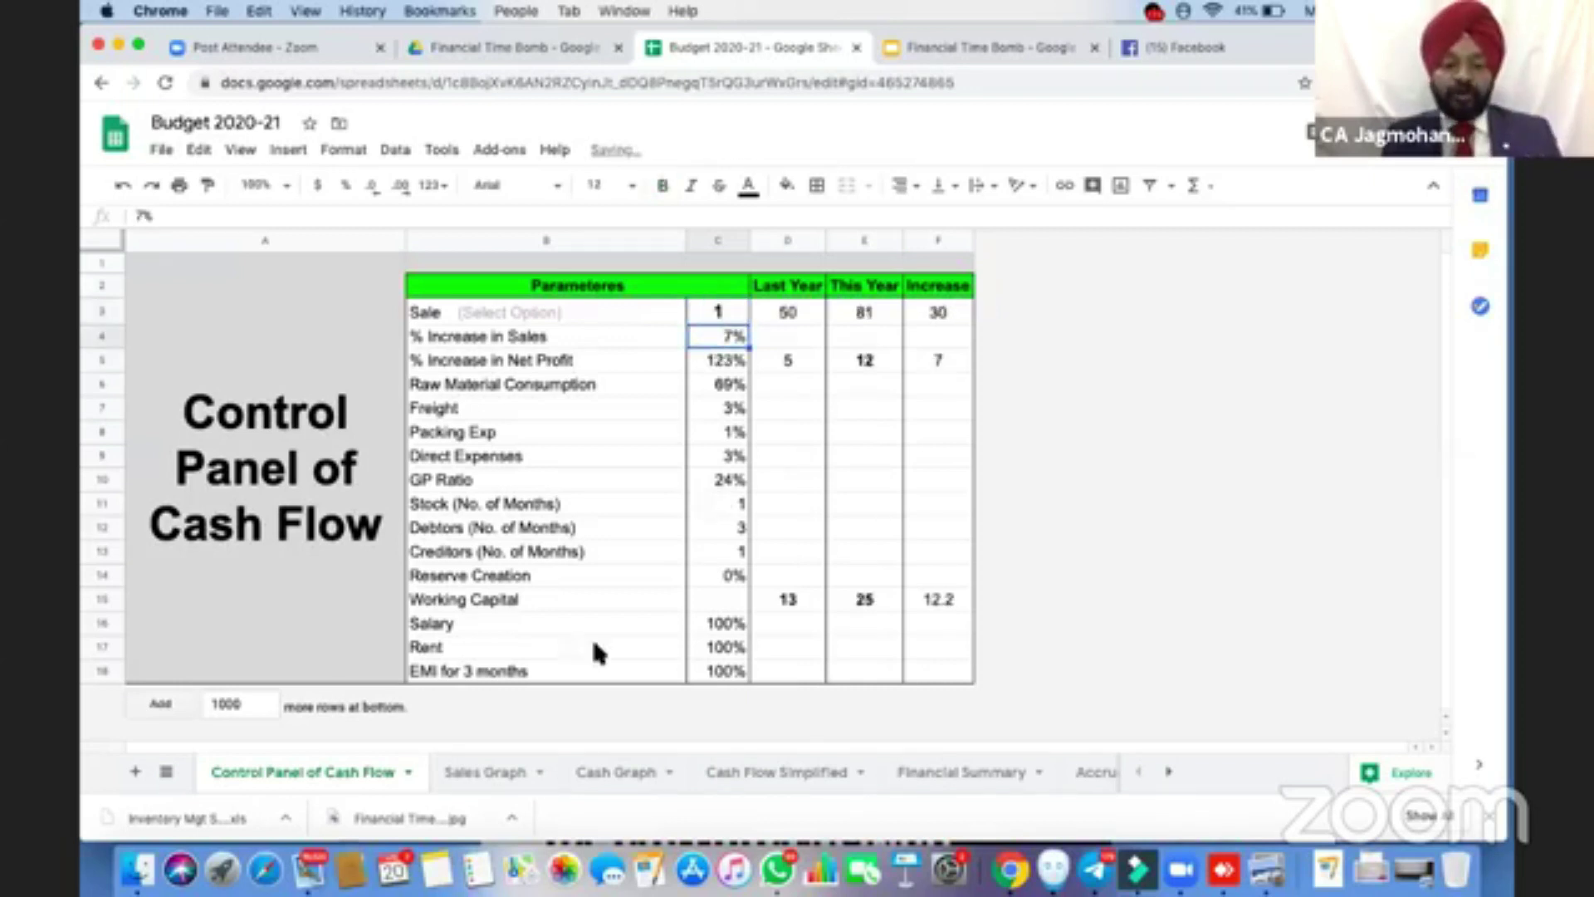
pyautogui.click(498, 773)
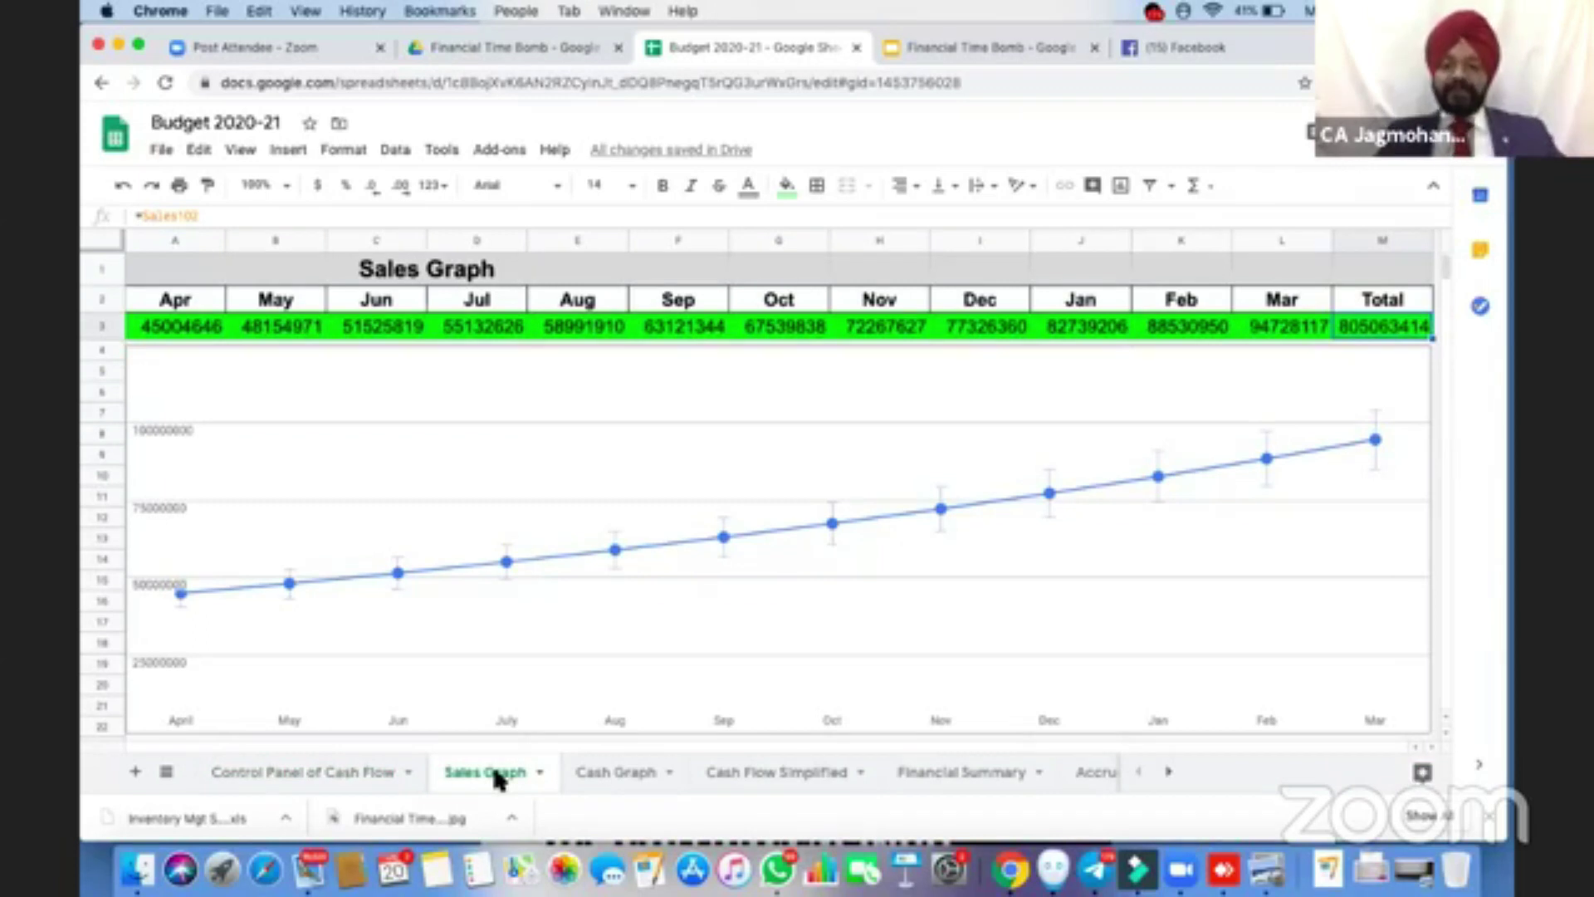
pyautogui.click(628, 776)
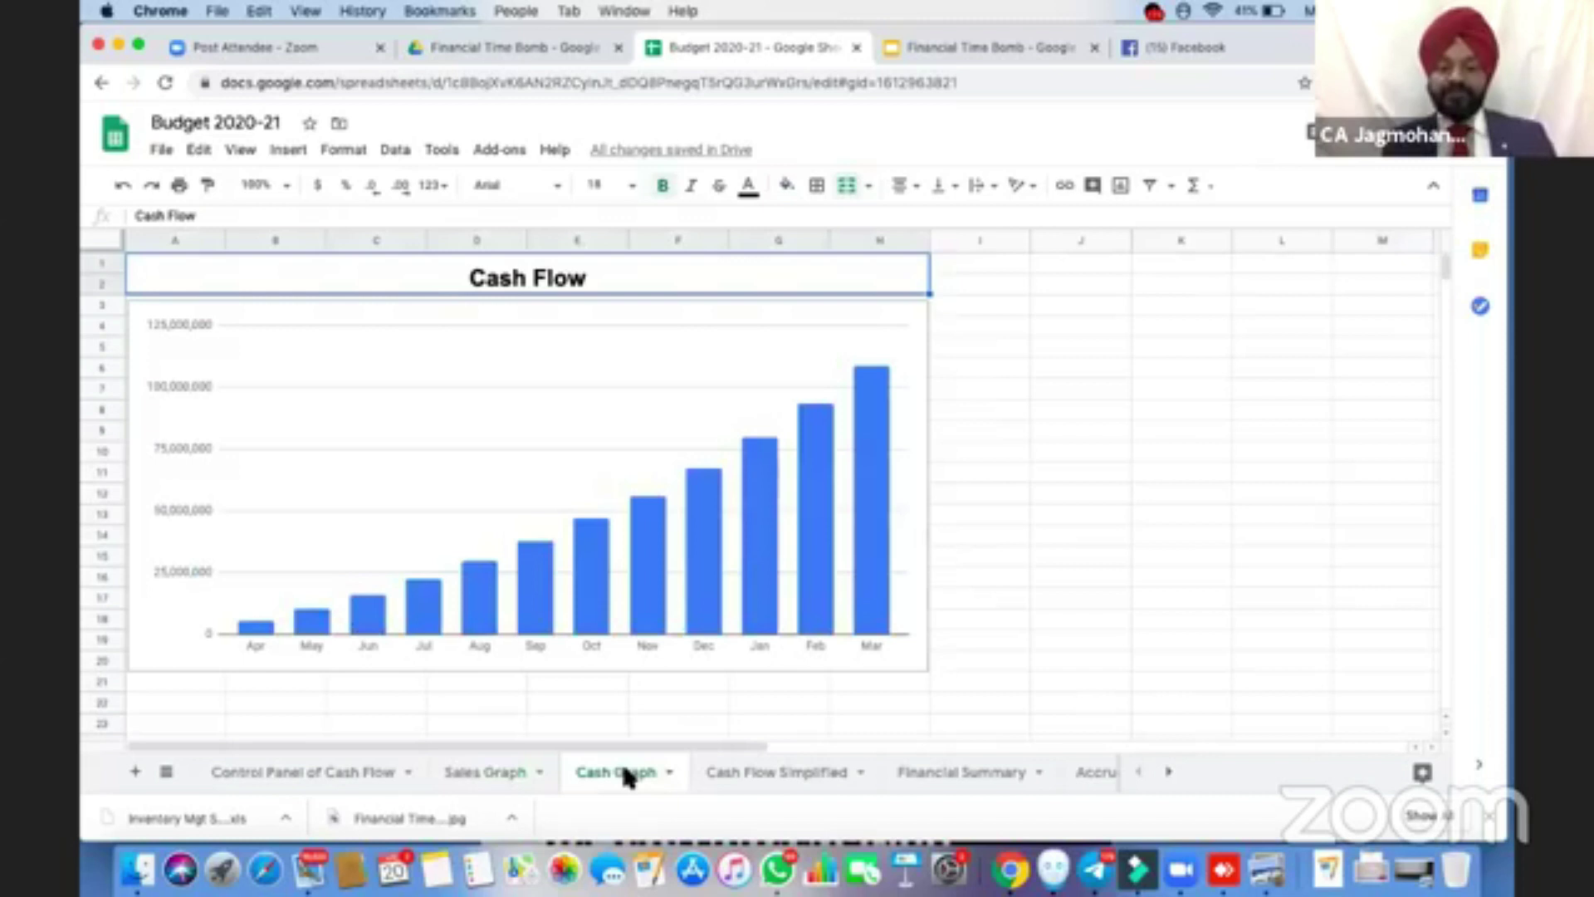
pyautogui.click(768, 776)
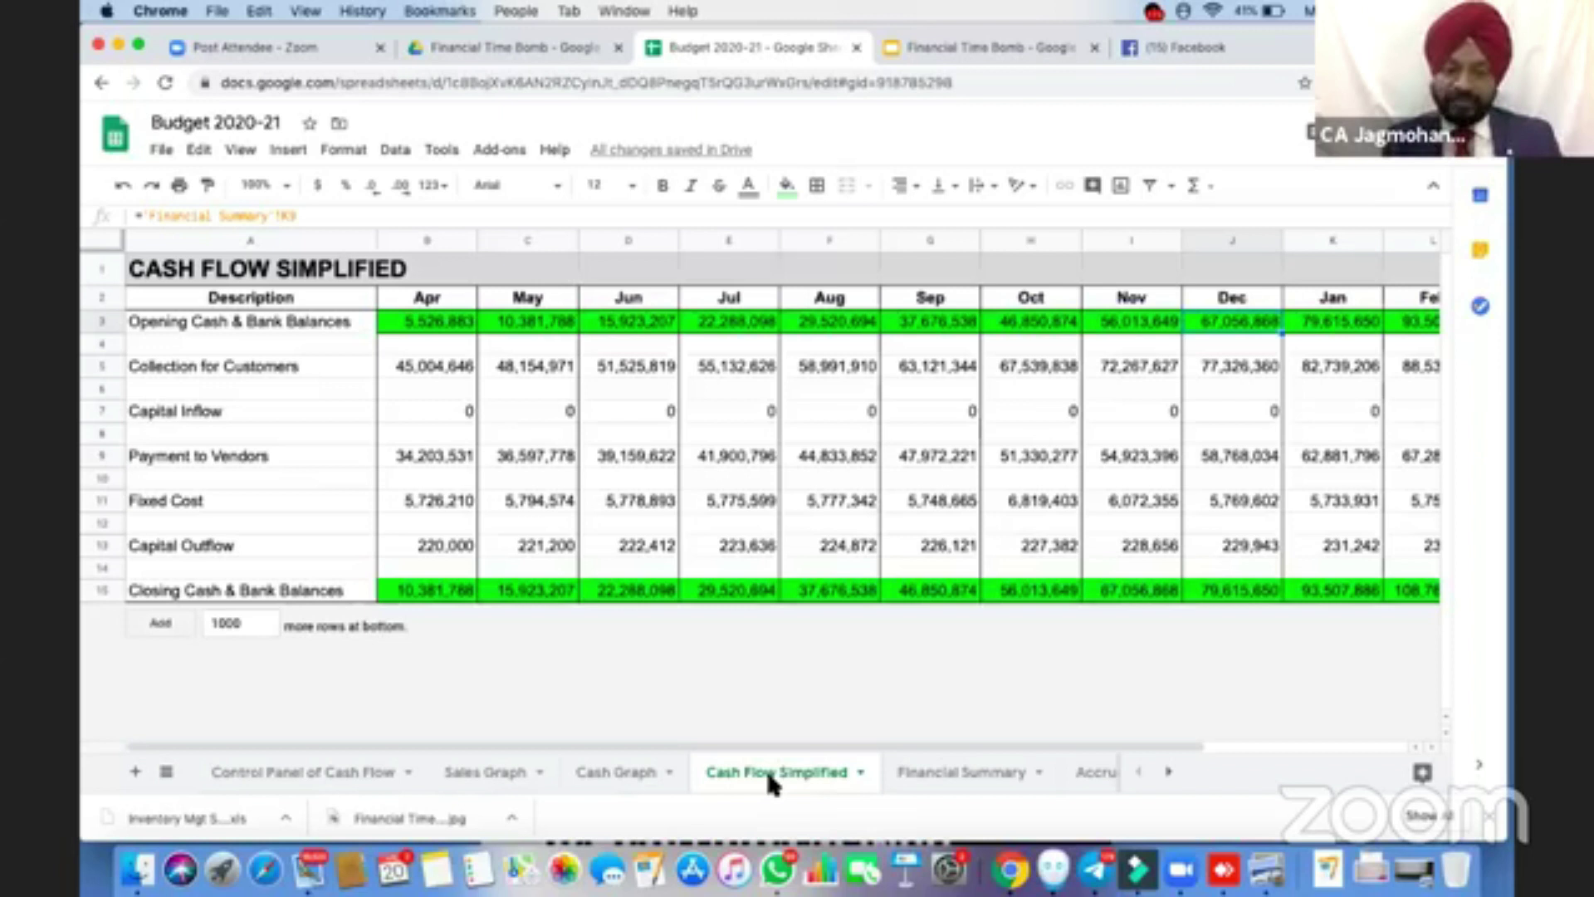
# Return to the Control Panel of Cash Flow sheet and set the Sale option back to 4
pyautogui.click(340, 771)
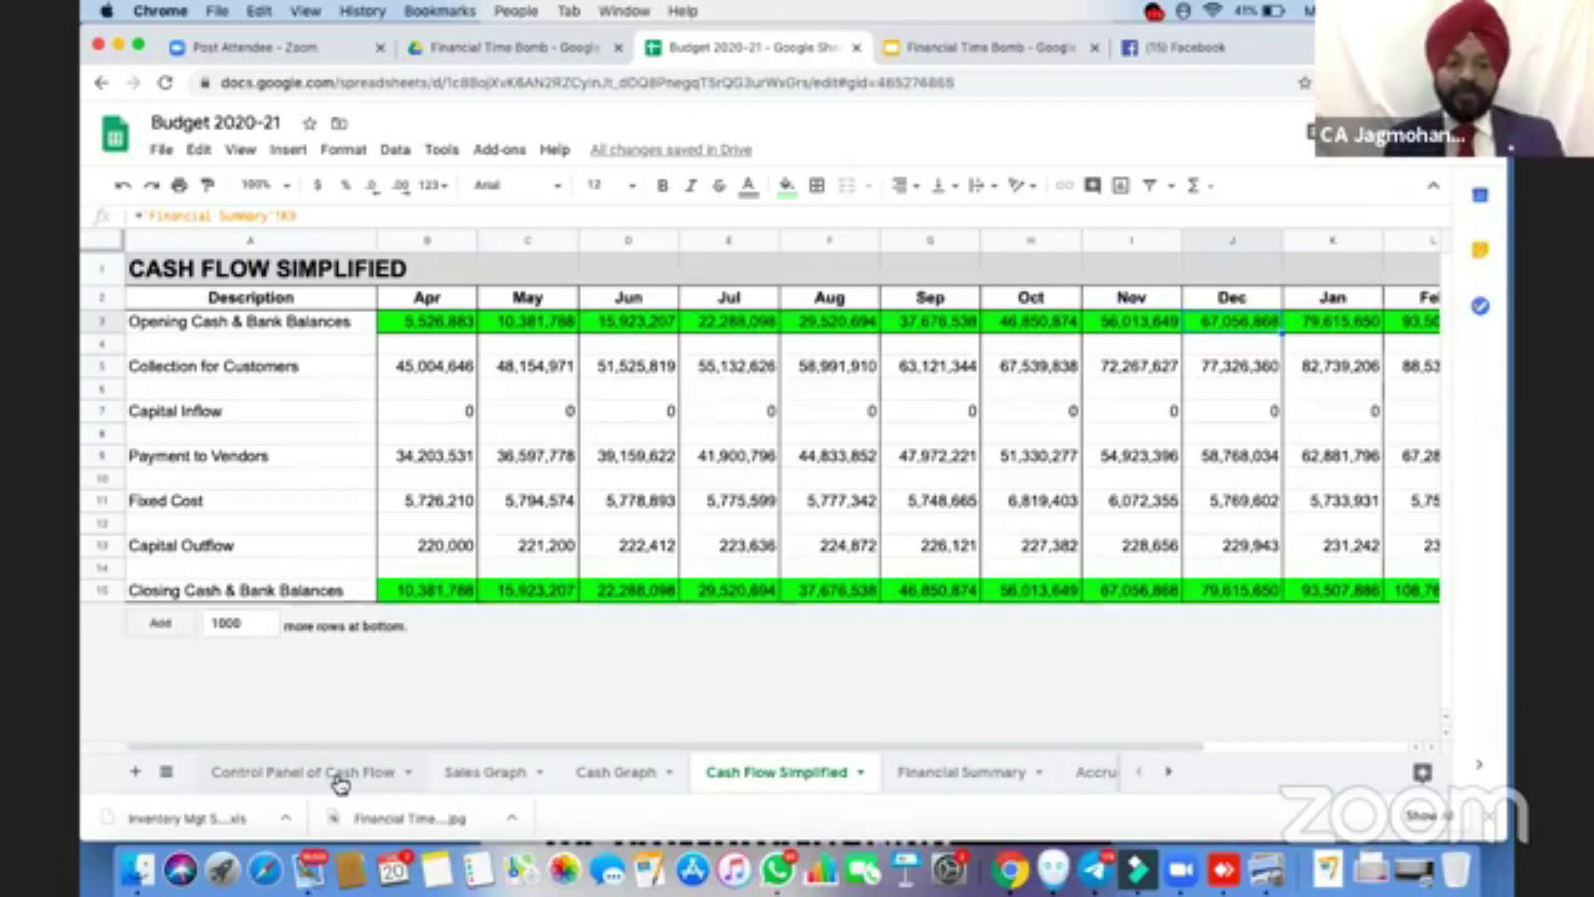
pyautogui.click(719, 316)
pyautogui.write('4')
pyautogui.press('Return')
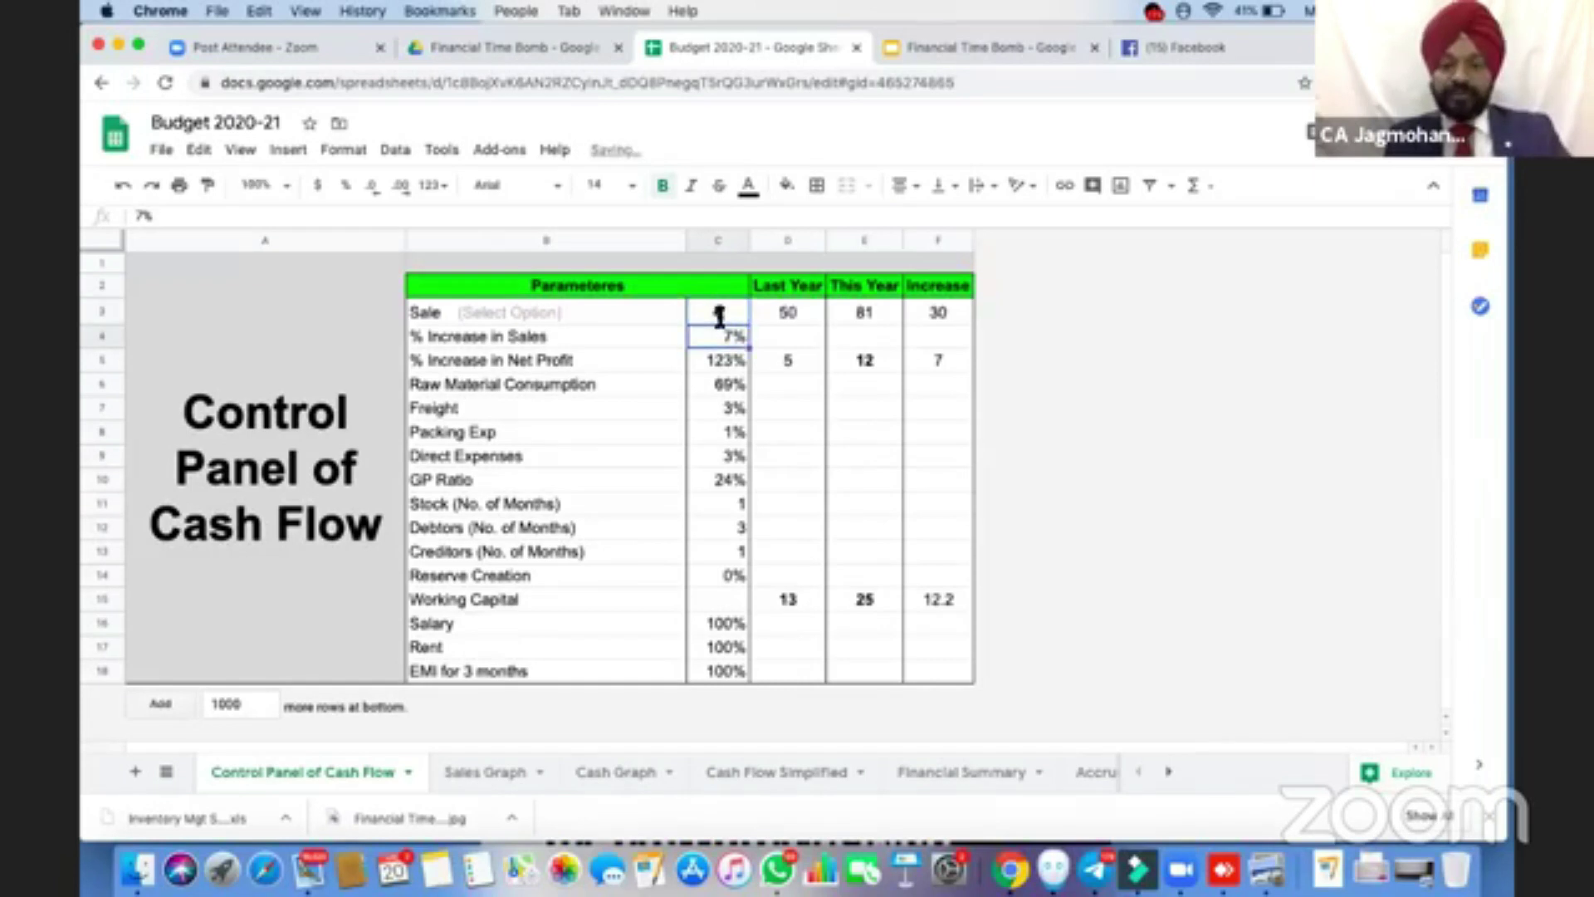
# Examine the April and May sales on the Sales Graph sheet, and view the Cash Graph
pyautogui.click(502, 777)
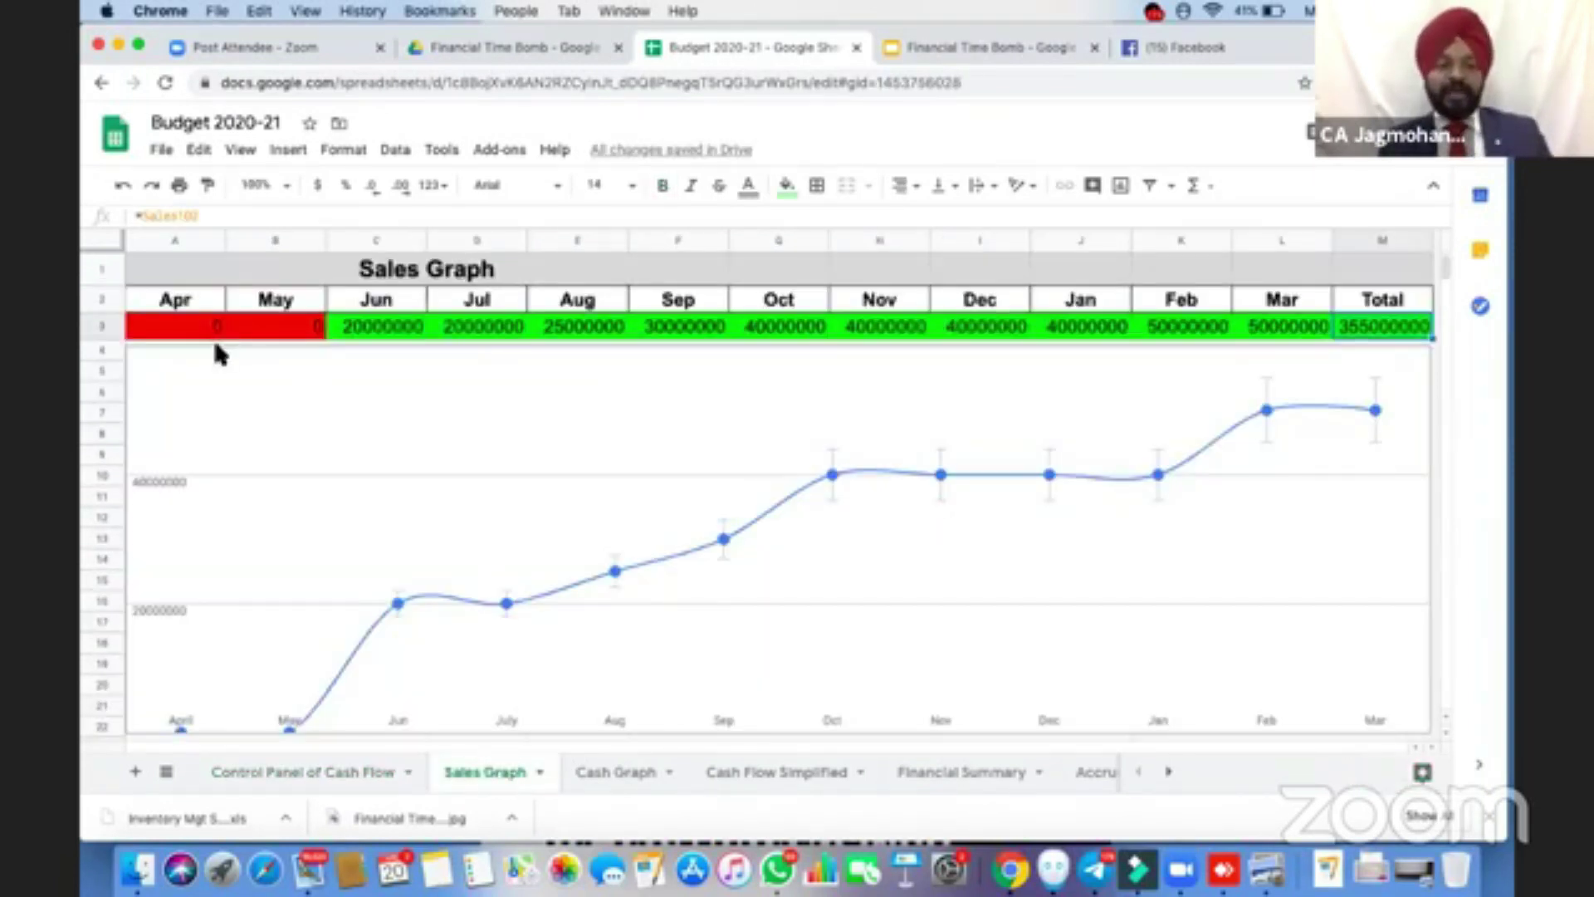
pyautogui.click(199, 337)
pyautogui.click(254, 338)
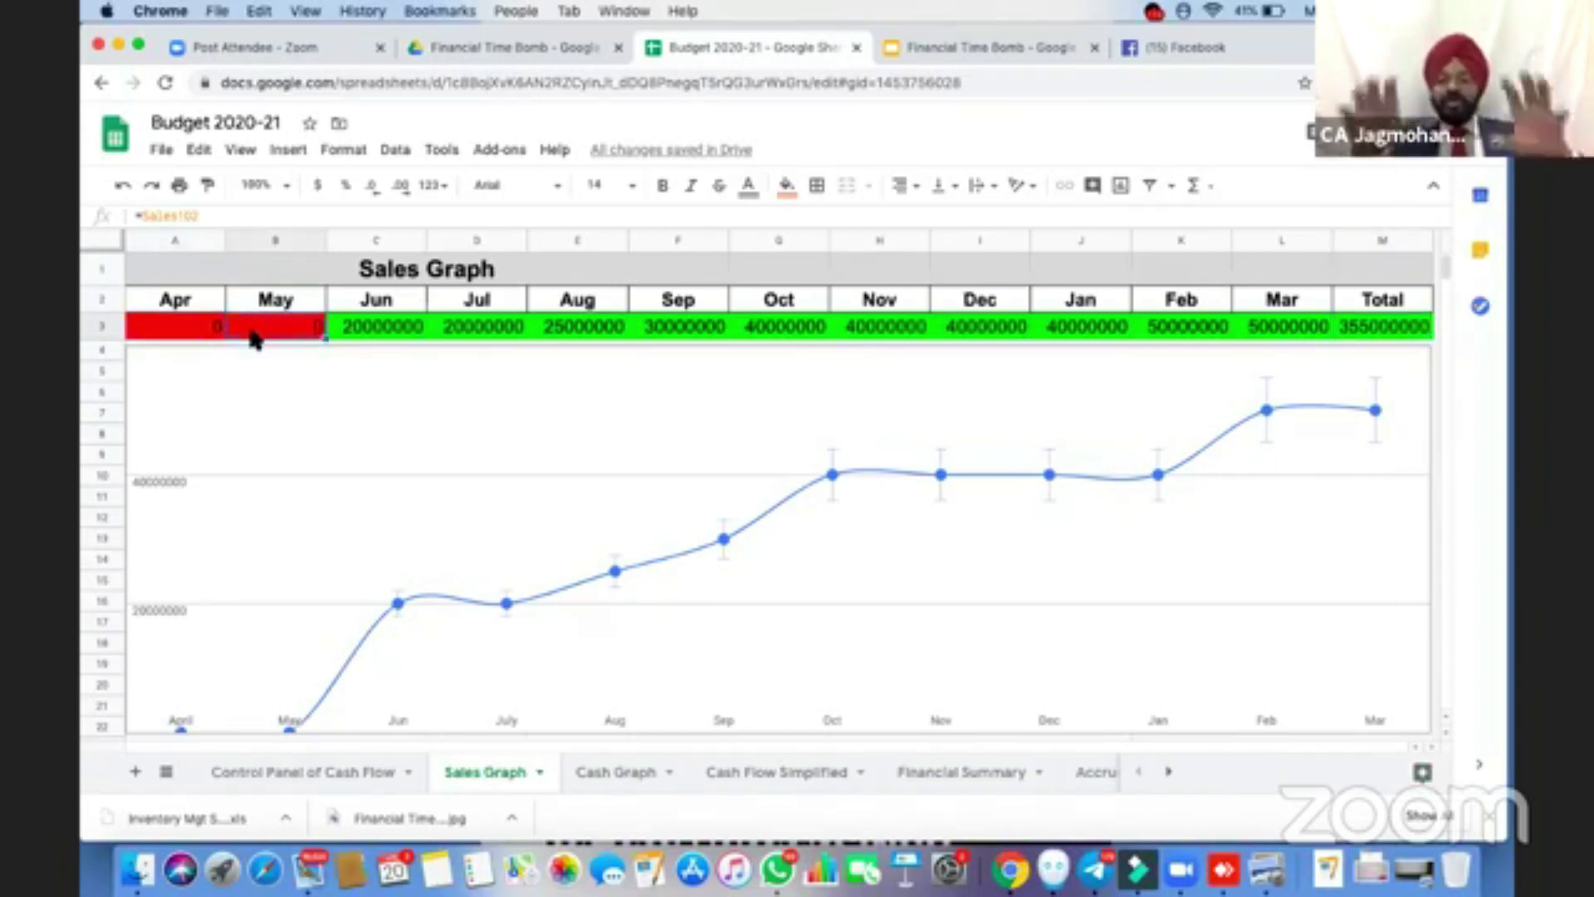
pyautogui.click(616, 774)
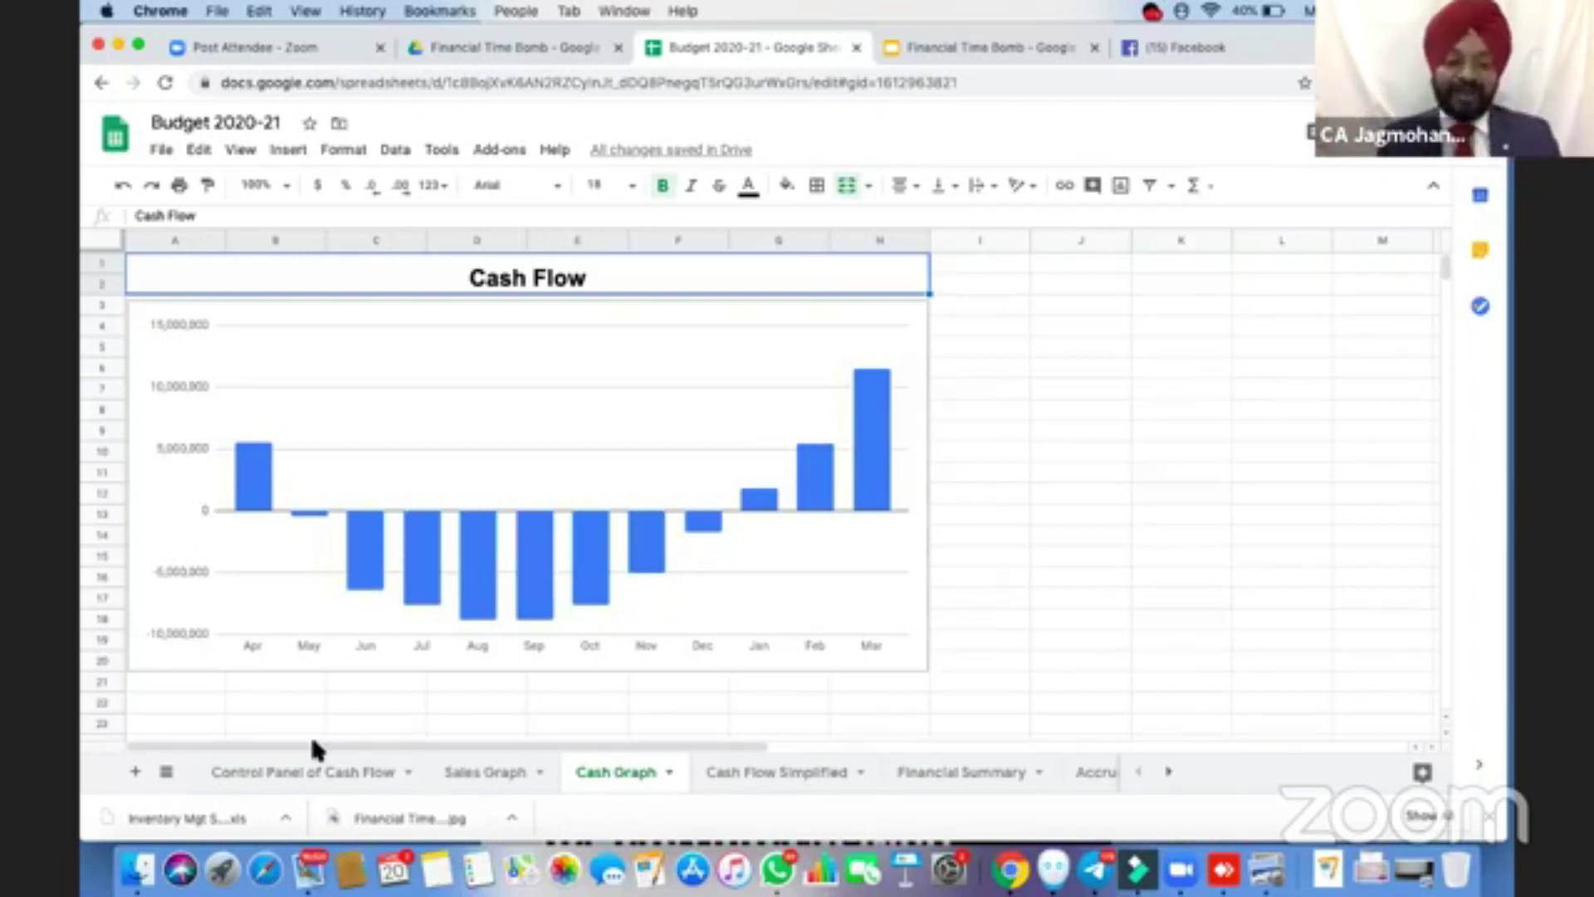
# Review the Salary, Rent and EMI for 3 months percentages on the Control Panel of Cash Flow sheet
pyautogui.click(313, 772)
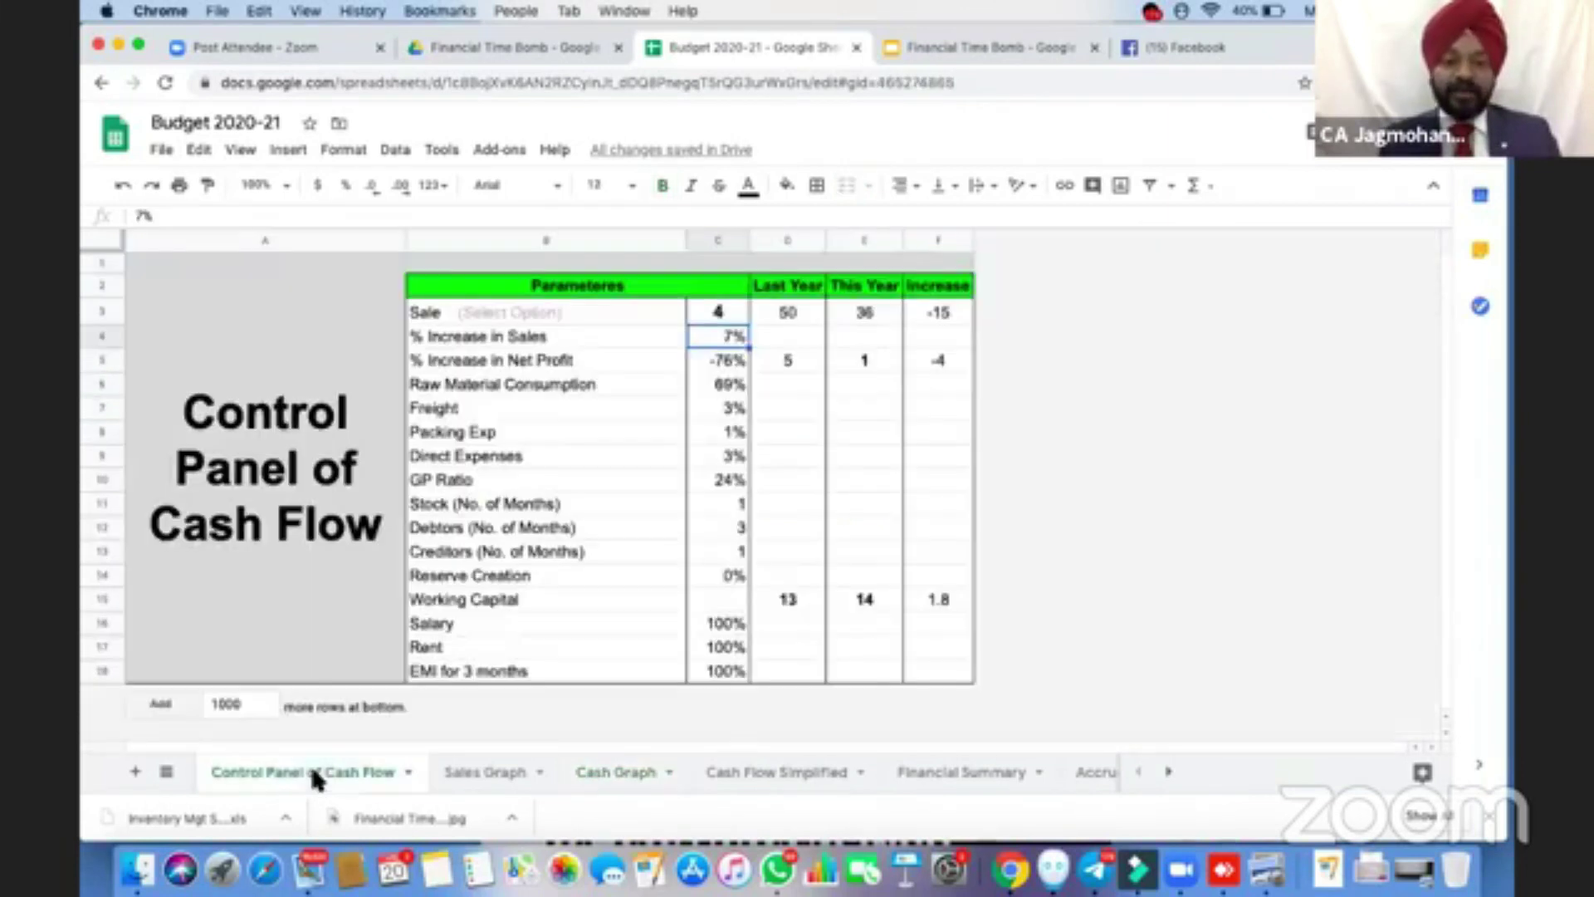
pyautogui.click(510, 630)
pyautogui.click(734, 628)
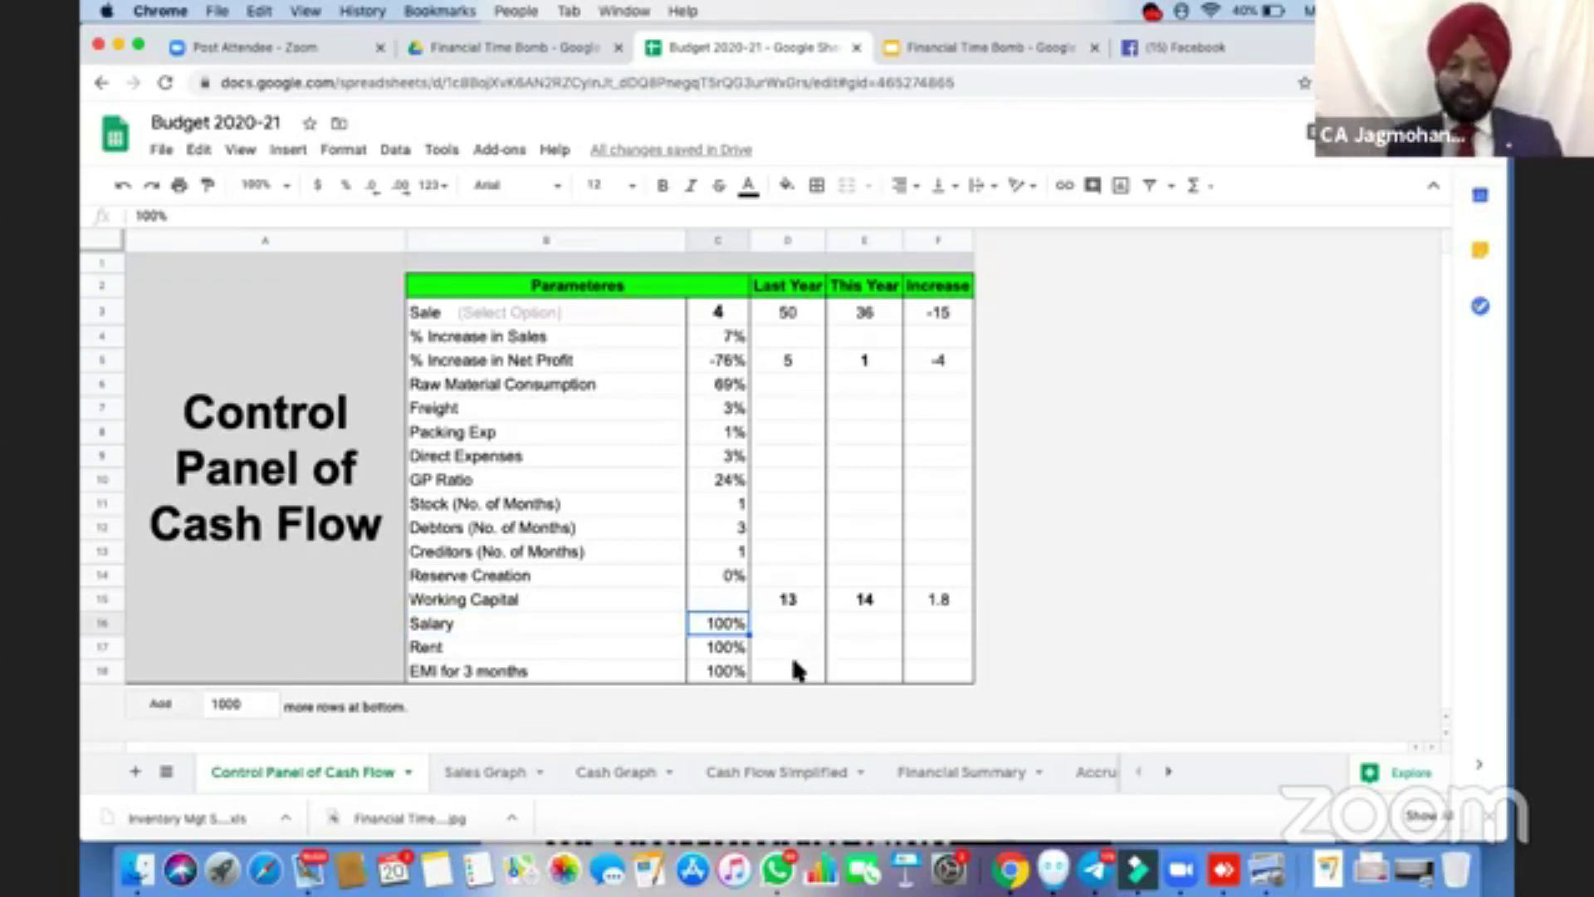
pyautogui.click(724, 647)
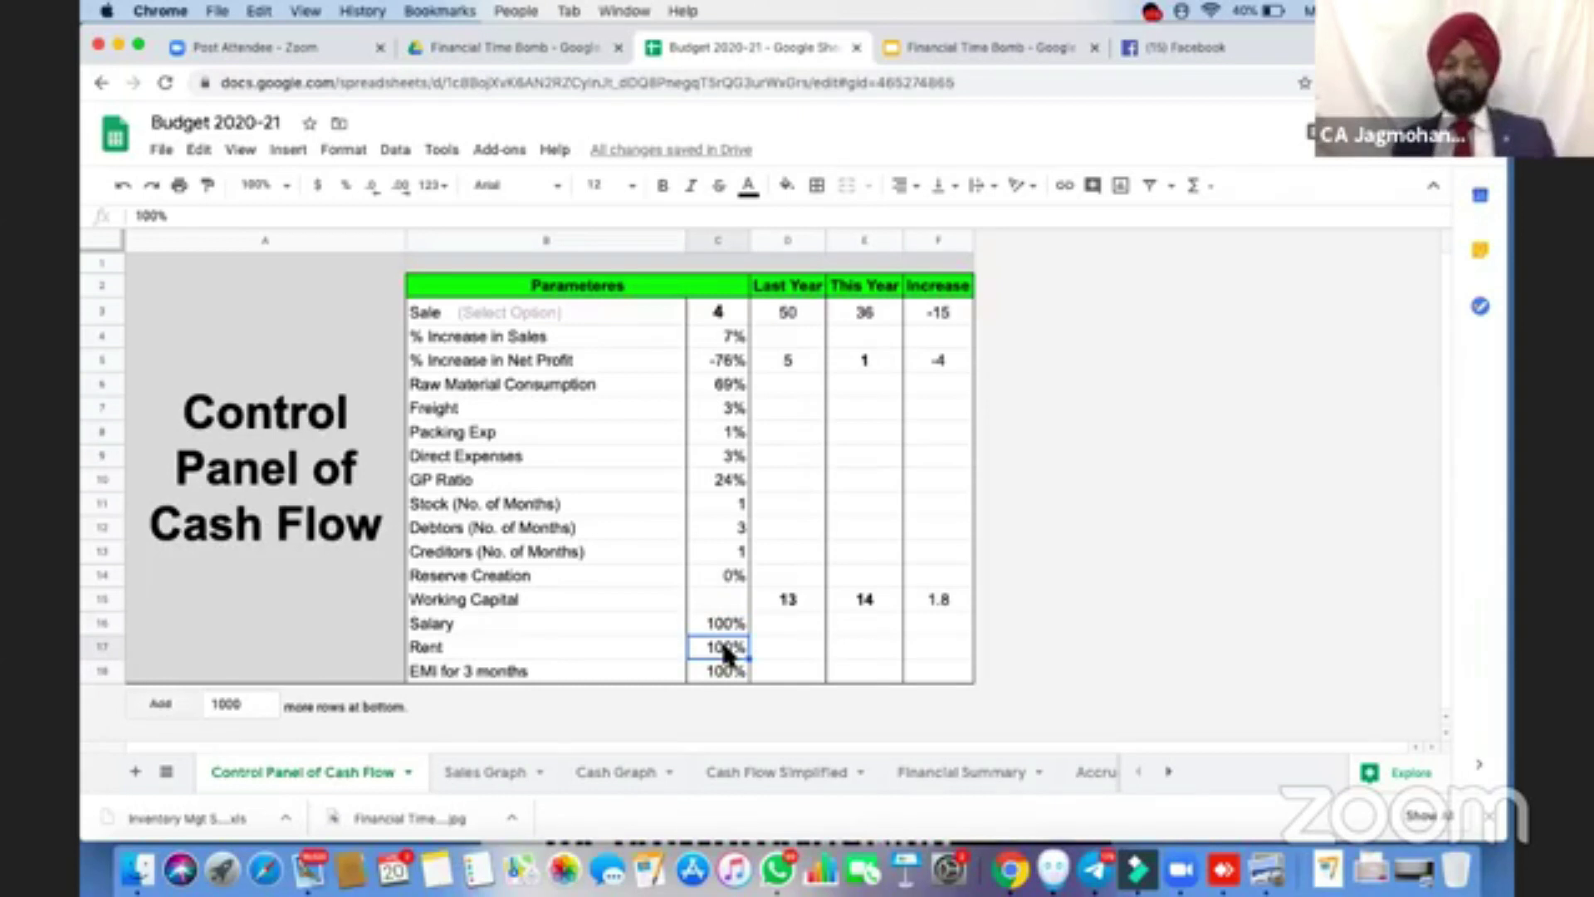
pyautogui.click(730, 677)
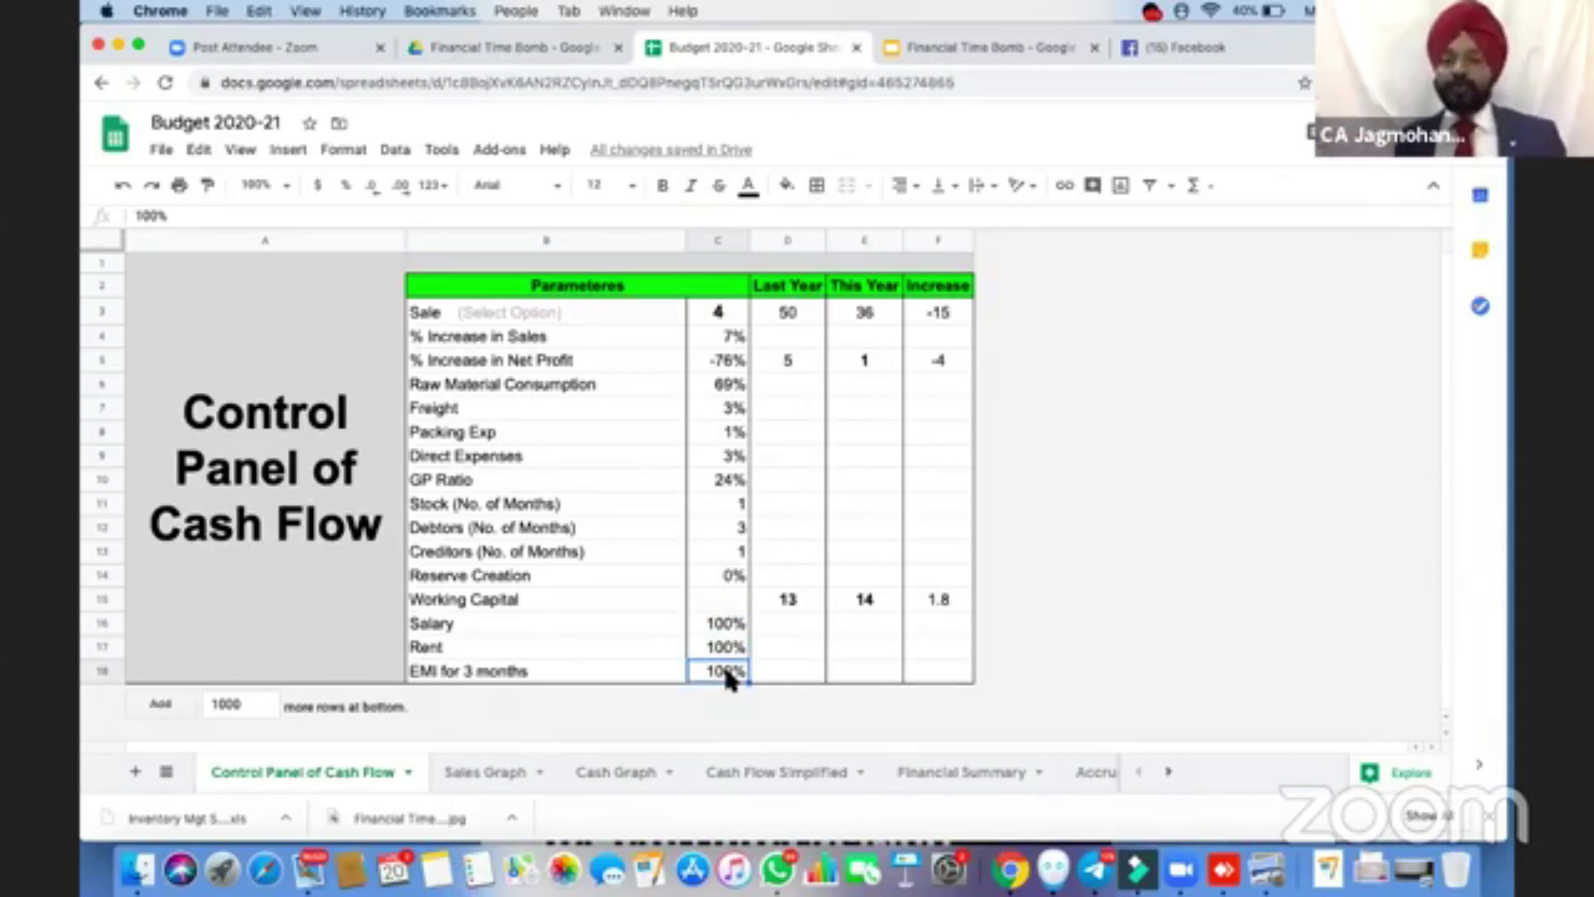
# Examine the April Revenue and the zero-division errors below it on the Financial Summary sheet
pyautogui.click(961, 776)
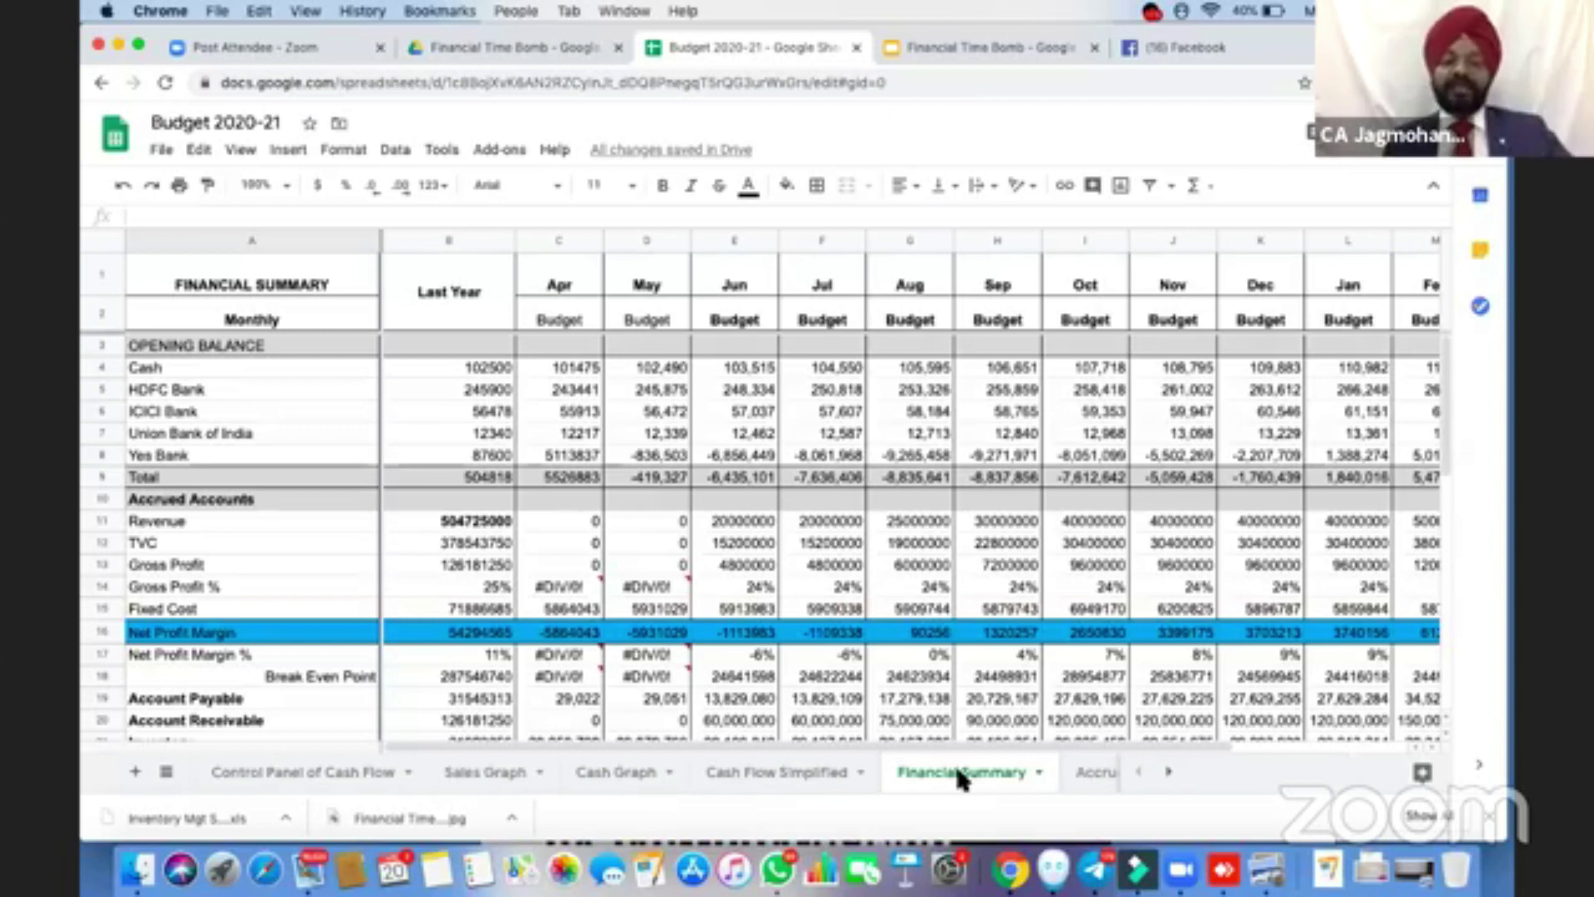
pyautogui.click(581, 520)
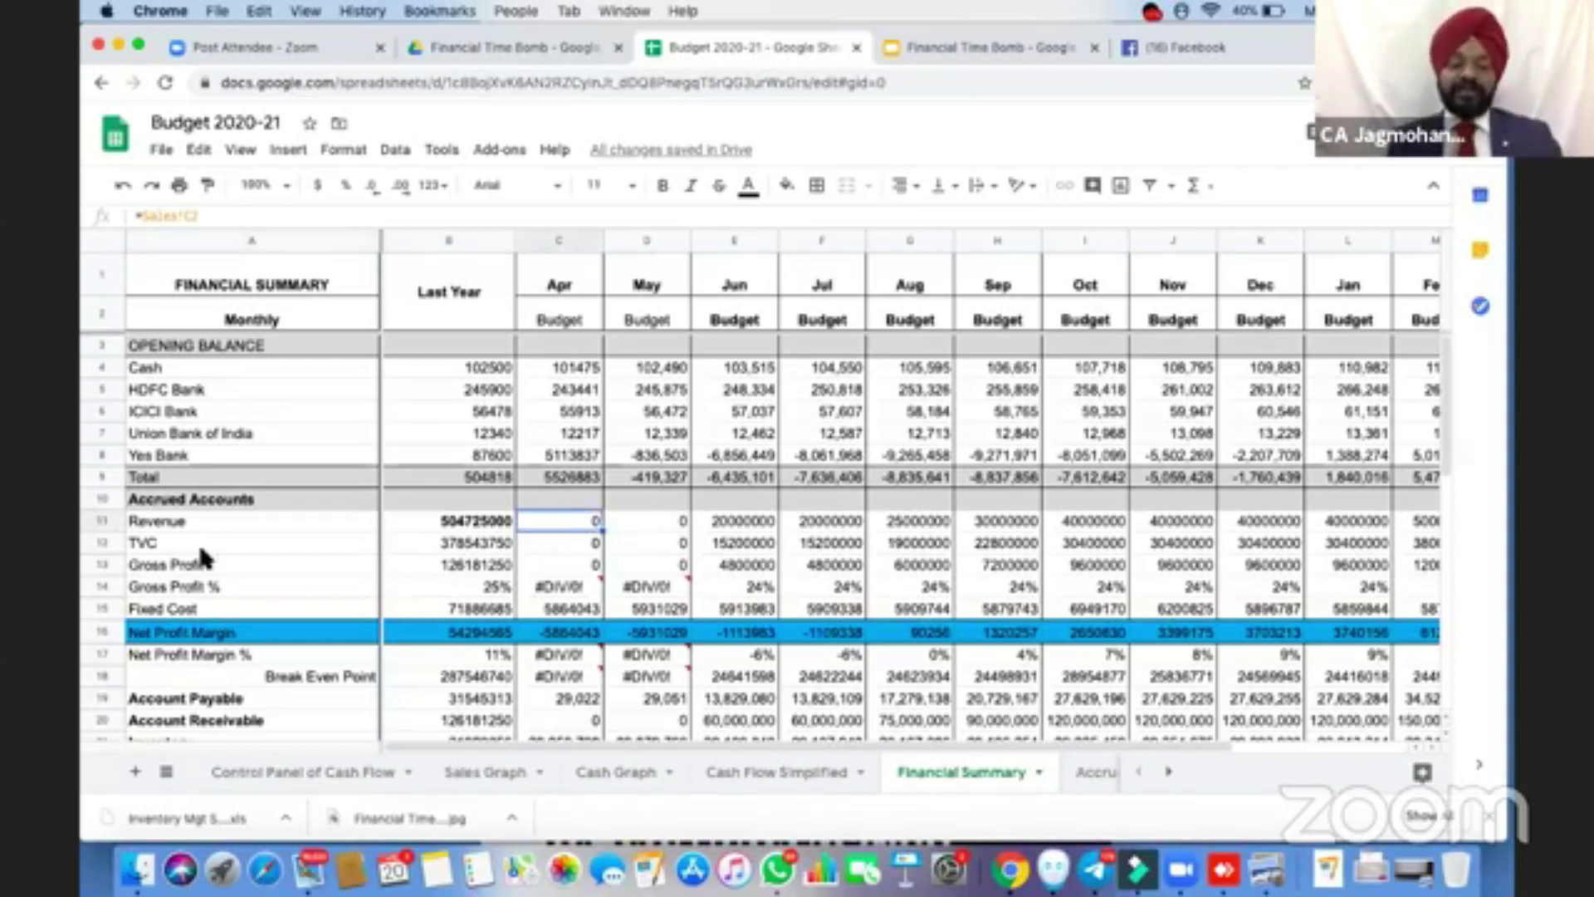
pyautogui.click(199, 523)
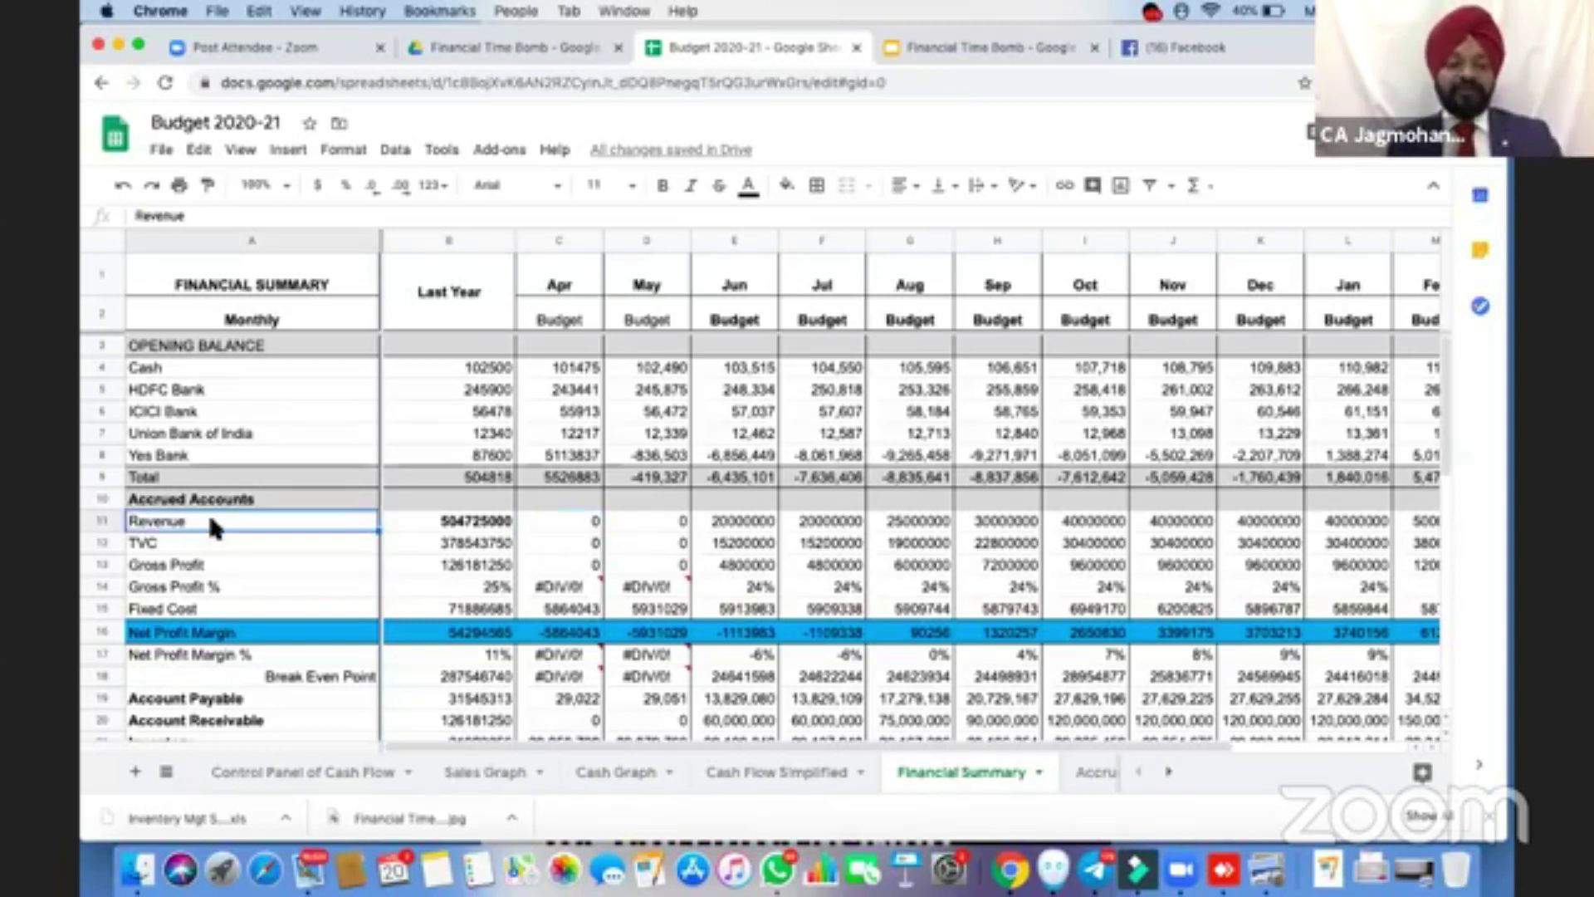
pyautogui.click(571, 523)
pyautogui.moveTo(593, 673)
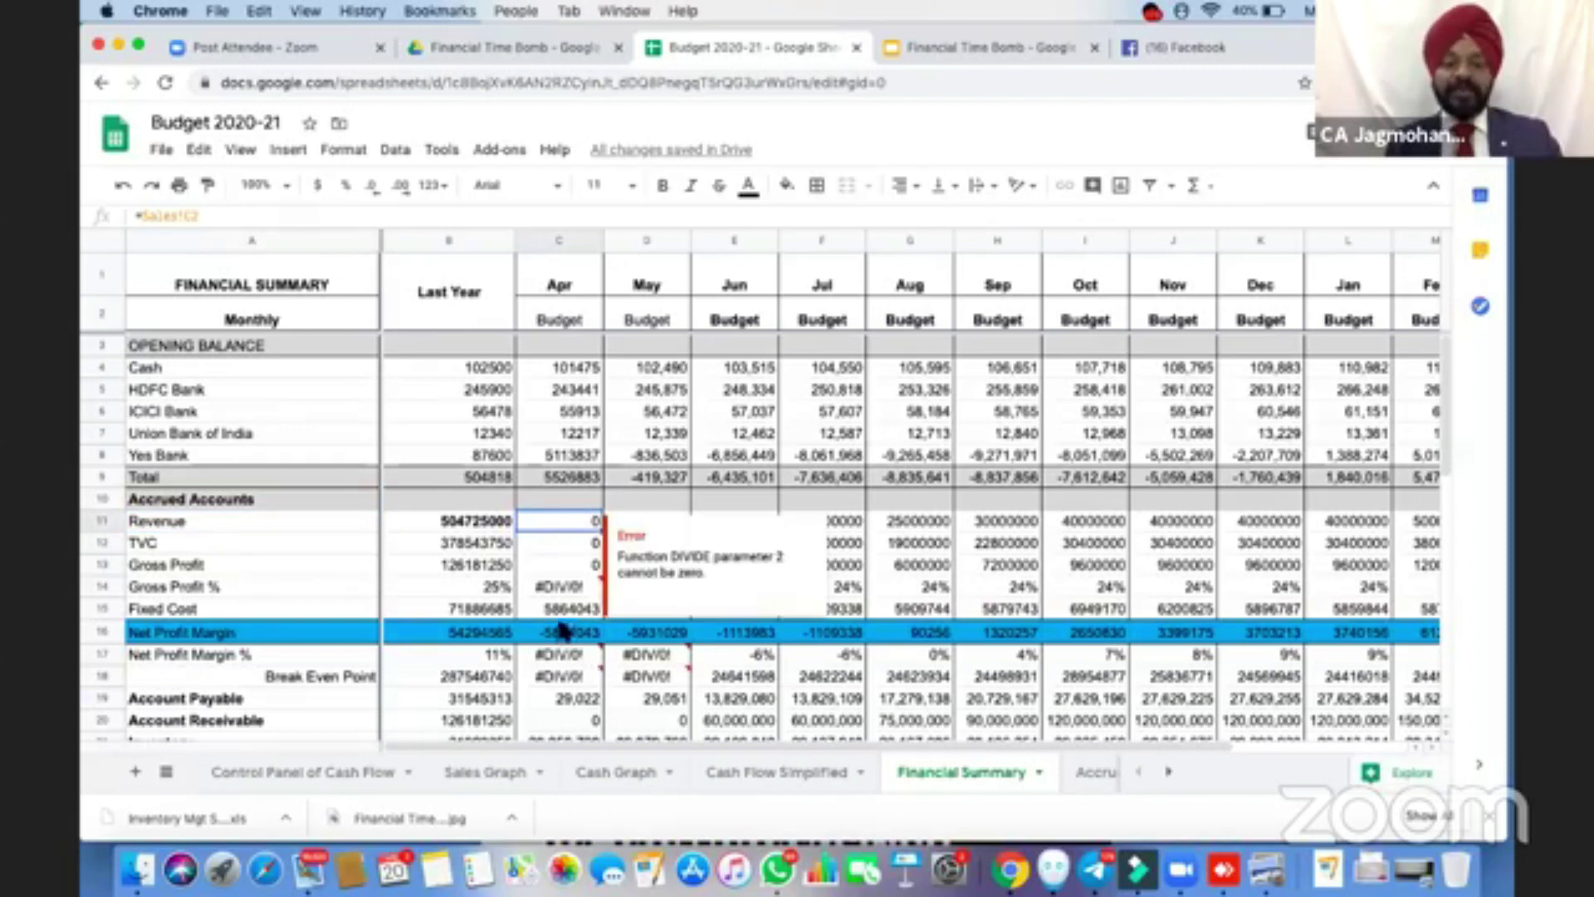
# Fill the April Net Profit Margin cell on the Financial Summary sheet with red
pyautogui.click(571, 635)
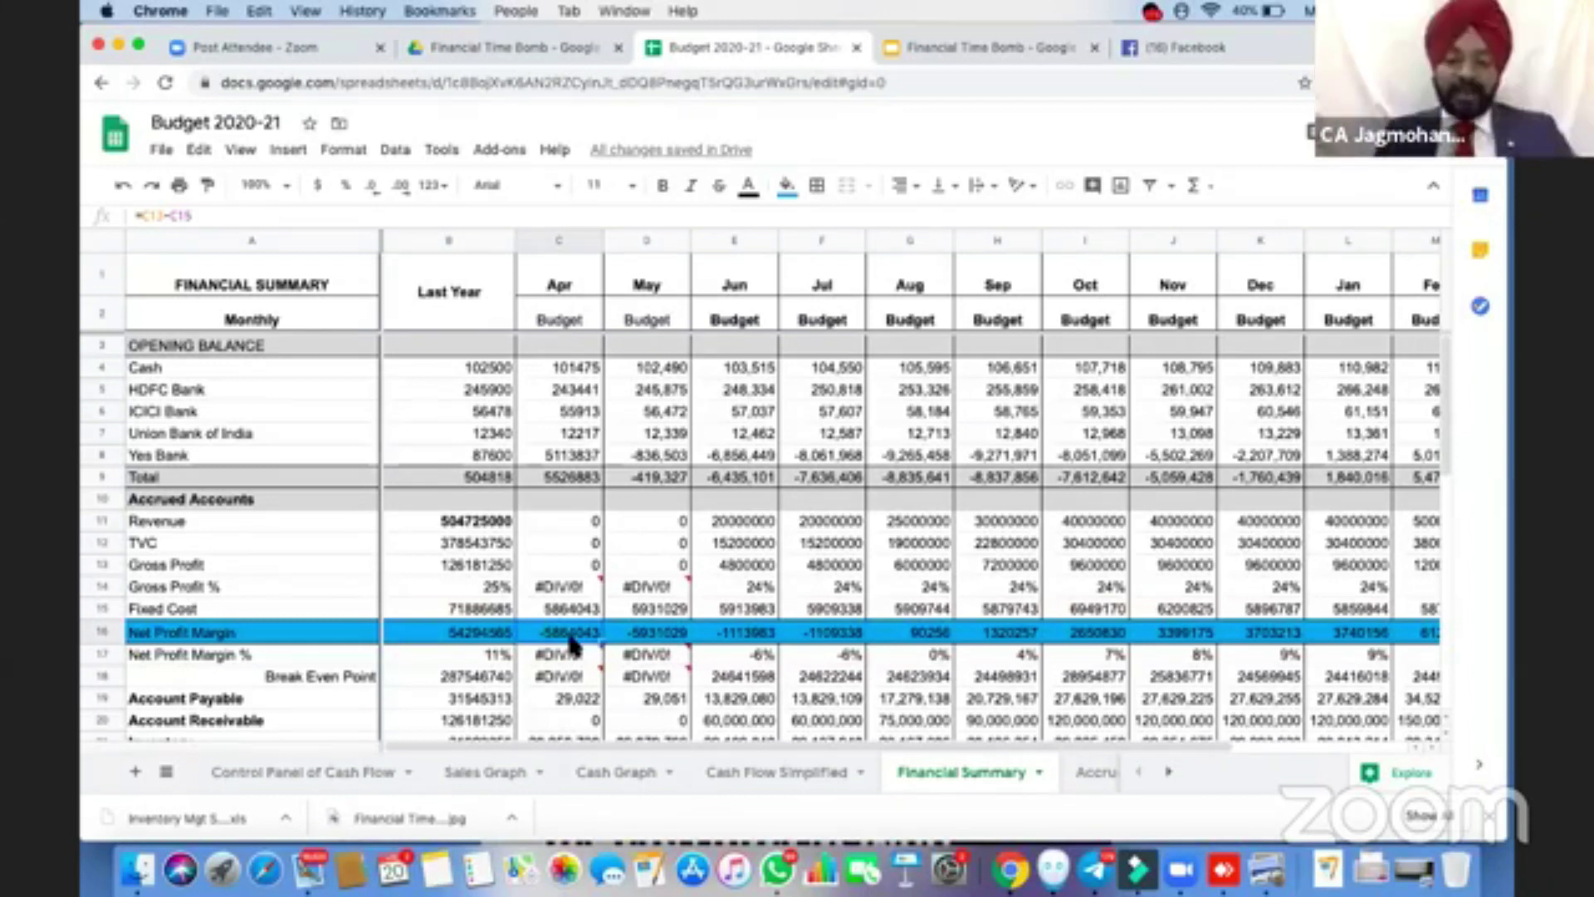
pyautogui.click(786, 186)
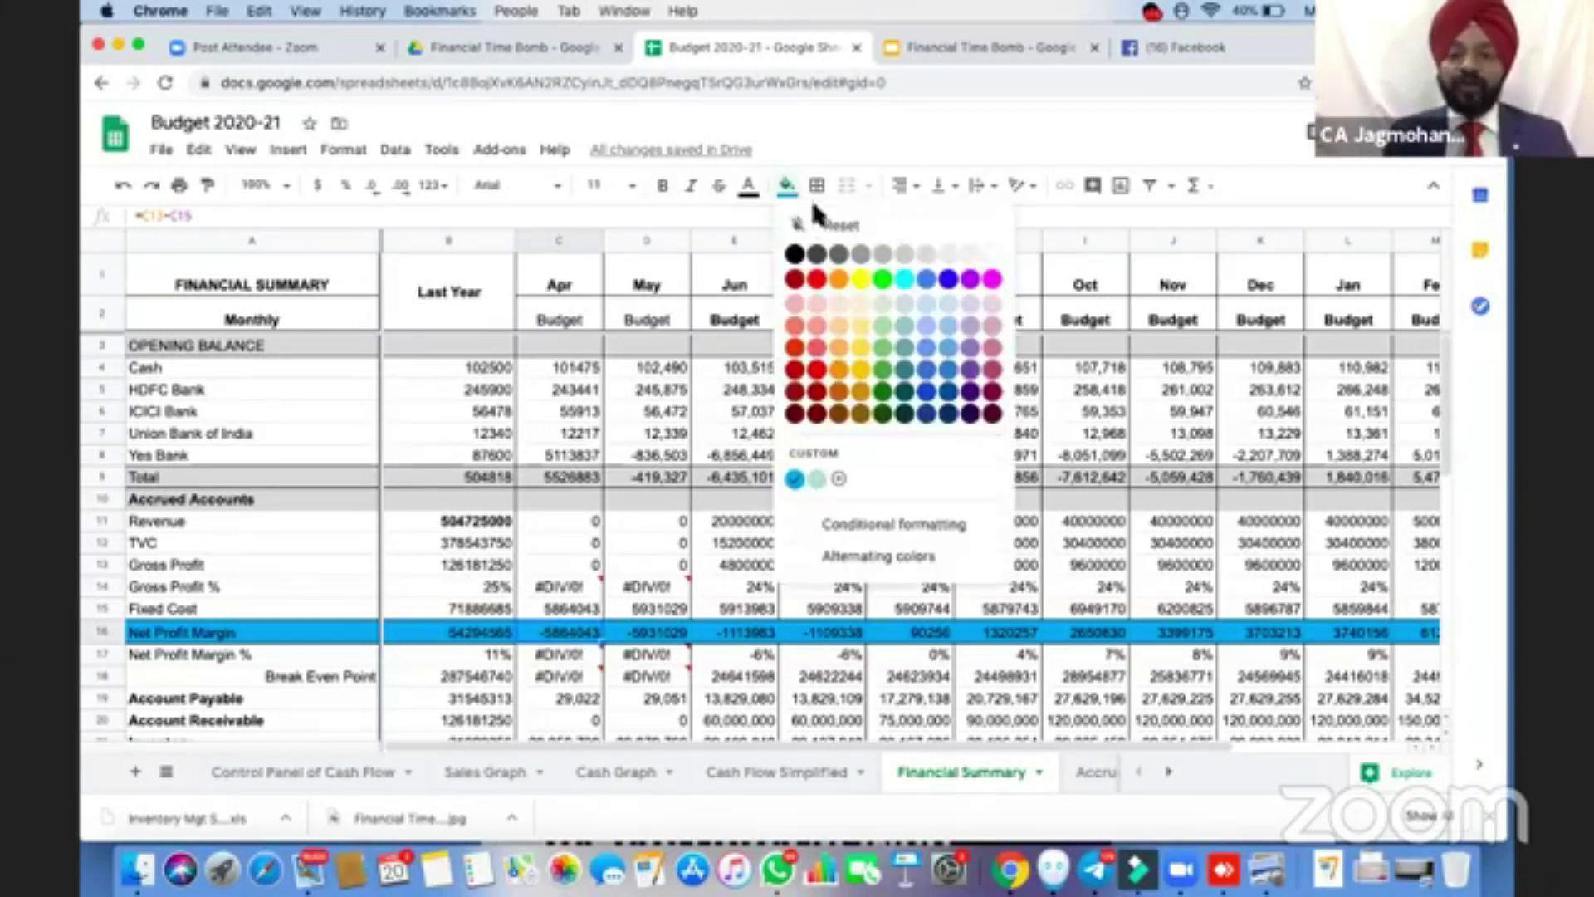
pyautogui.click(820, 283)
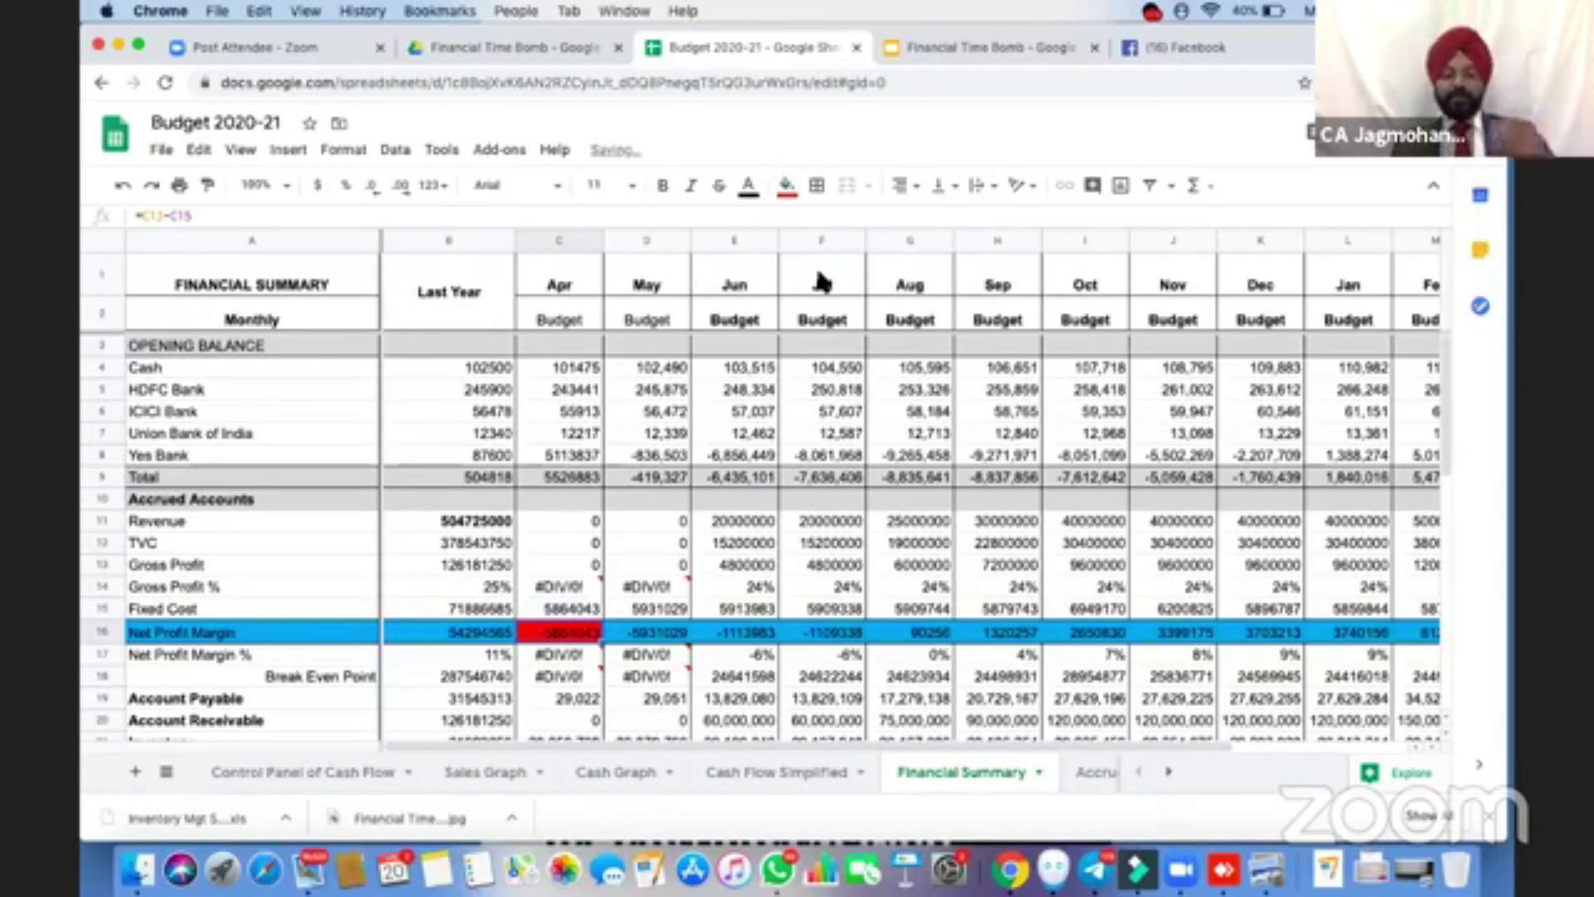
# Examine the Net Profit Margin row month by month through to the yearly total, returning to the row label
pyautogui.press('Right')
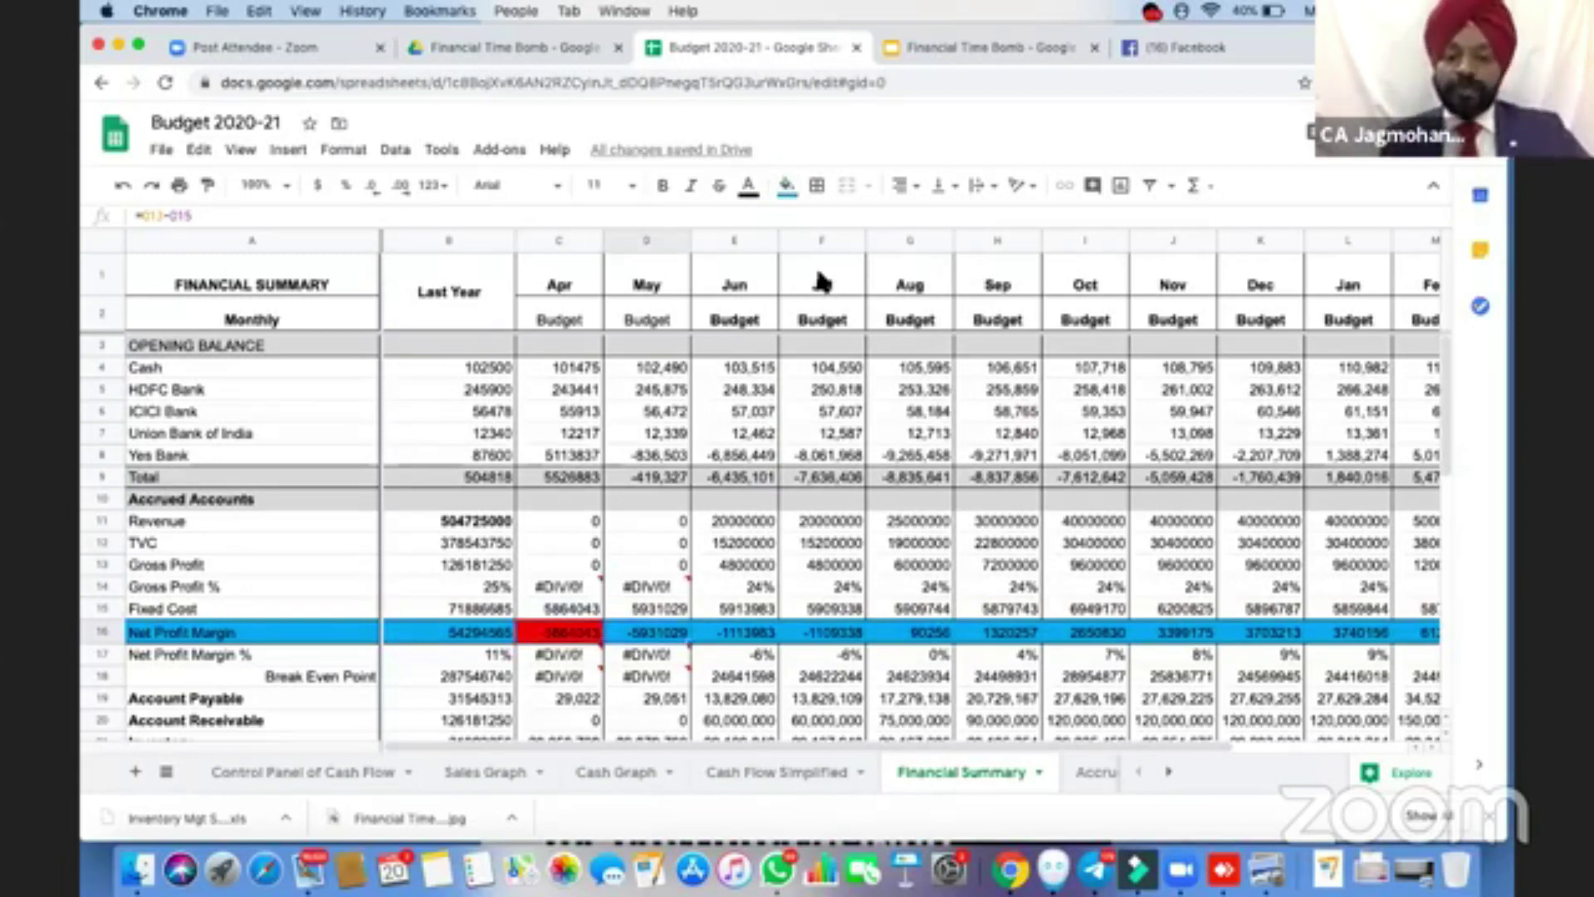
pyautogui.press('Right')
pyautogui.press('Right')
pyautogui.press('Right')
pyautogui.press('Right')
pyautogui.press('Right')
pyautogui.press('Right')
pyautogui.press('Right')
pyautogui.press('Right')
pyautogui.press('Right')
pyautogui.press('Right')
pyautogui.press('Right')
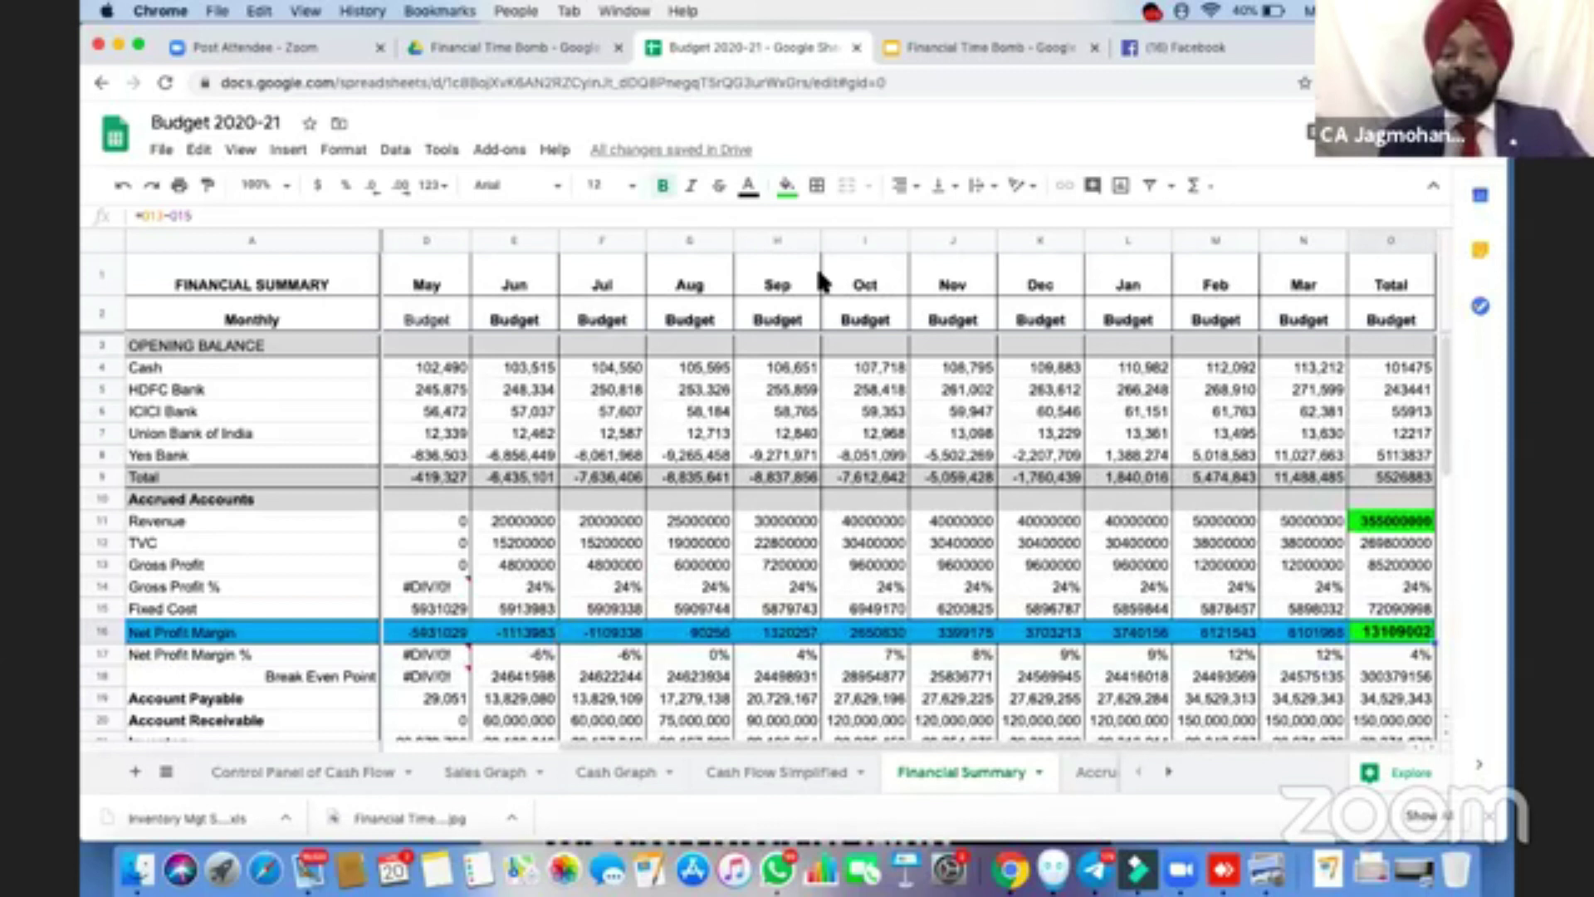
pyautogui.press('Left')
pyautogui.press('Left')
pyautogui.press('Left')
pyautogui.press('Left')
pyautogui.press('Left')
pyautogui.press('Left')
pyautogui.press('Left')
pyautogui.press('Left')
pyautogui.press('Left')
pyautogui.press('Left')
pyautogui.press('Left')
pyautogui.press('Left')
pyautogui.press('Left')
pyautogui.press('Left')
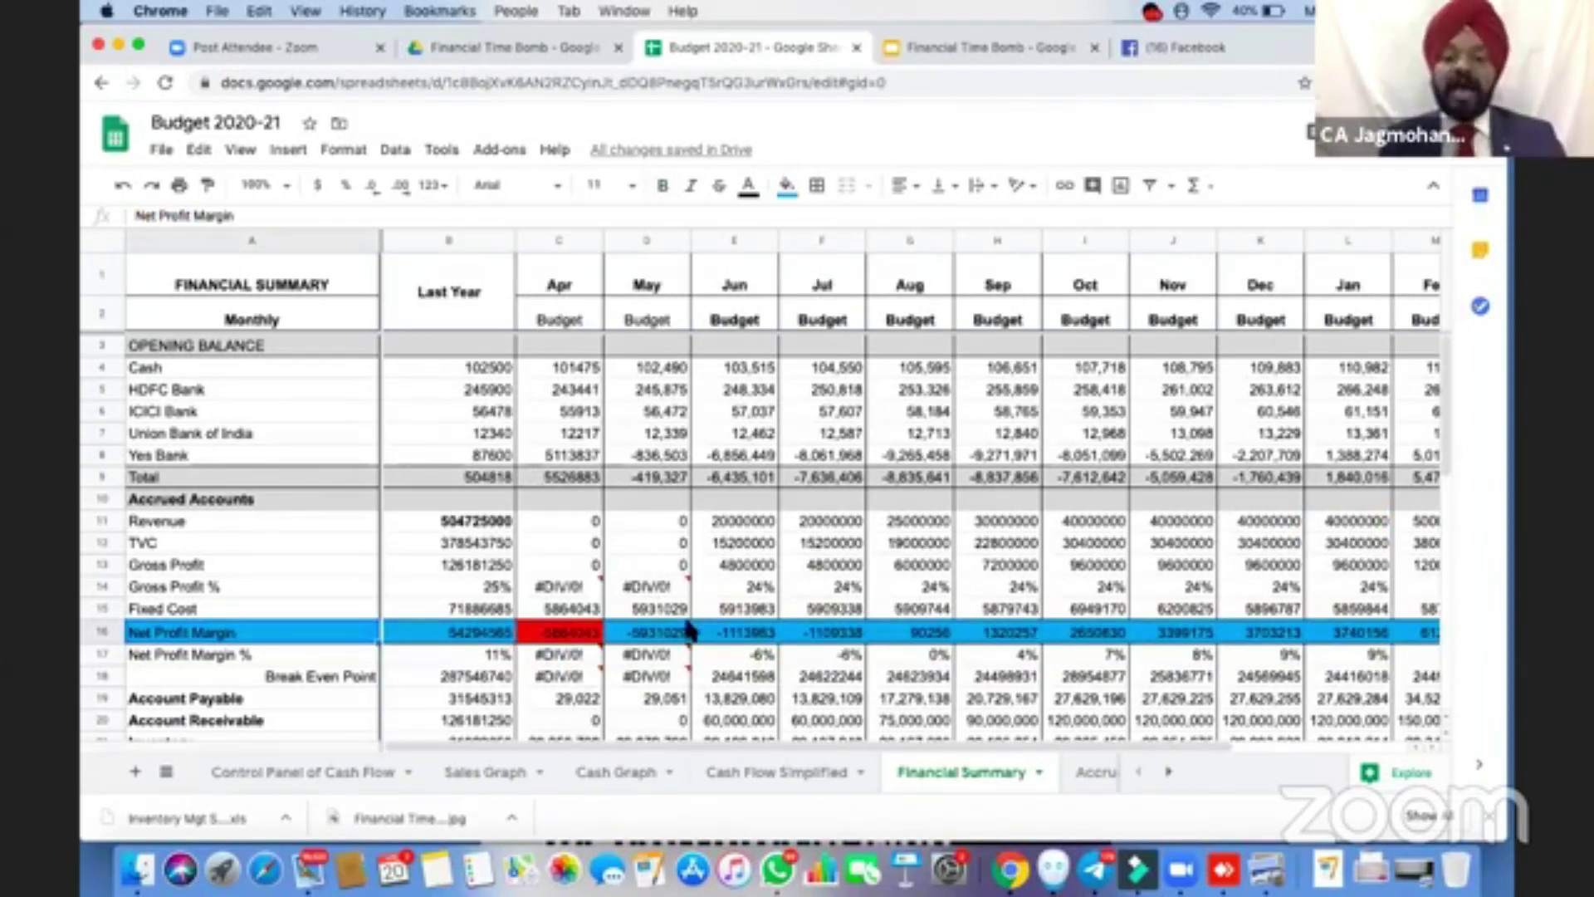
# Review the Control Panel of Cash Flow, Cash Graph and Cash Flow Simplified sheets
pyautogui.click(323, 773)
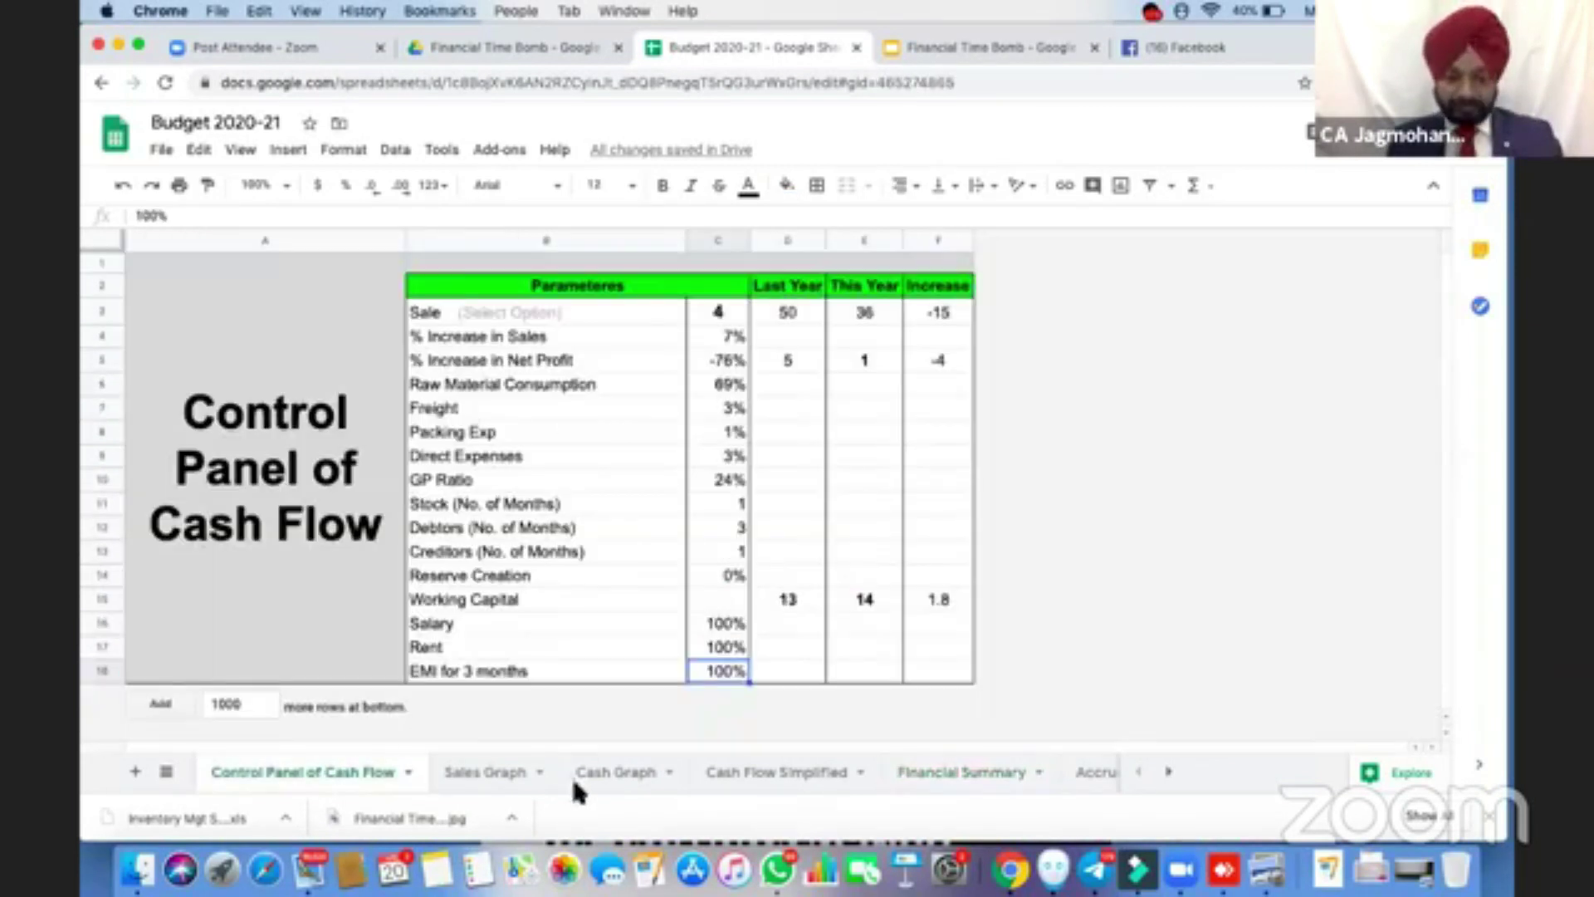
pyautogui.click(615, 787)
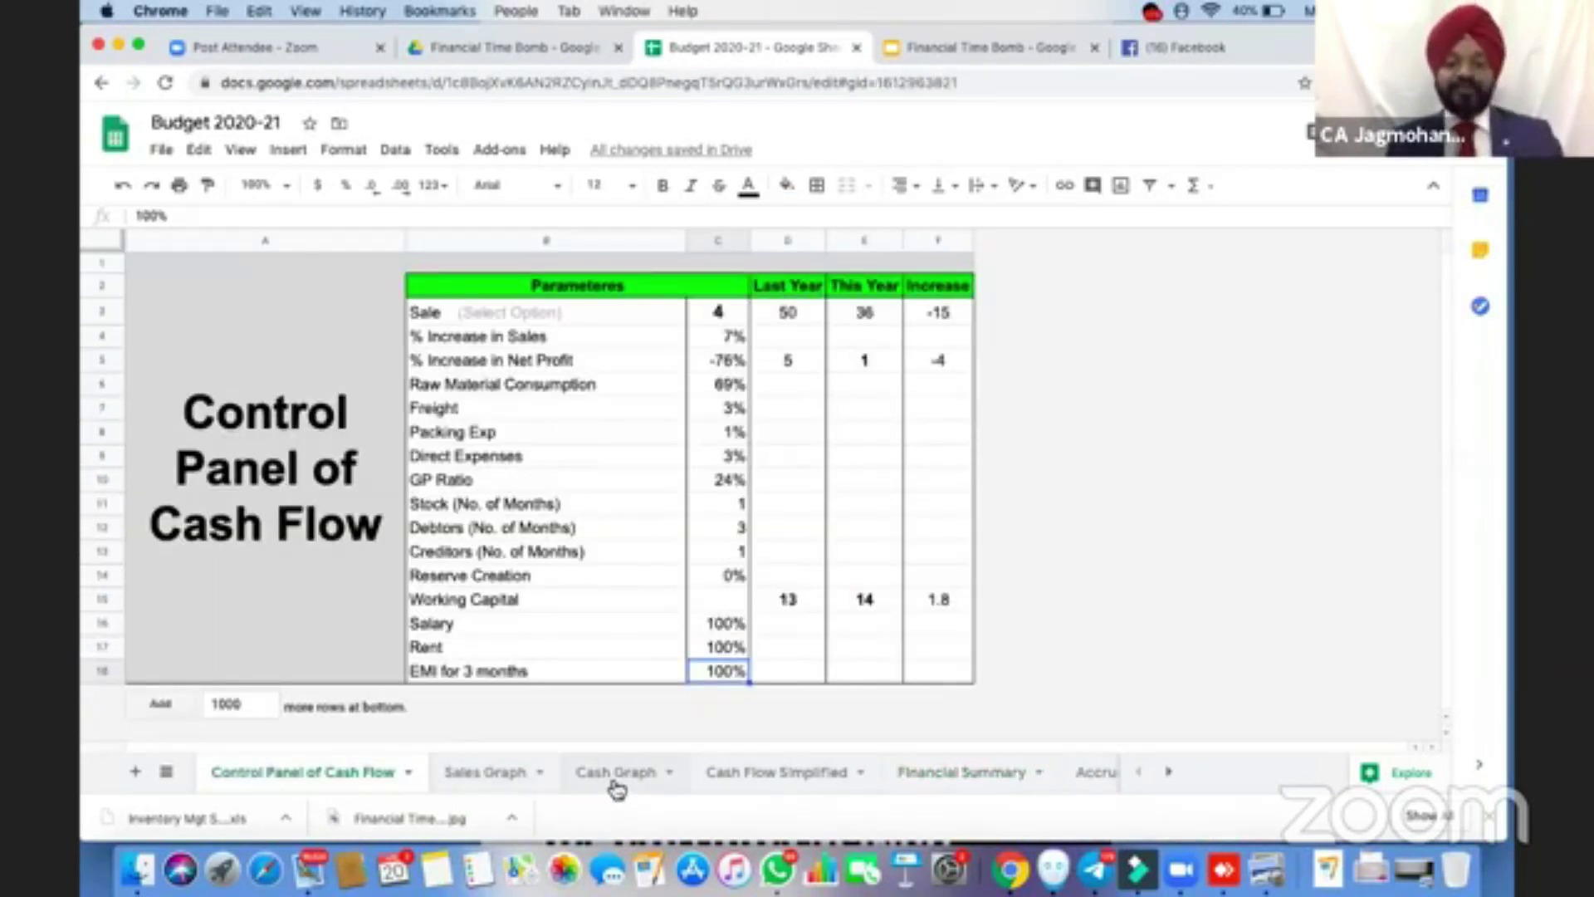
pyautogui.click(787, 778)
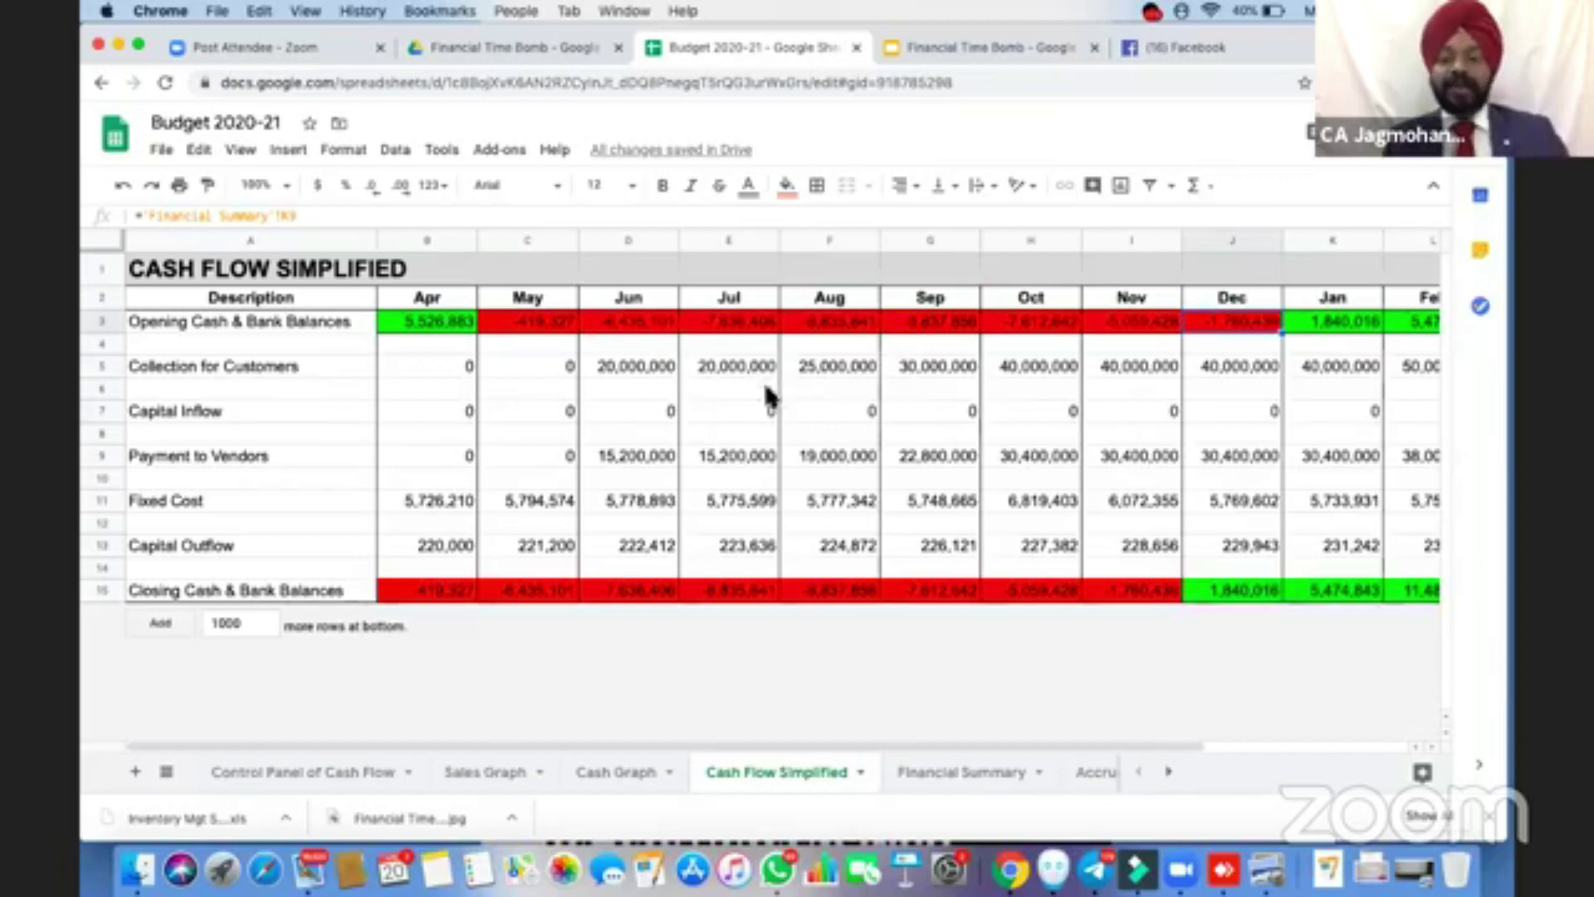
# Set the Salary parameter on the Control Panel of Cash Flow sheet to 50%
pyautogui.click(306, 774)
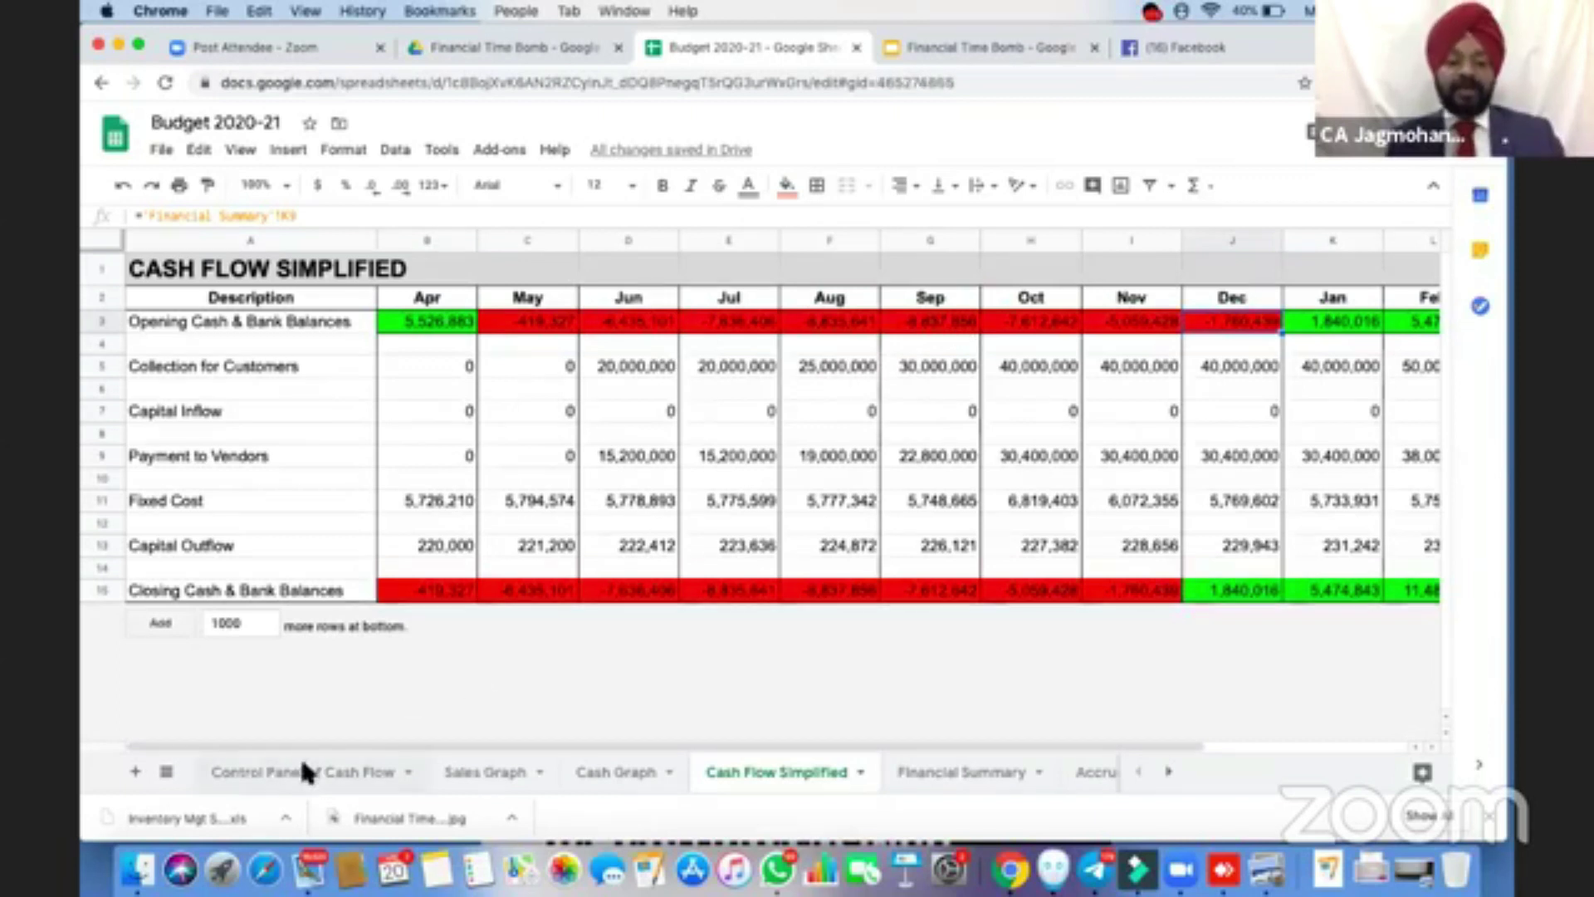
pyautogui.click(725, 631)
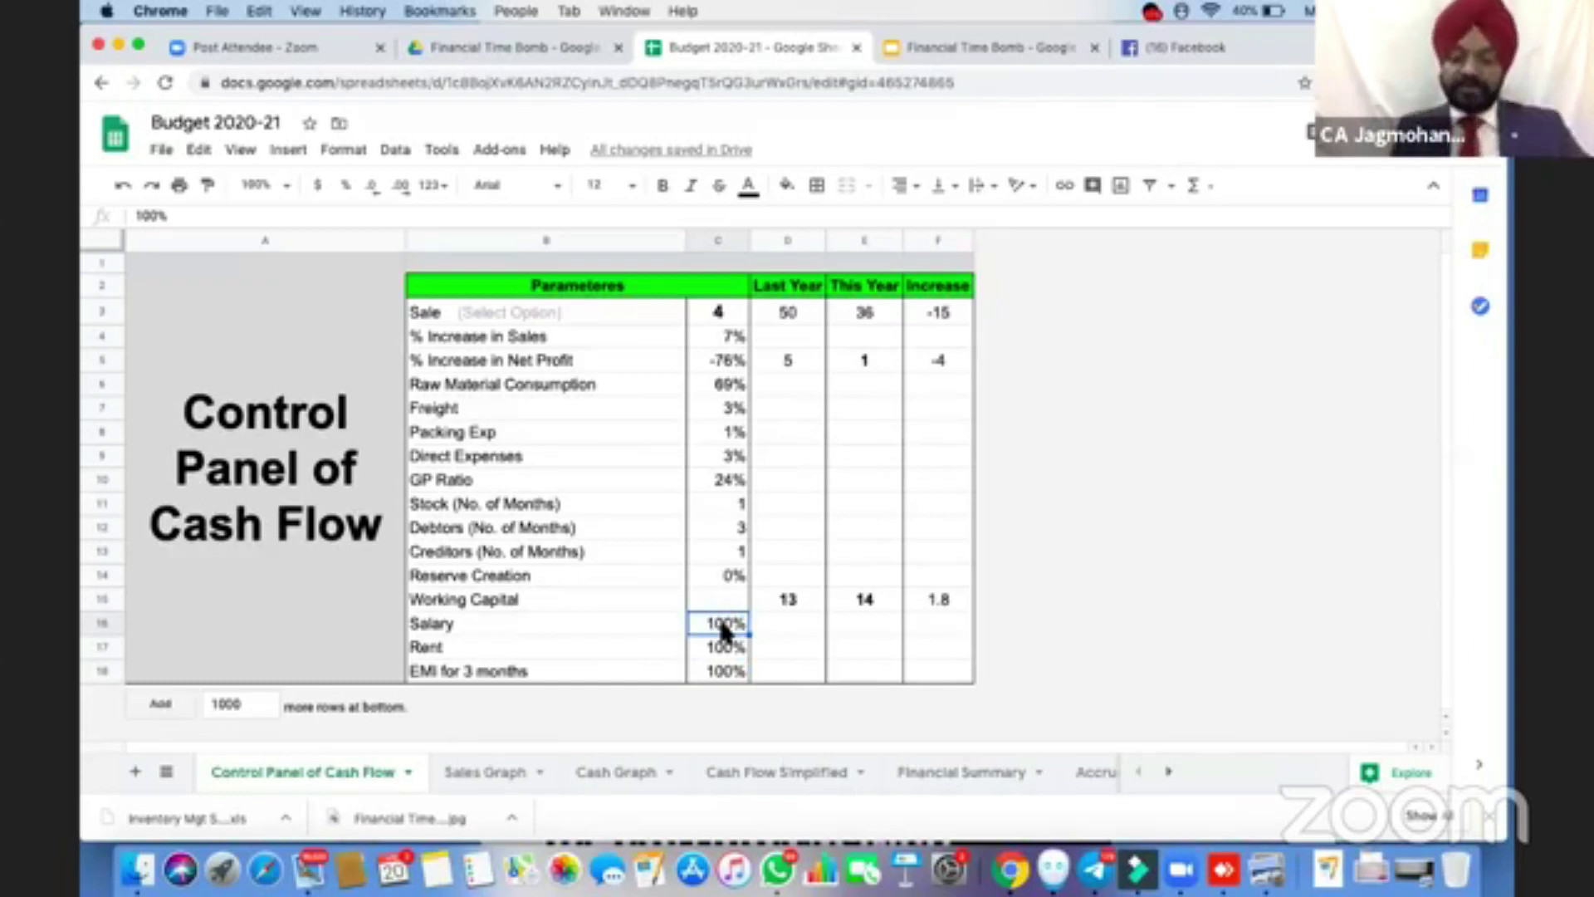
pyautogui.write('50')
pyautogui.press('Return')
pyautogui.press('Left')
pyautogui.press('Right')
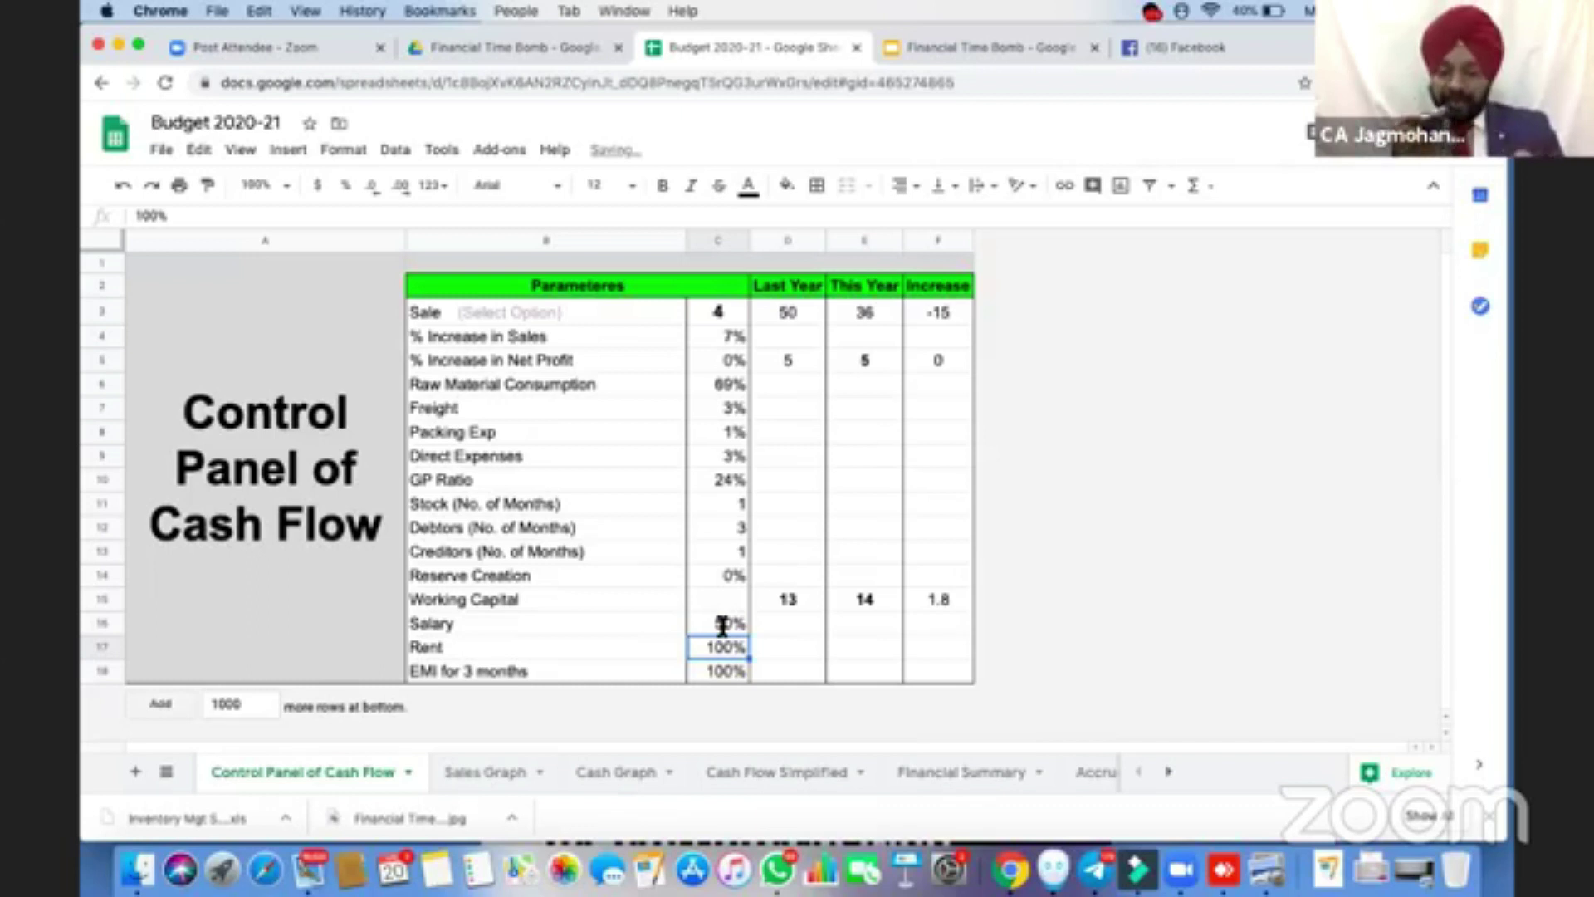
# Set both the Rent and EMI for 3 months parameters to 0%
pyautogui.write('0')
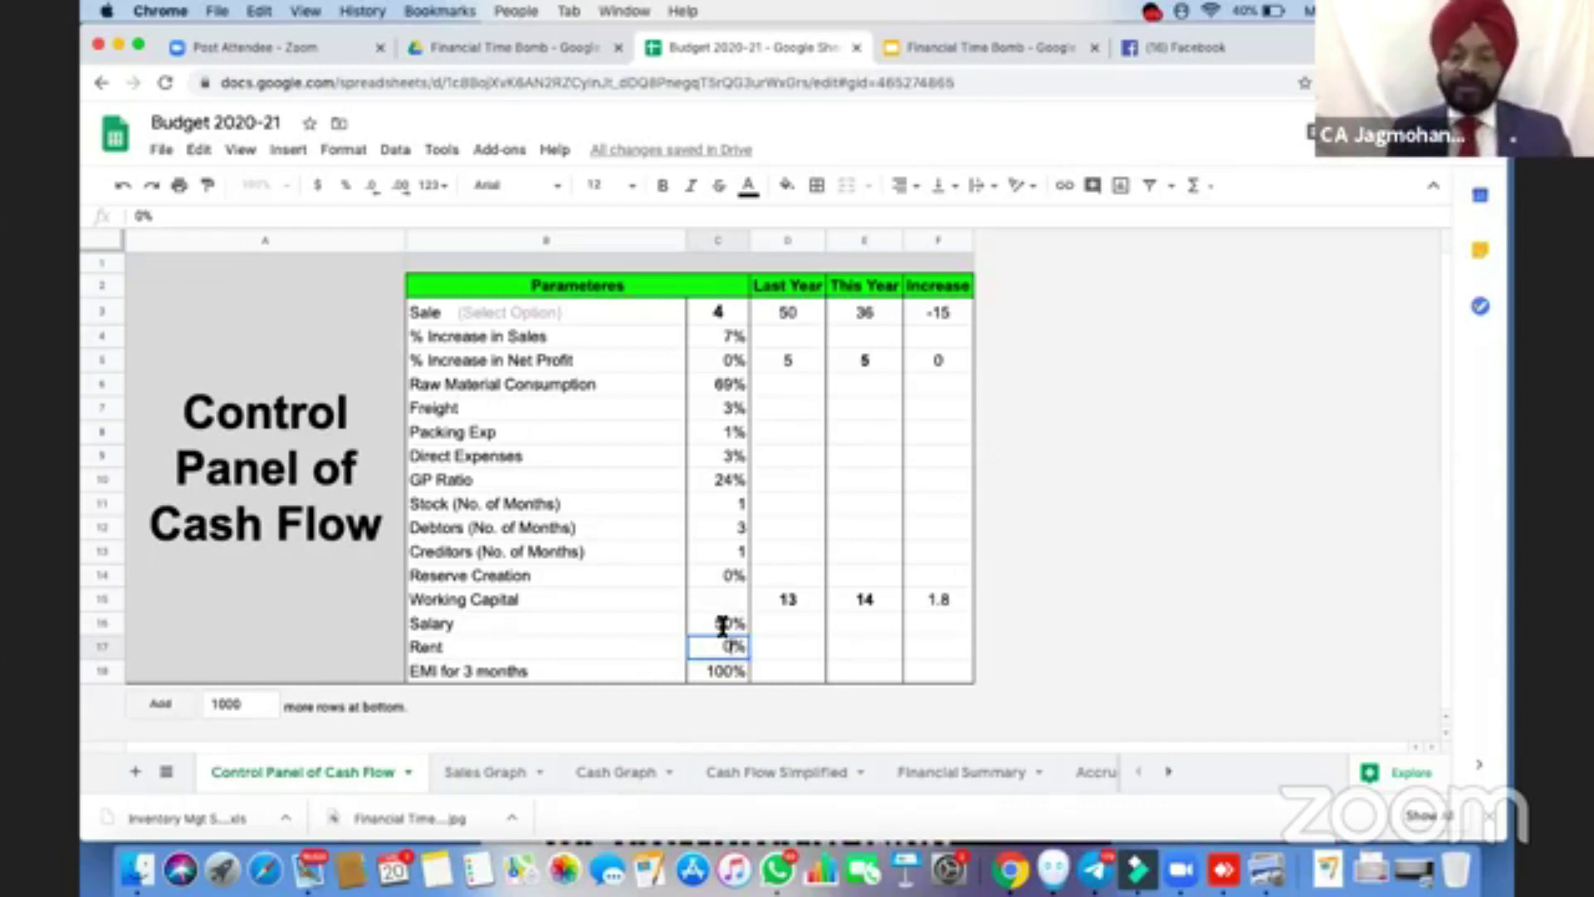
pyautogui.press('Return')
pyautogui.press('Left')
pyautogui.press('Right')
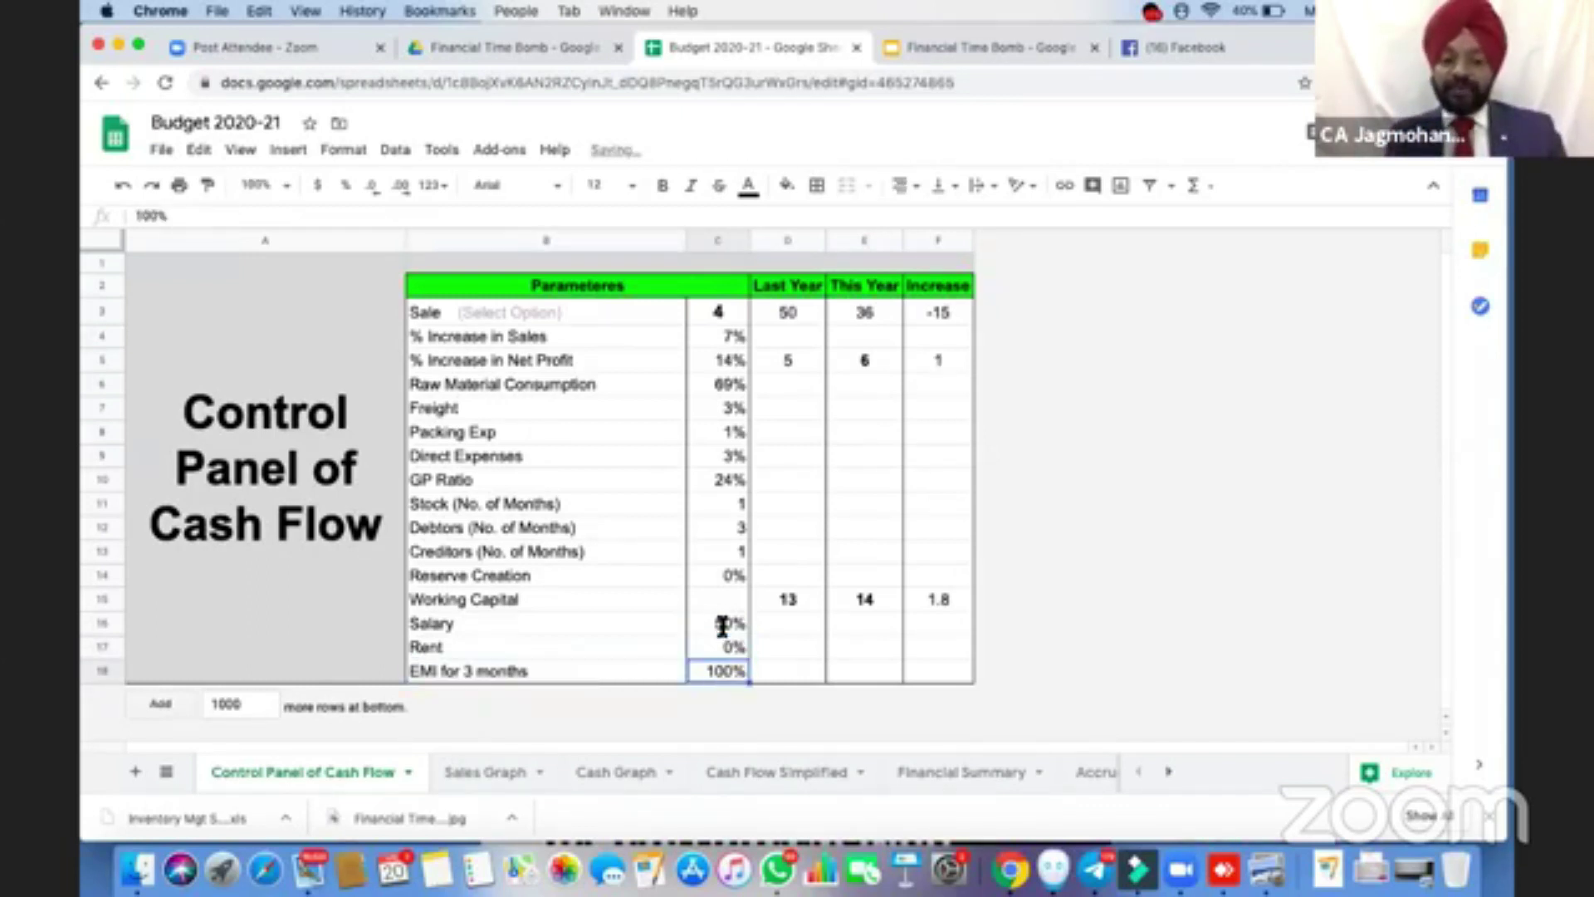
pyautogui.write('0')
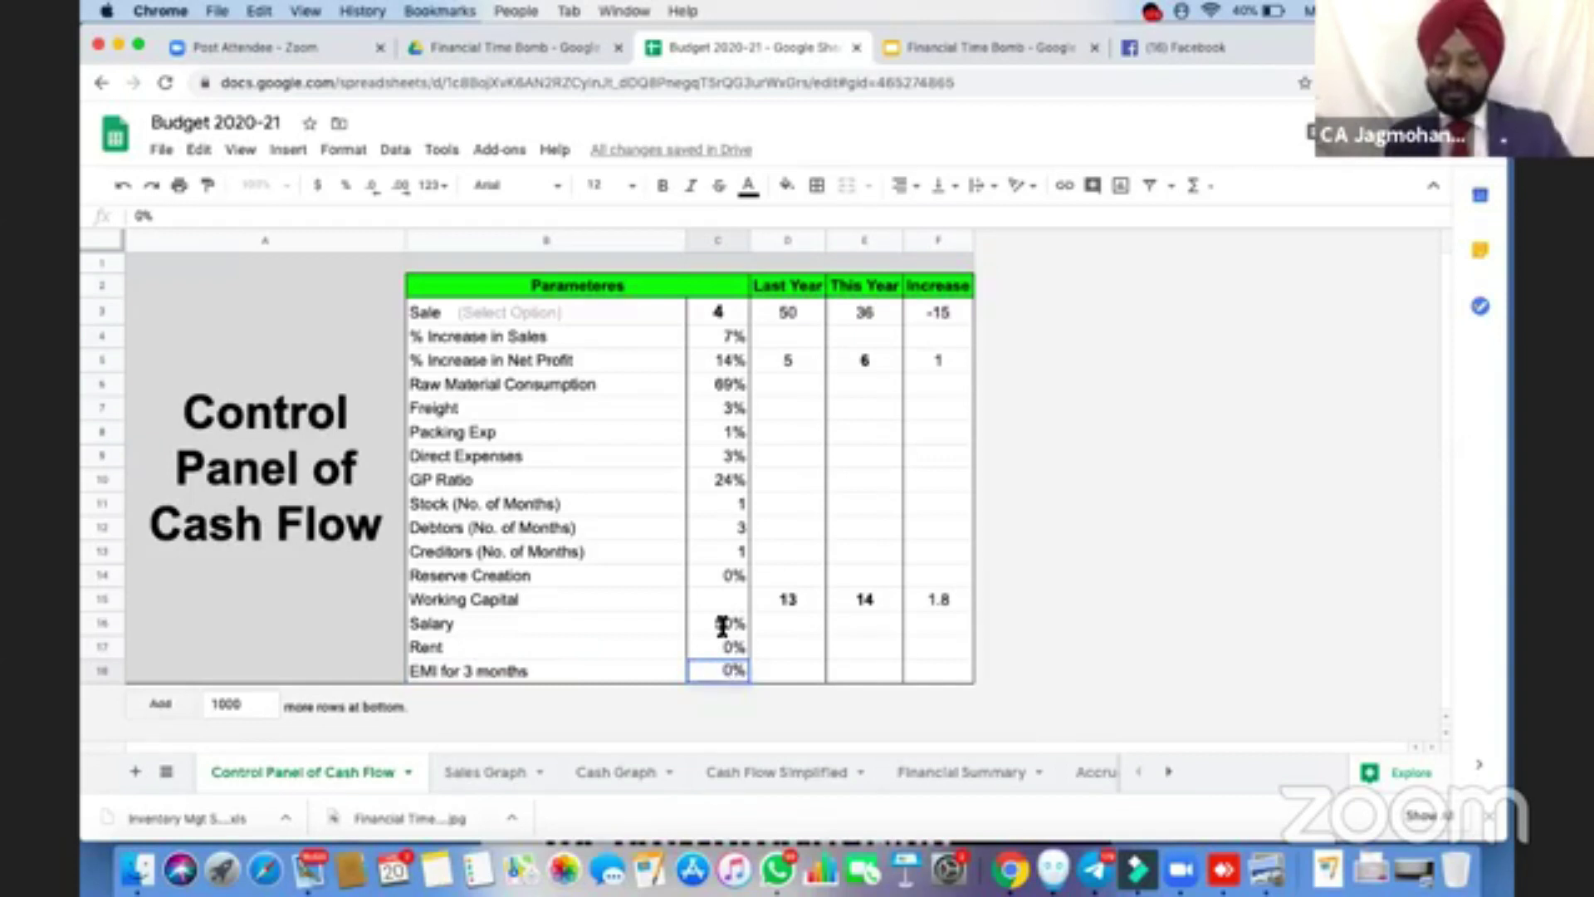
pyautogui.press('Return')
pyautogui.press('Up')
pyautogui.press('Up')
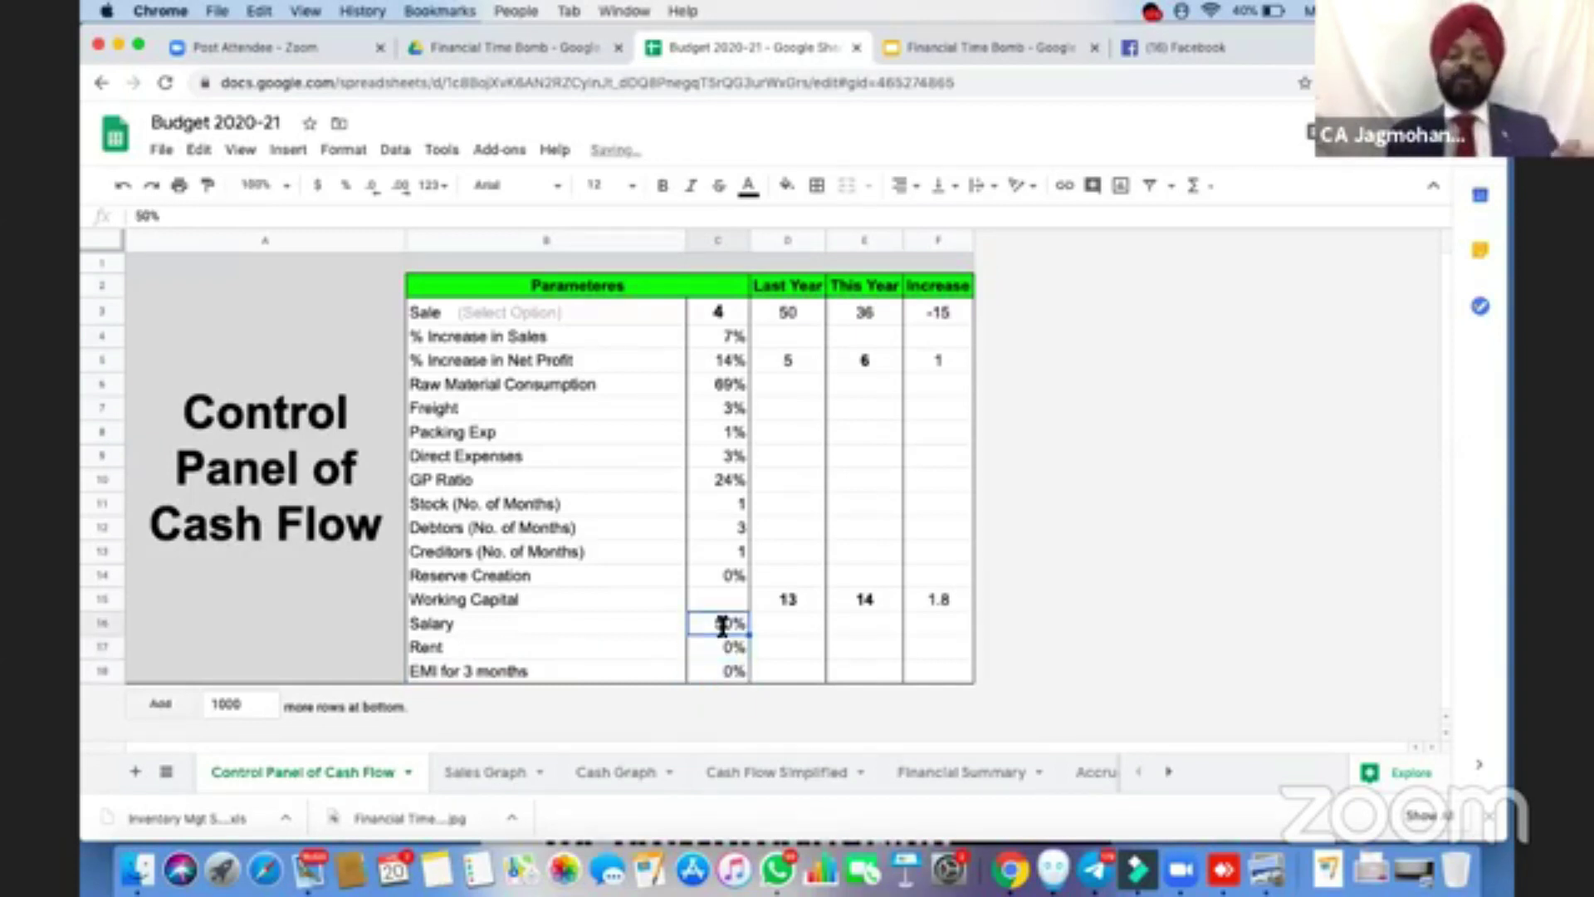
pyautogui.press('Down')
pyautogui.press('Down')
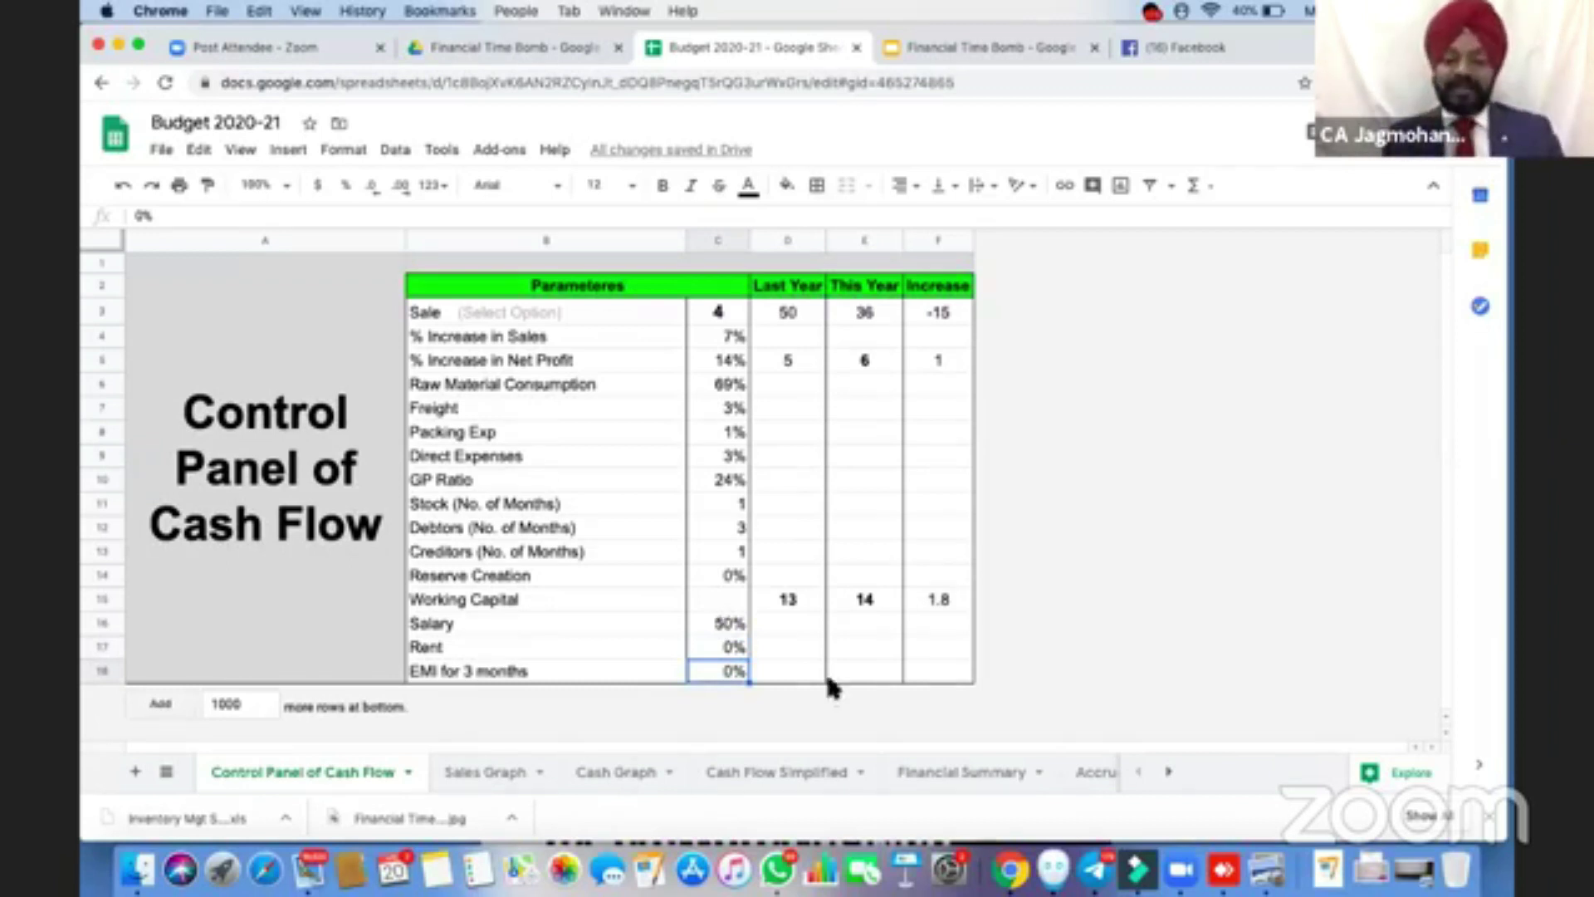
# View the Cash Graph, and check the April opening and May closing balances on the Cash Flow Simplified sheet
pyautogui.click(627, 773)
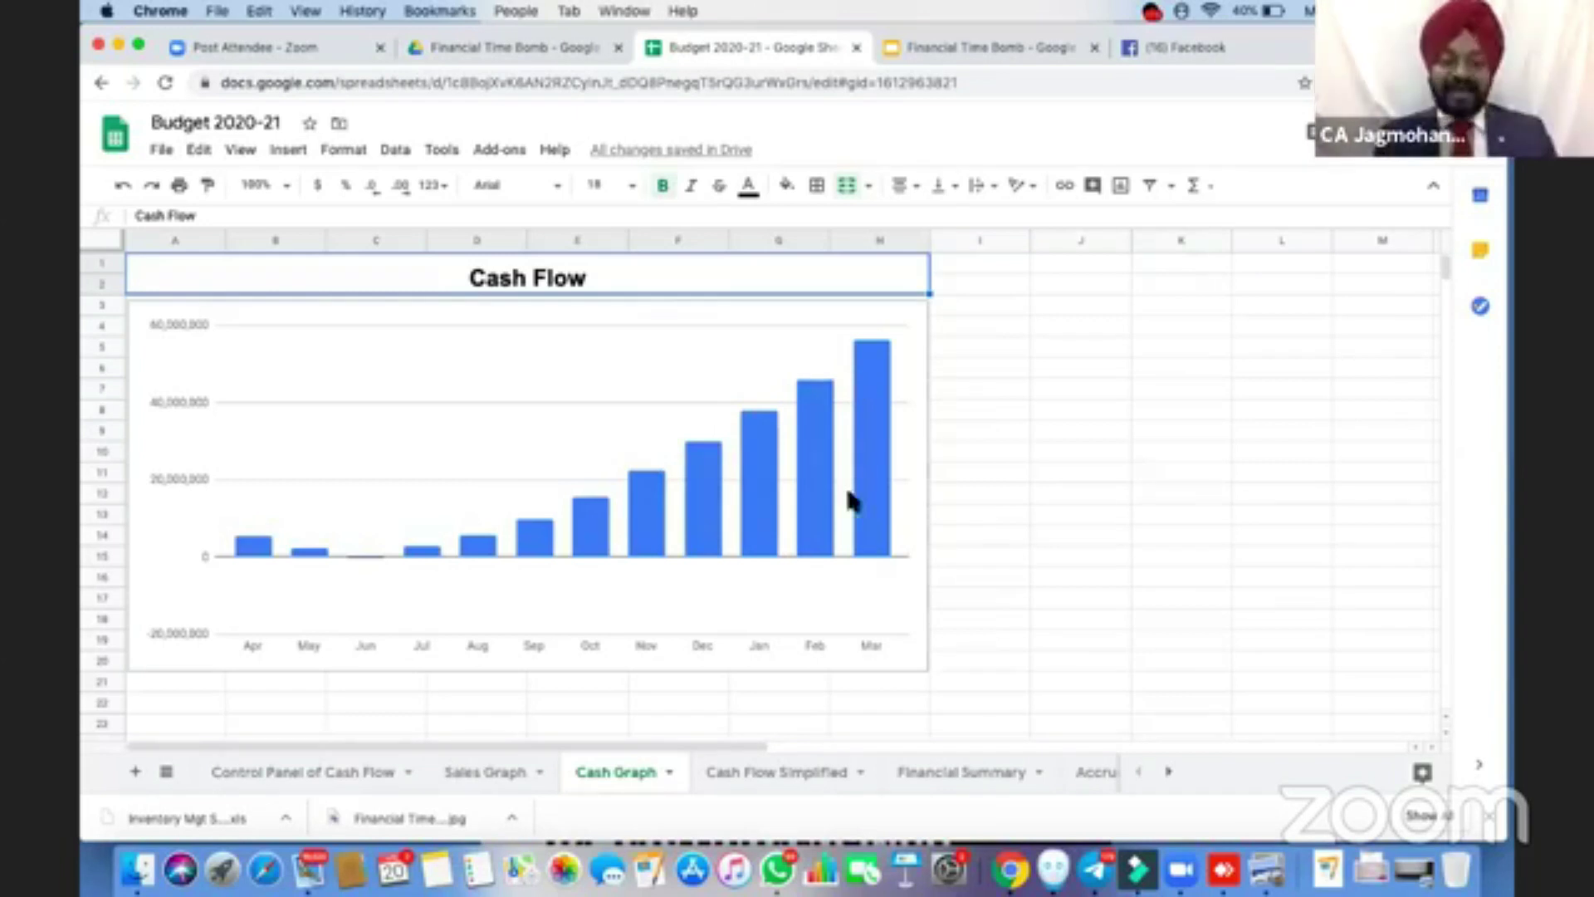
pyautogui.click(799, 781)
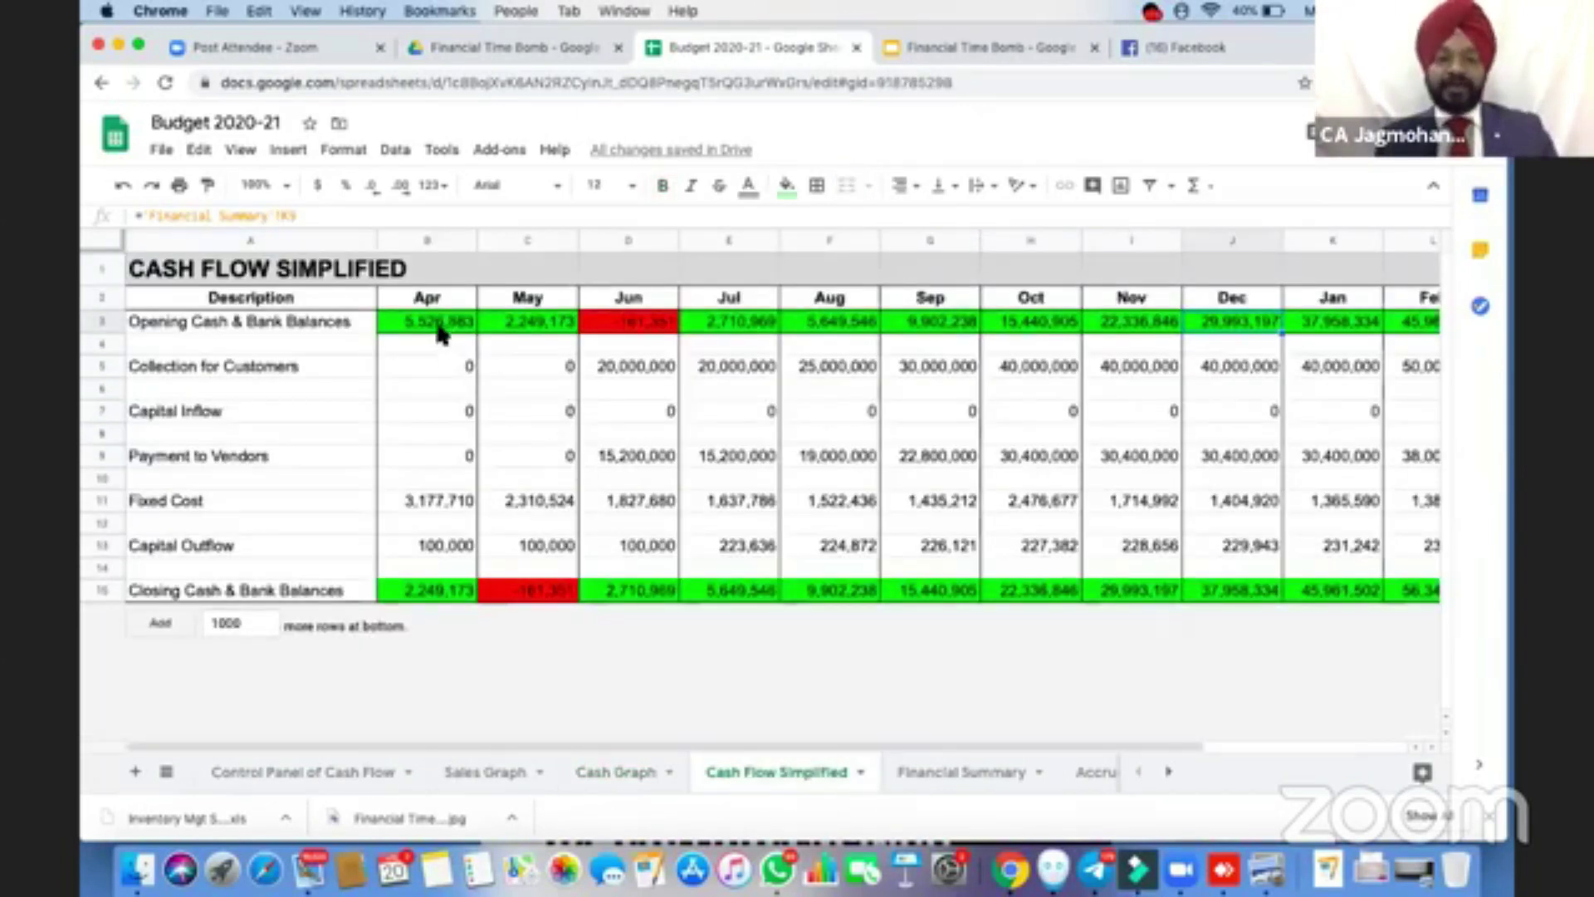
pyautogui.click(444, 329)
pyautogui.click(535, 594)
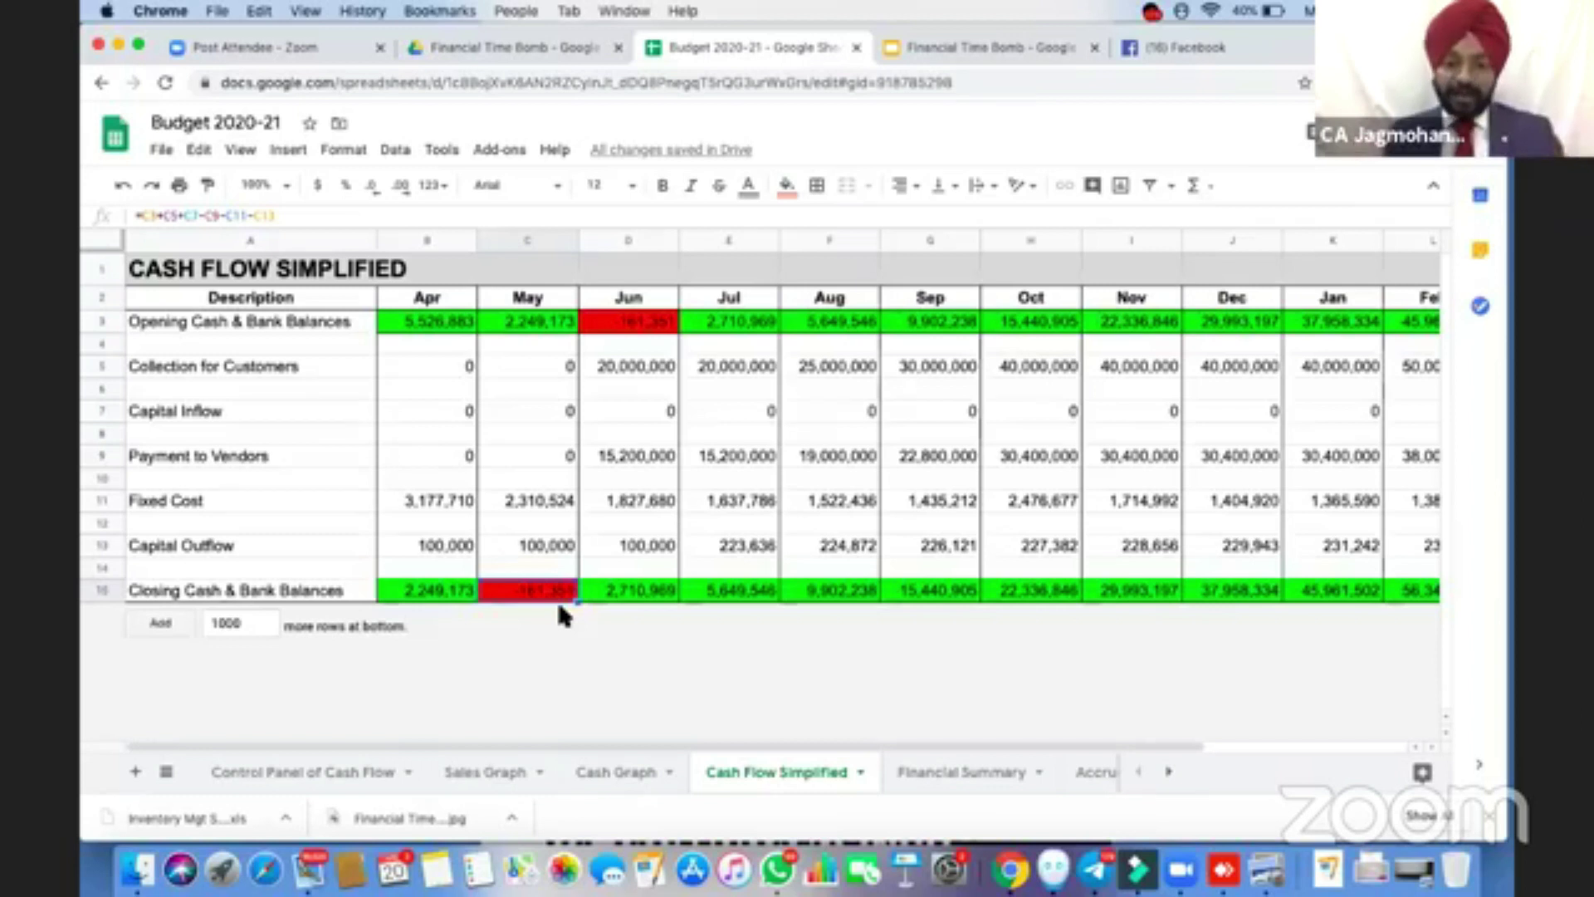
# Set Salary, Rent and EMI for 3 months back to 100% on the Control Panel of Cash Flow sheet and view the Cash Graph
pyautogui.click(343, 778)
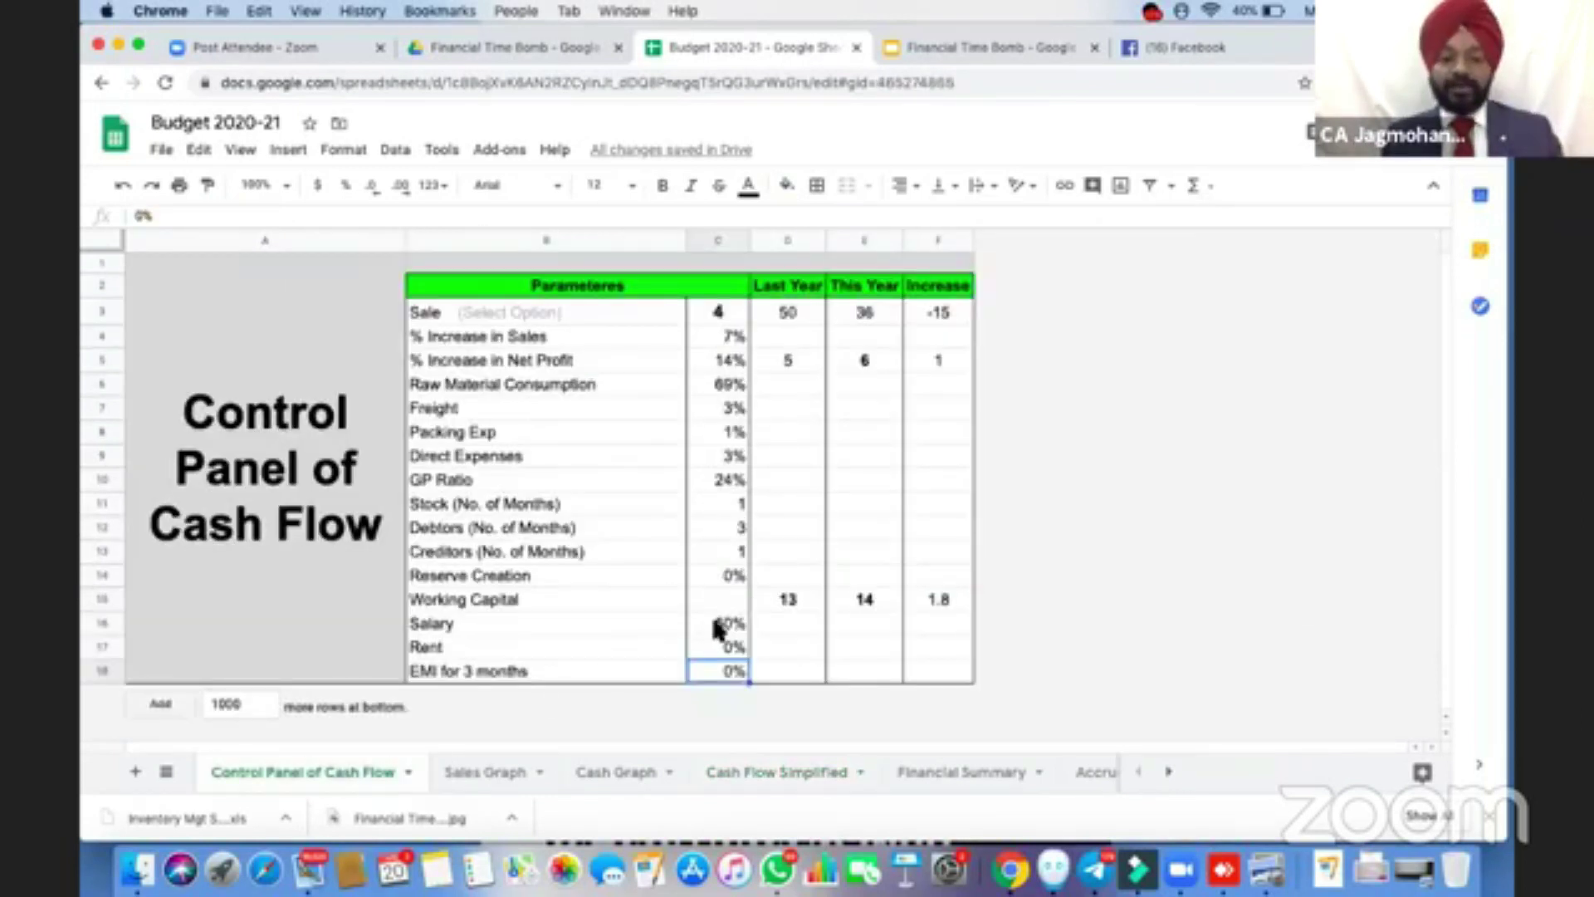
pyautogui.click(717, 625)
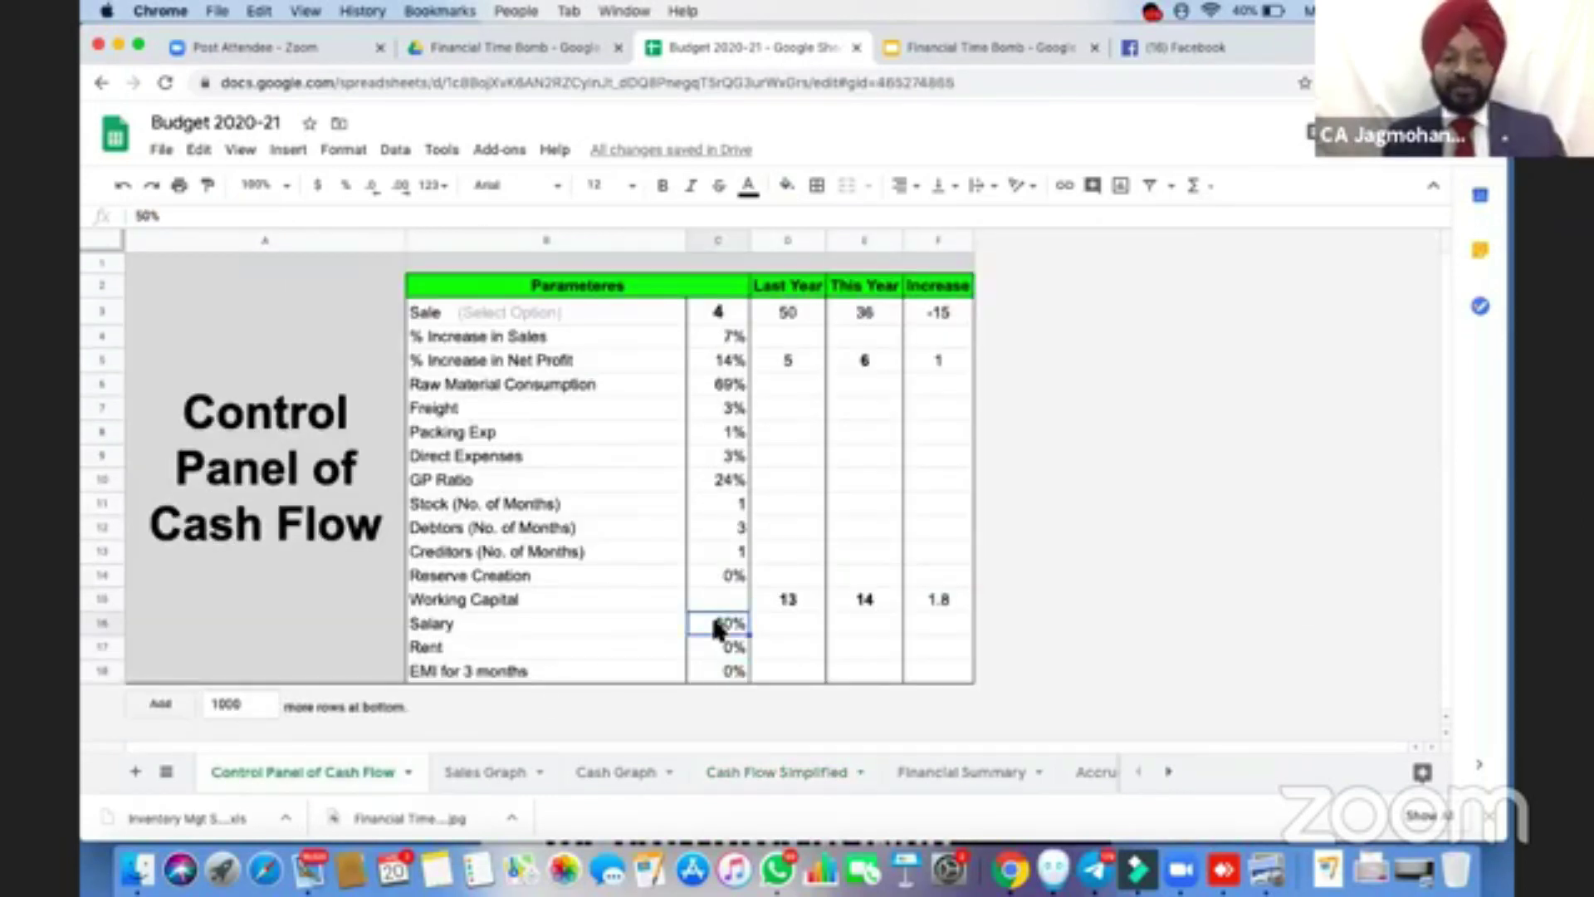
pyautogui.write('100')
pyautogui.press('Return')
pyautogui.write('100')
pyautogui.press('Return')
pyautogui.write('100')
pyautogui.press('Return')
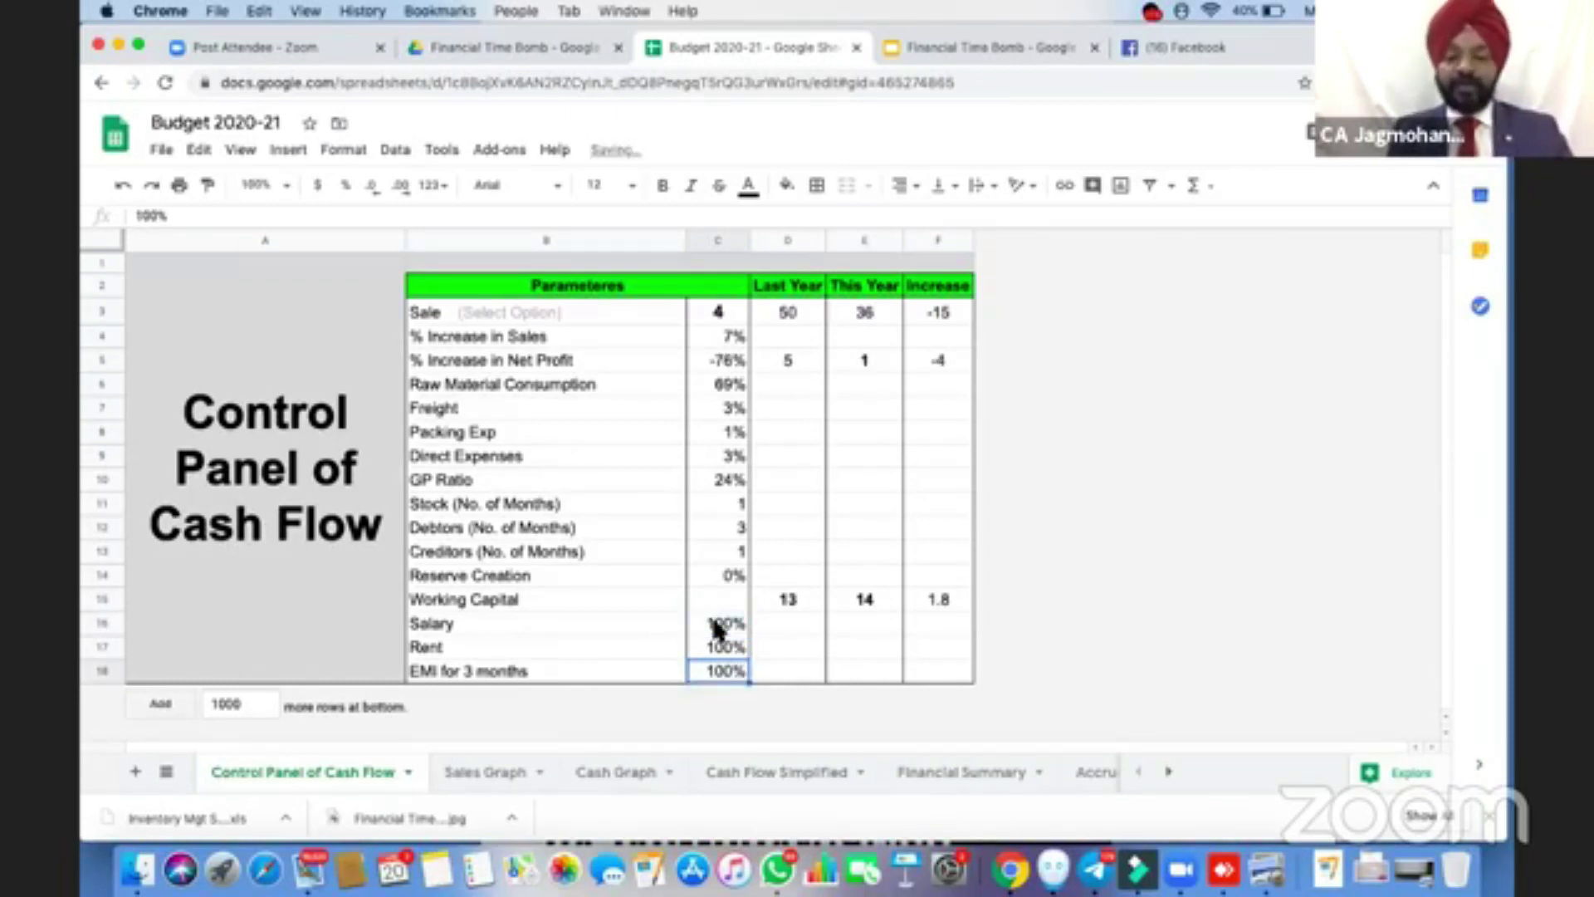
pyautogui.click(623, 772)
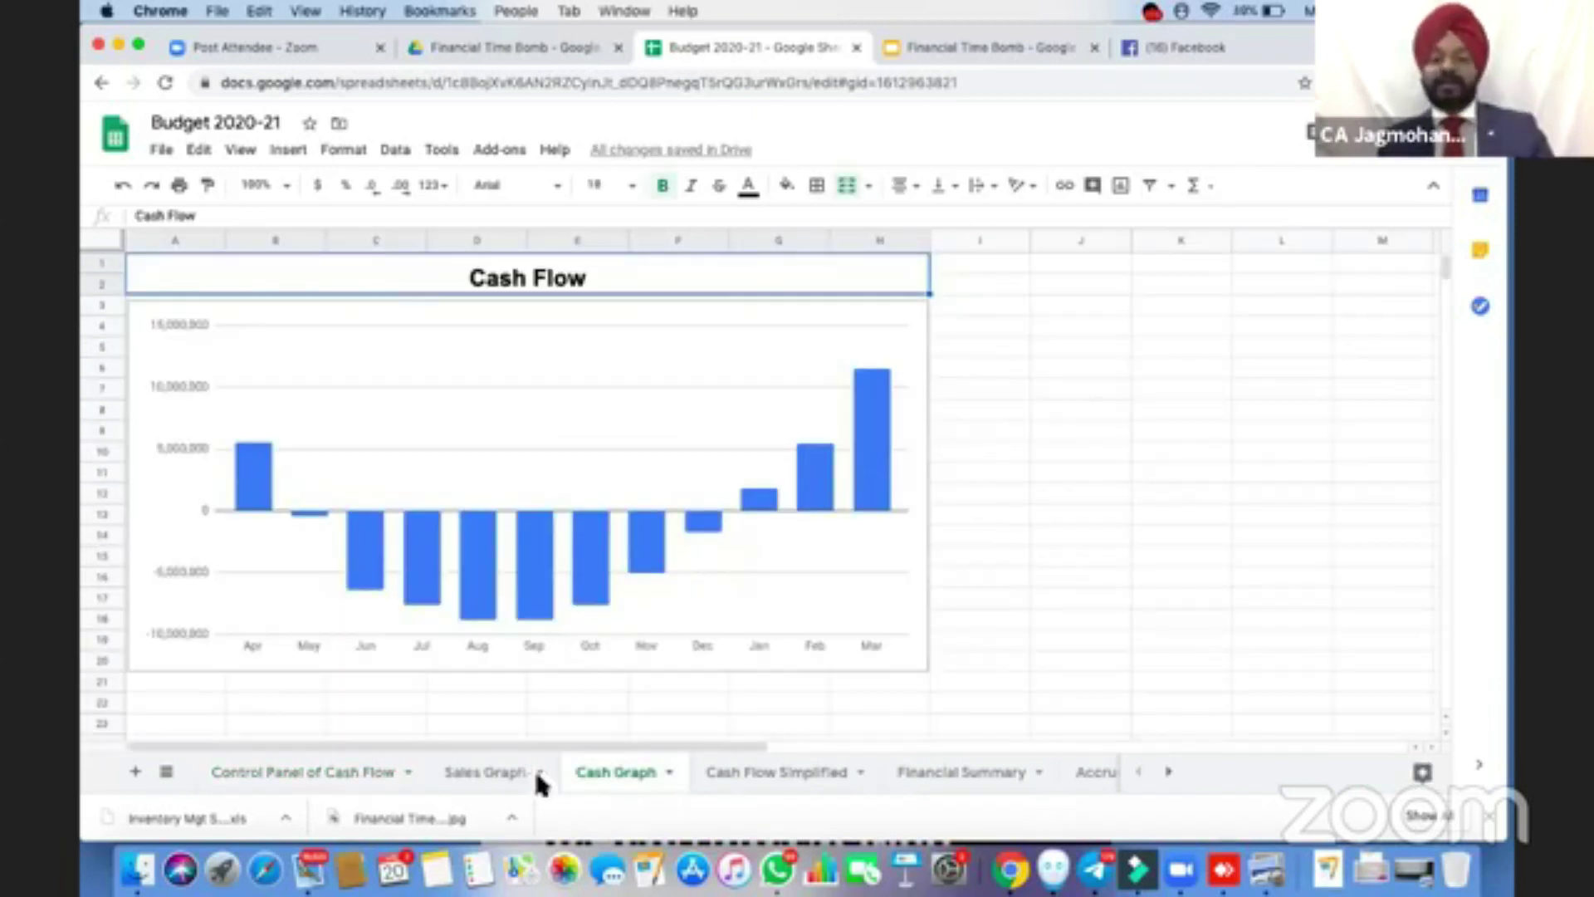
# Set Salary to 90% and Rent to 75% on the Control Panel of Cash Flow sheet
pyautogui.click(306, 773)
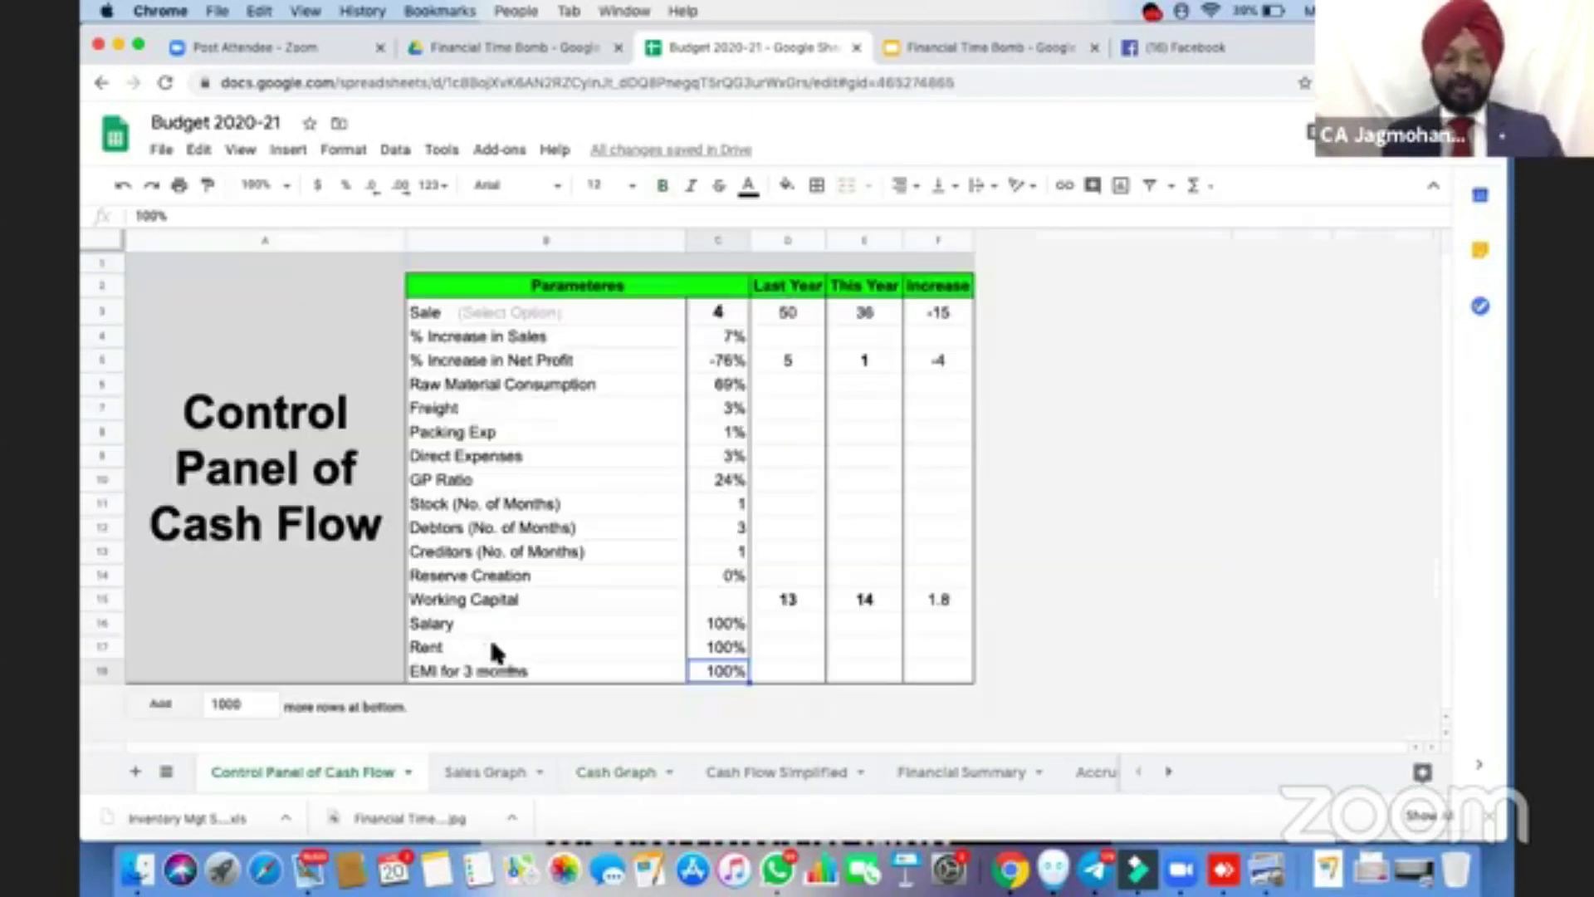
pyautogui.click(727, 624)
pyautogui.write('90')
pyautogui.press('Return')
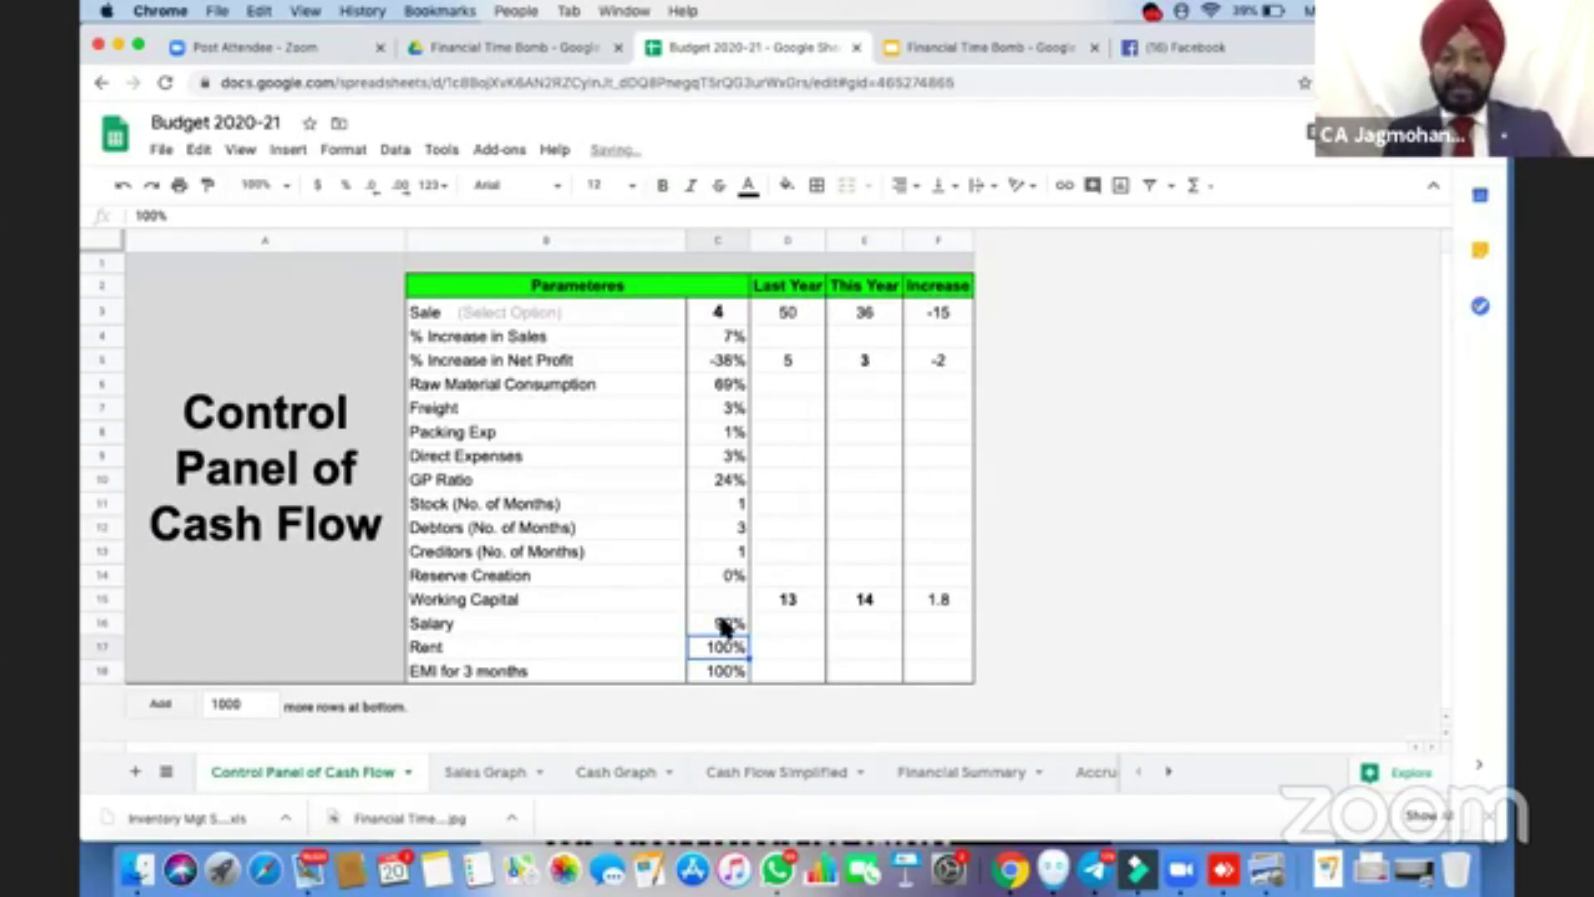
pyautogui.write('75')
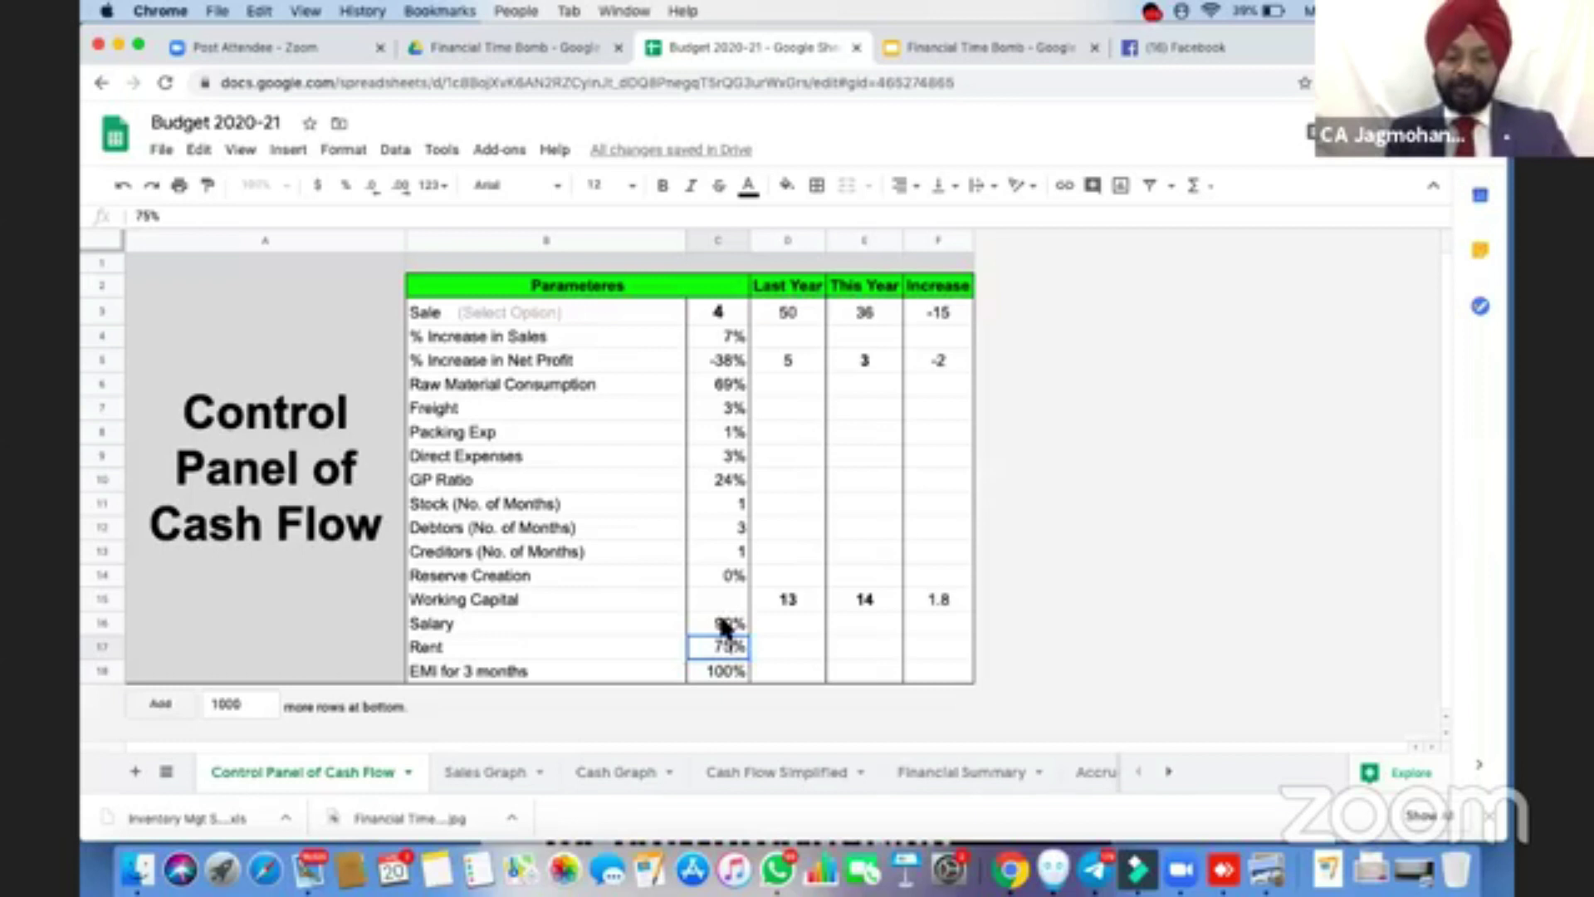
pyautogui.press('Return')
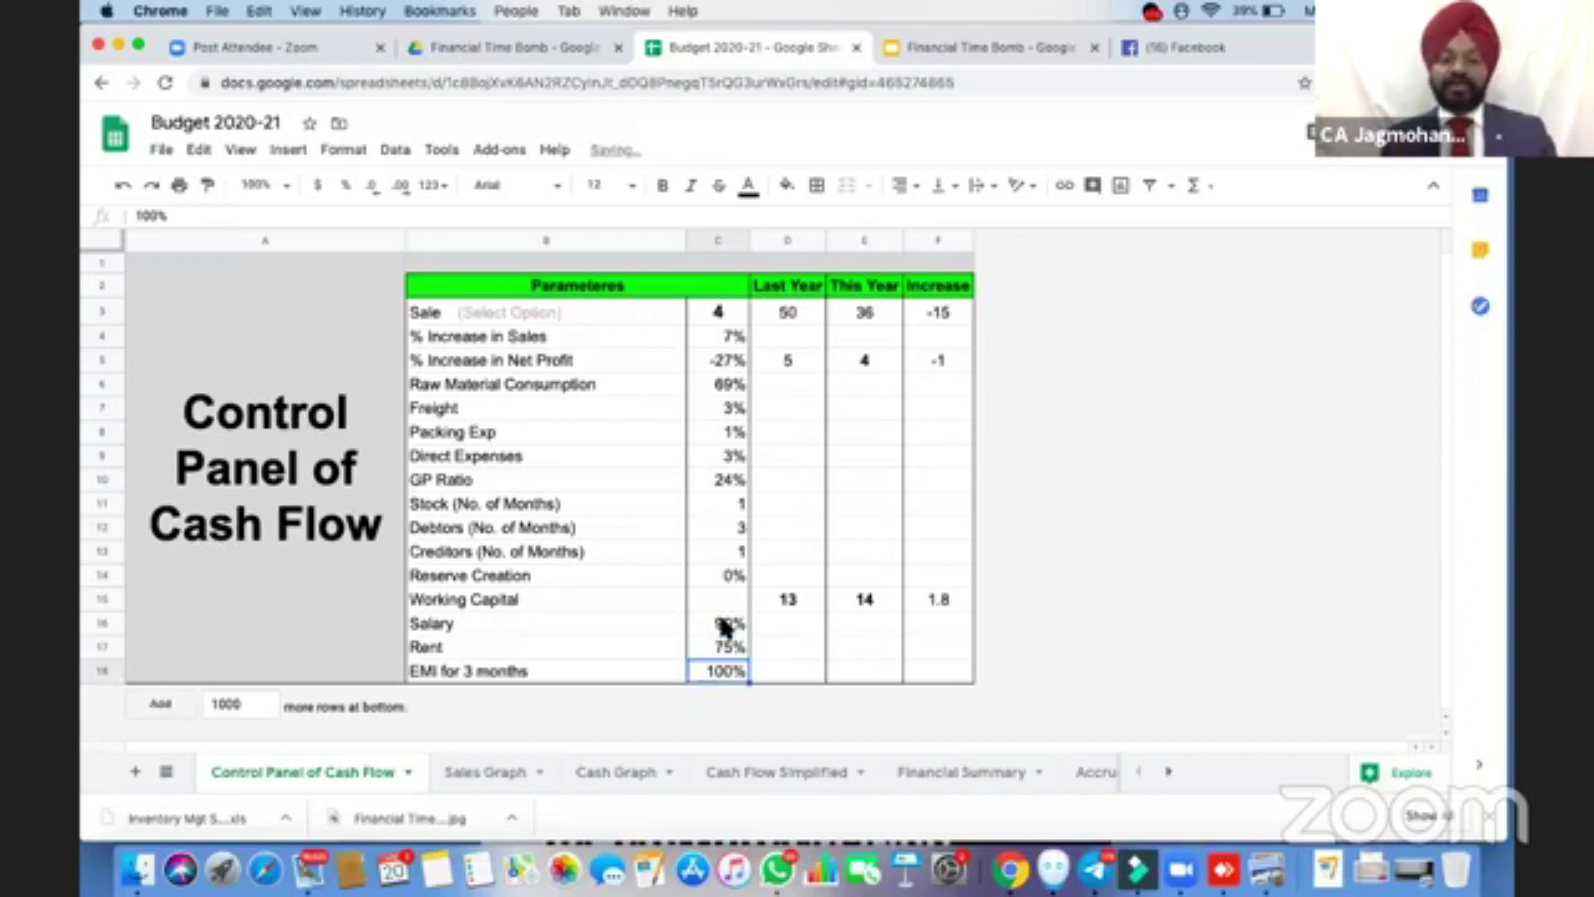
# Check the Cash Graph, and set Rent to 50% on the Control Panel of Cash Flow sheet
pyautogui.click(636, 777)
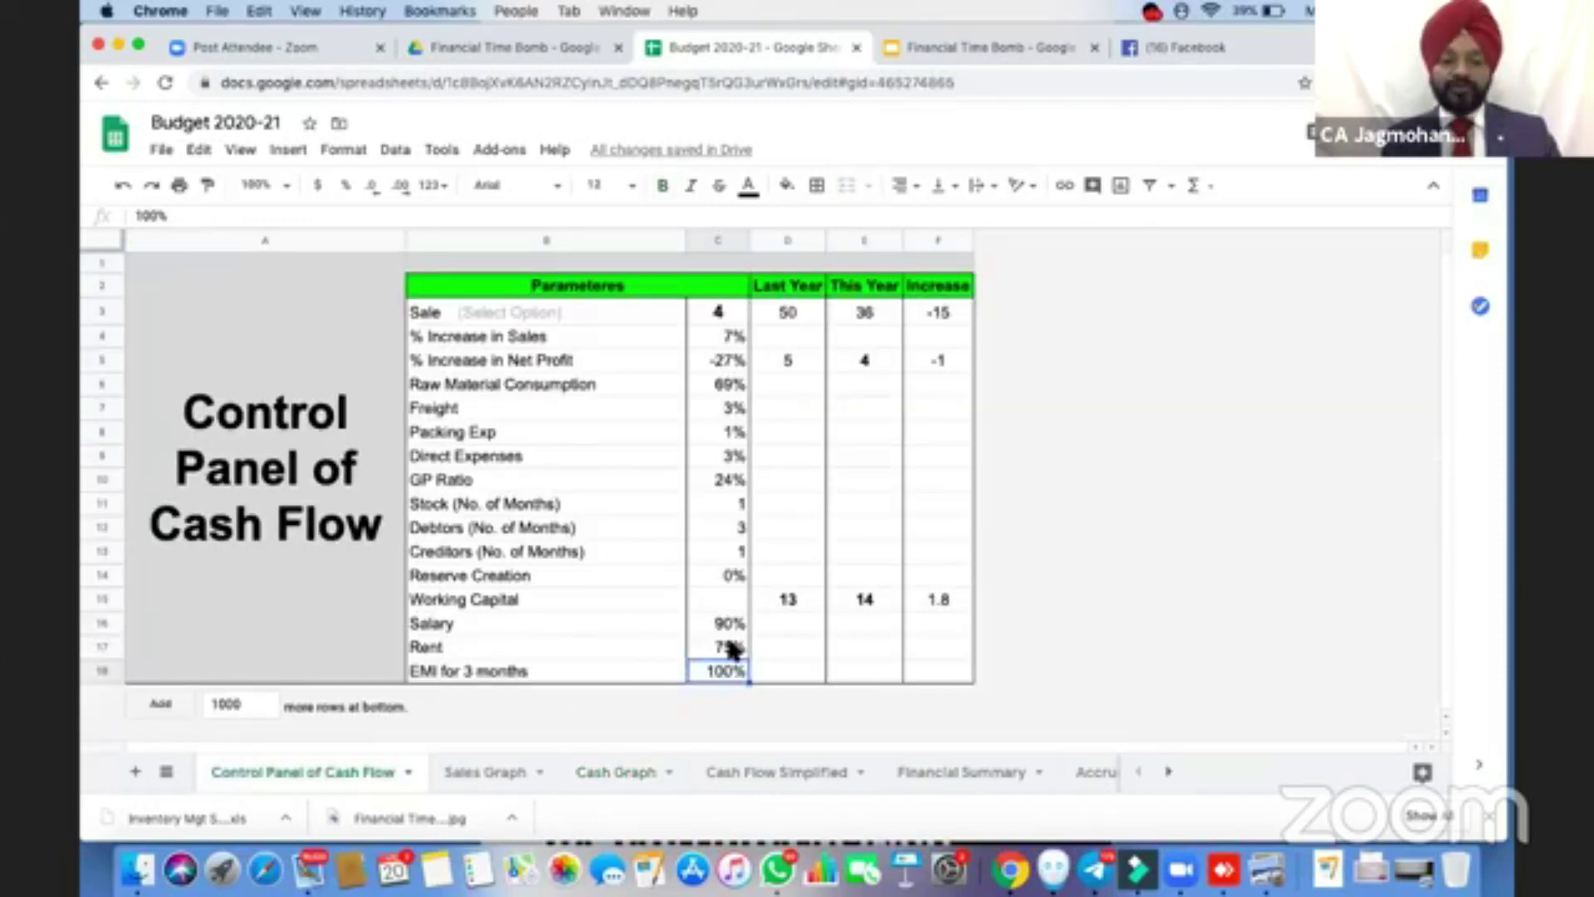
pyautogui.click(730, 648)
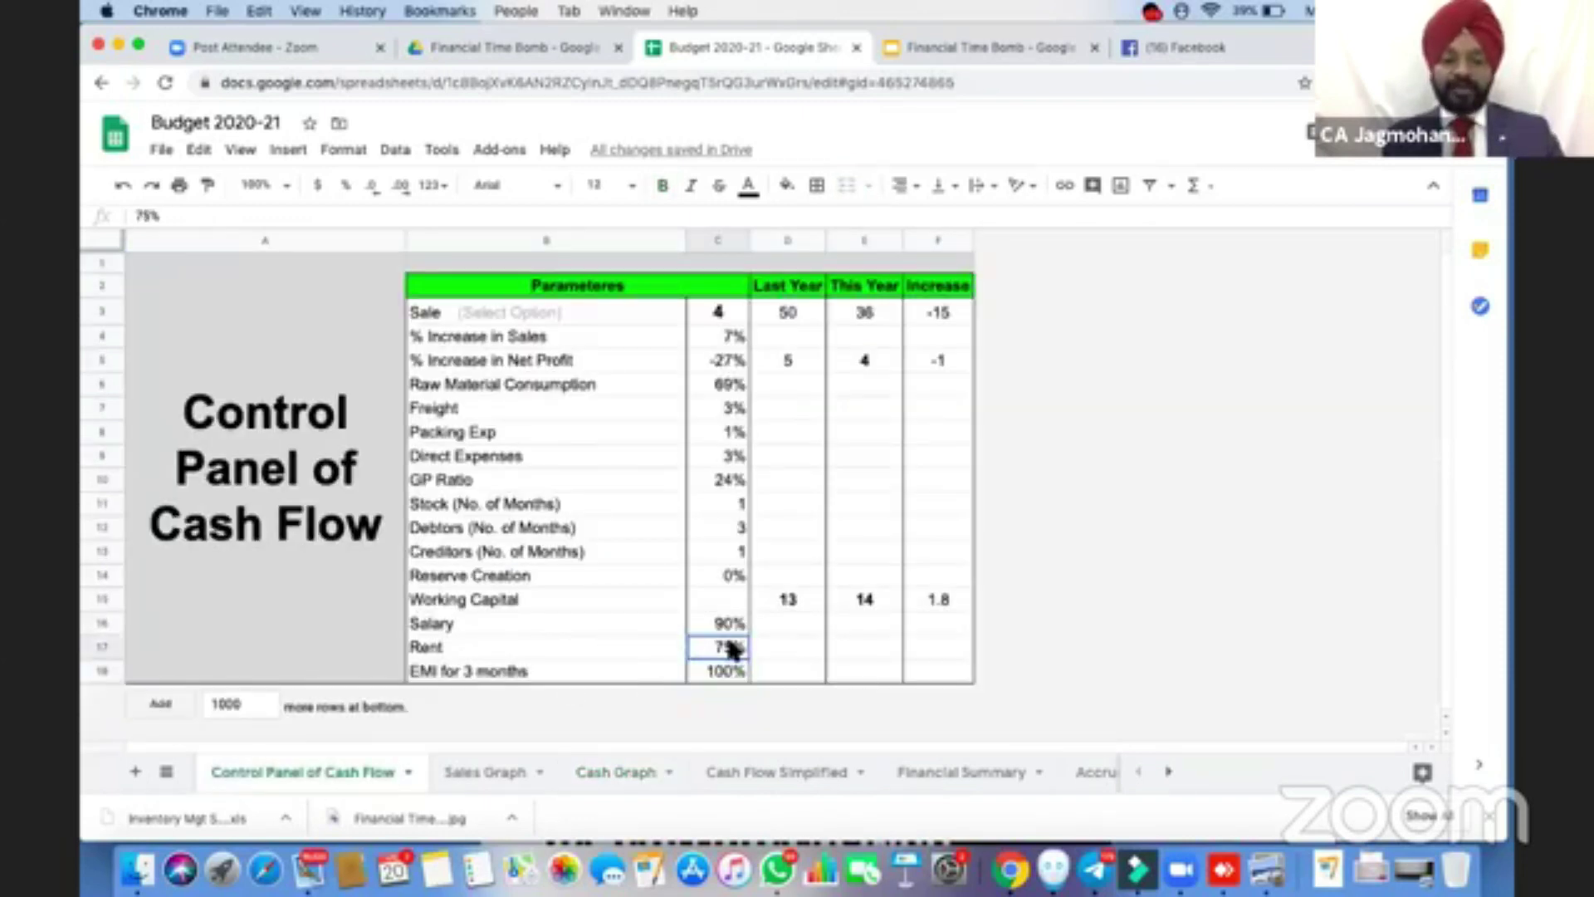
pyautogui.write('50')
pyautogui.press('Return')
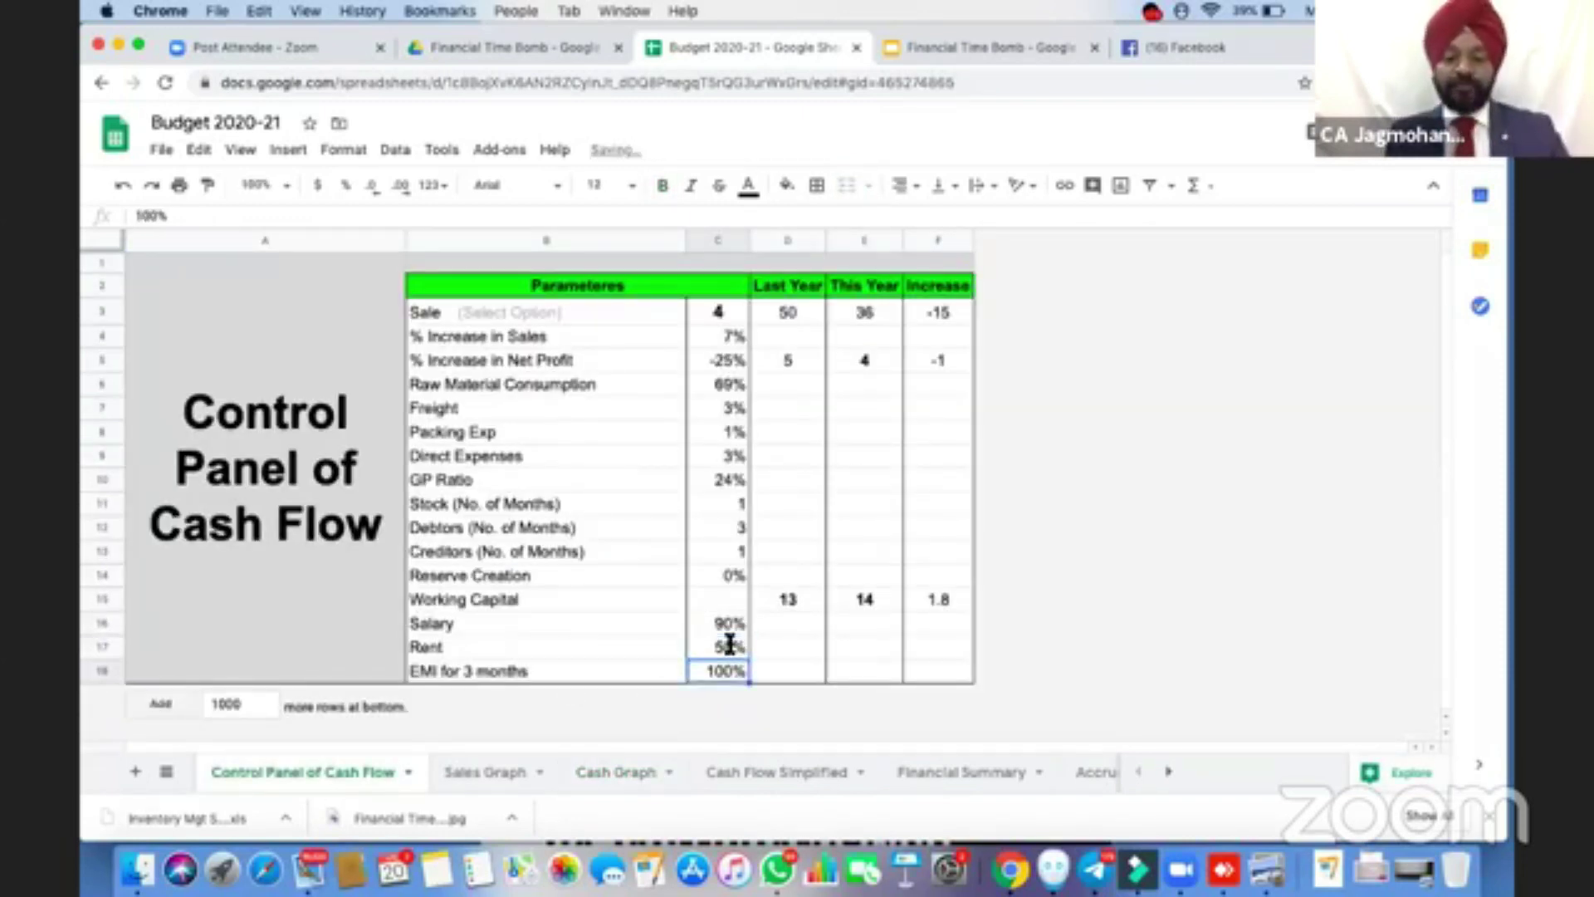
# Set Salary to 75% and EMI for 3 months to 0% on the Control Panel of Cash Flow sheet
pyautogui.press('Up')
pyautogui.press('Up')
pyautogui.press('Left')
pyautogui.write('75')
pyautogui.press('Return')
pyautogui.press('Down')
pyautogui.write('0')
pyautogui.press('Up')
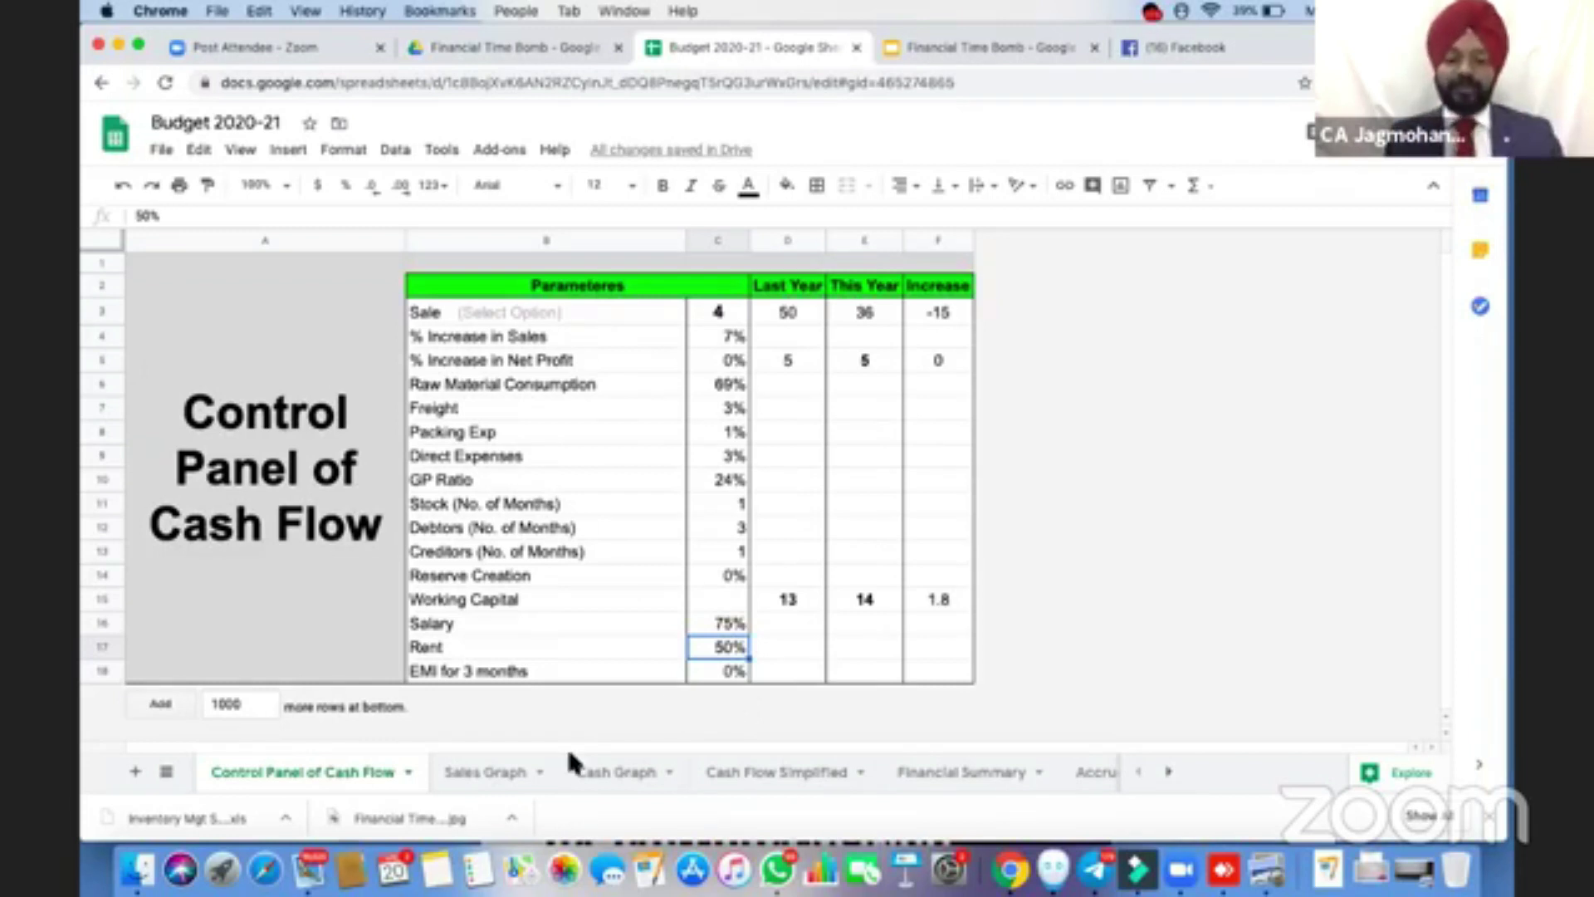
# View the Cash Graph, and check the July to November opening balances on the Cash Flow Simplified sheet
pyautogui.click(624, 775)
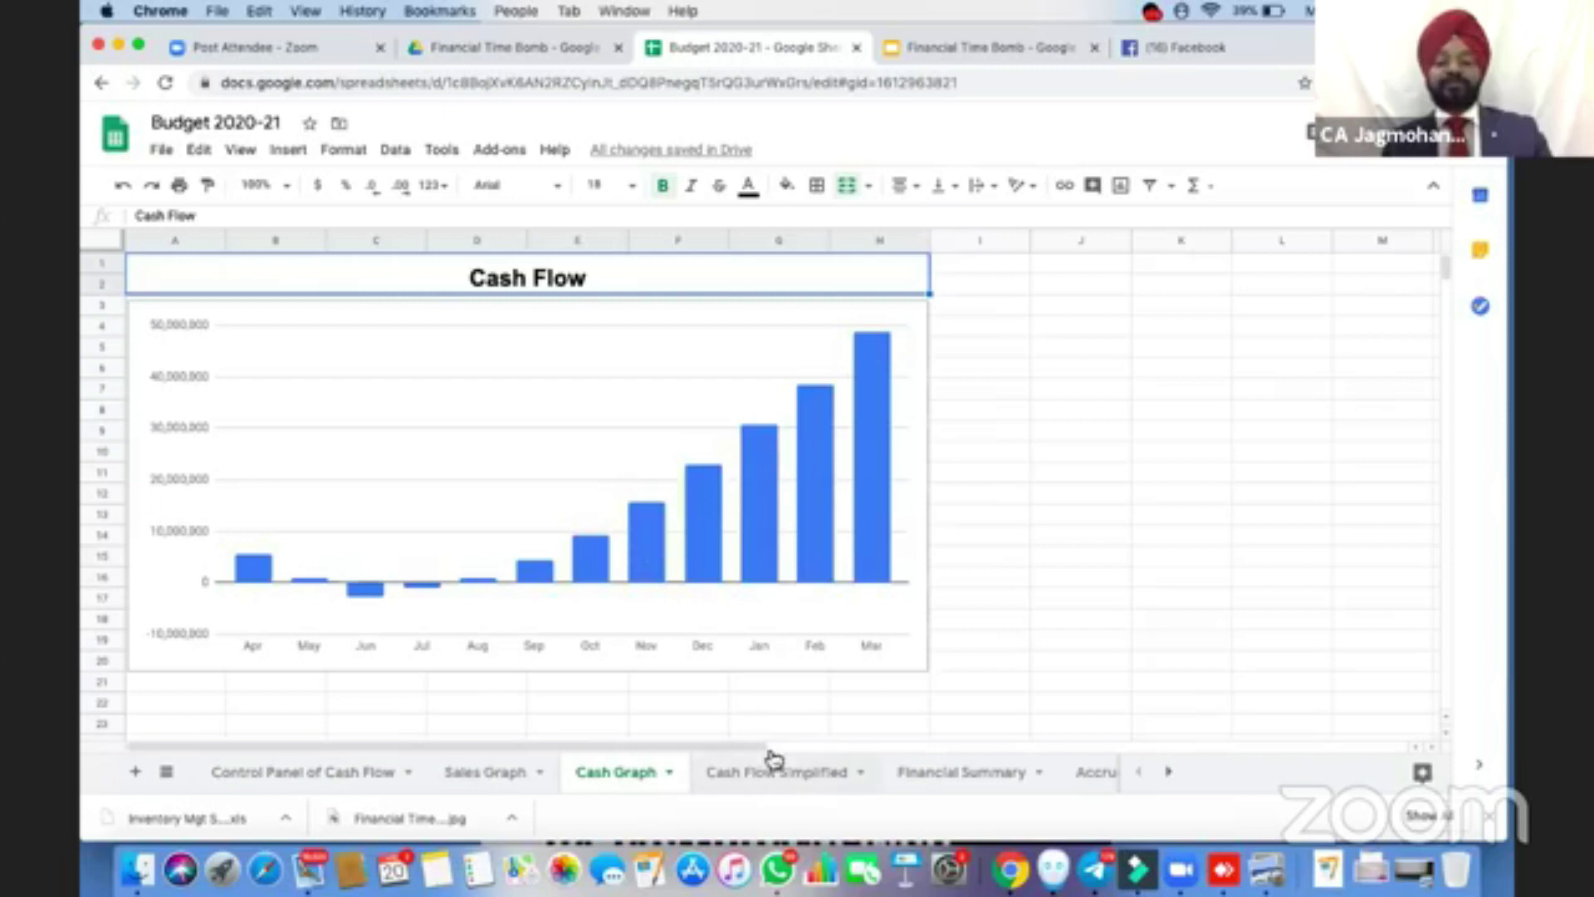
pyautogui.click(781, 776)
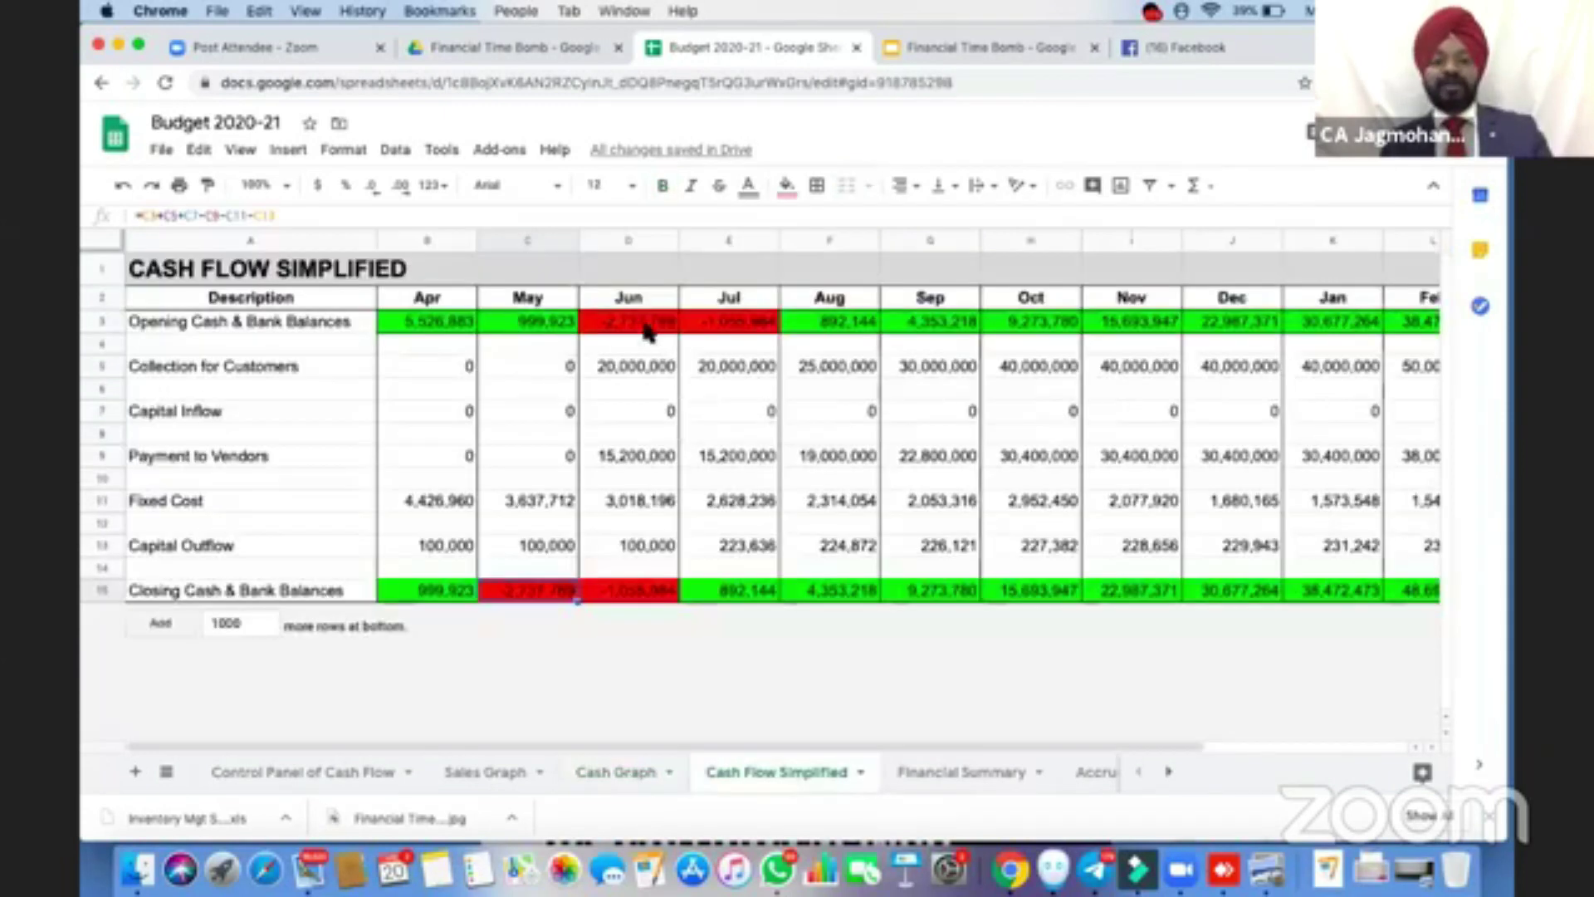
pyautogui.click(735, 329)
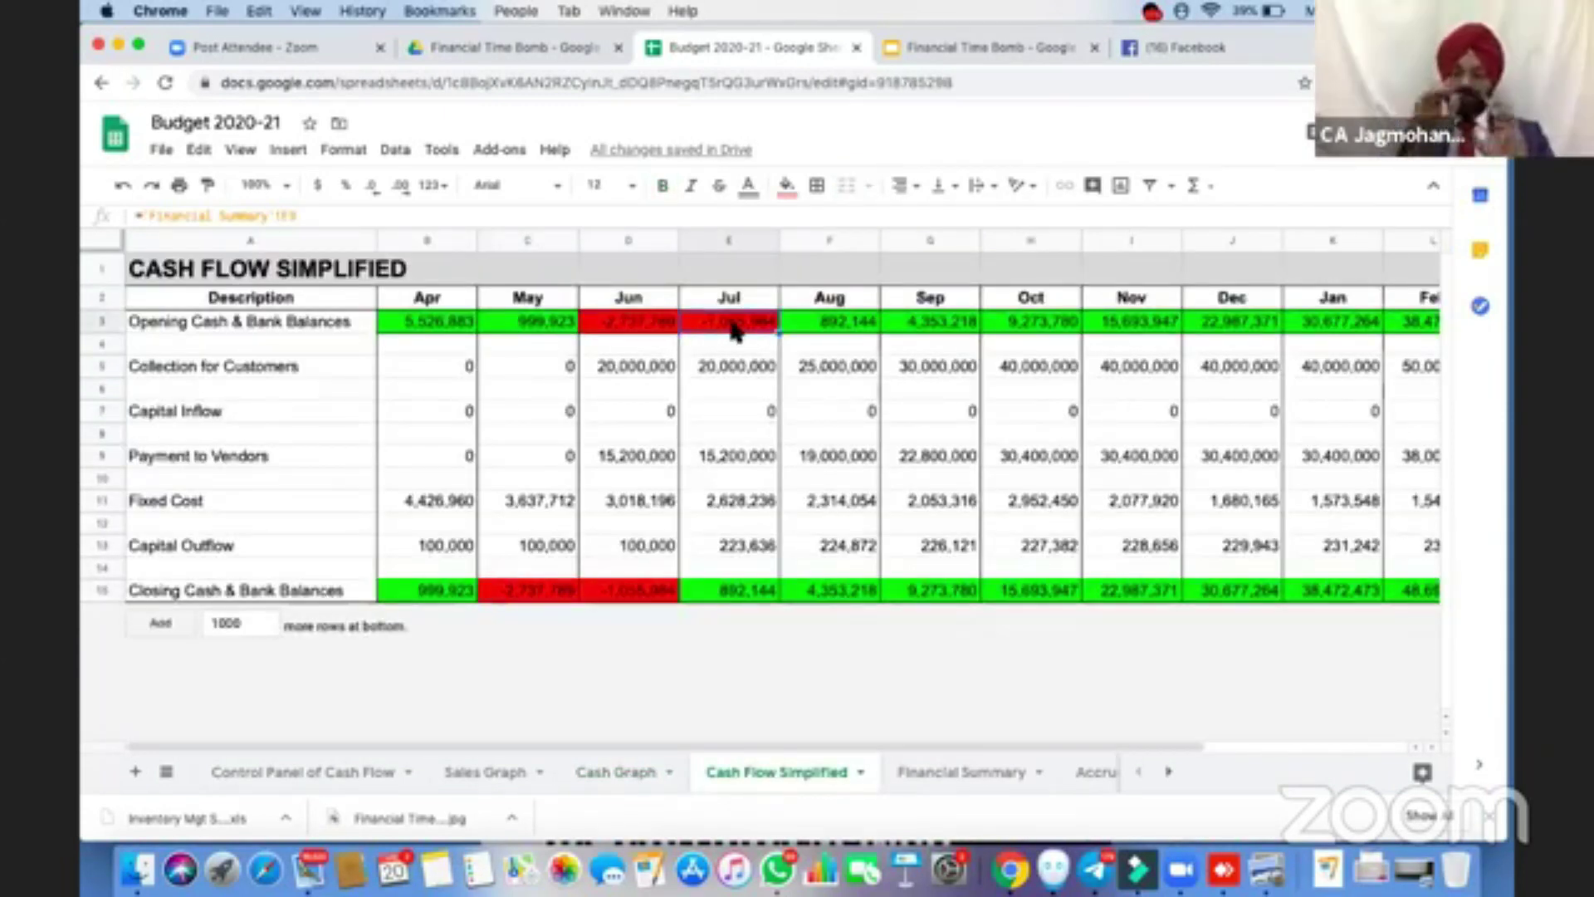
pyautogui.press('Right')
pyautogui.press('Right')
pyautogui.press('Right')
pyautogui.press('Right')
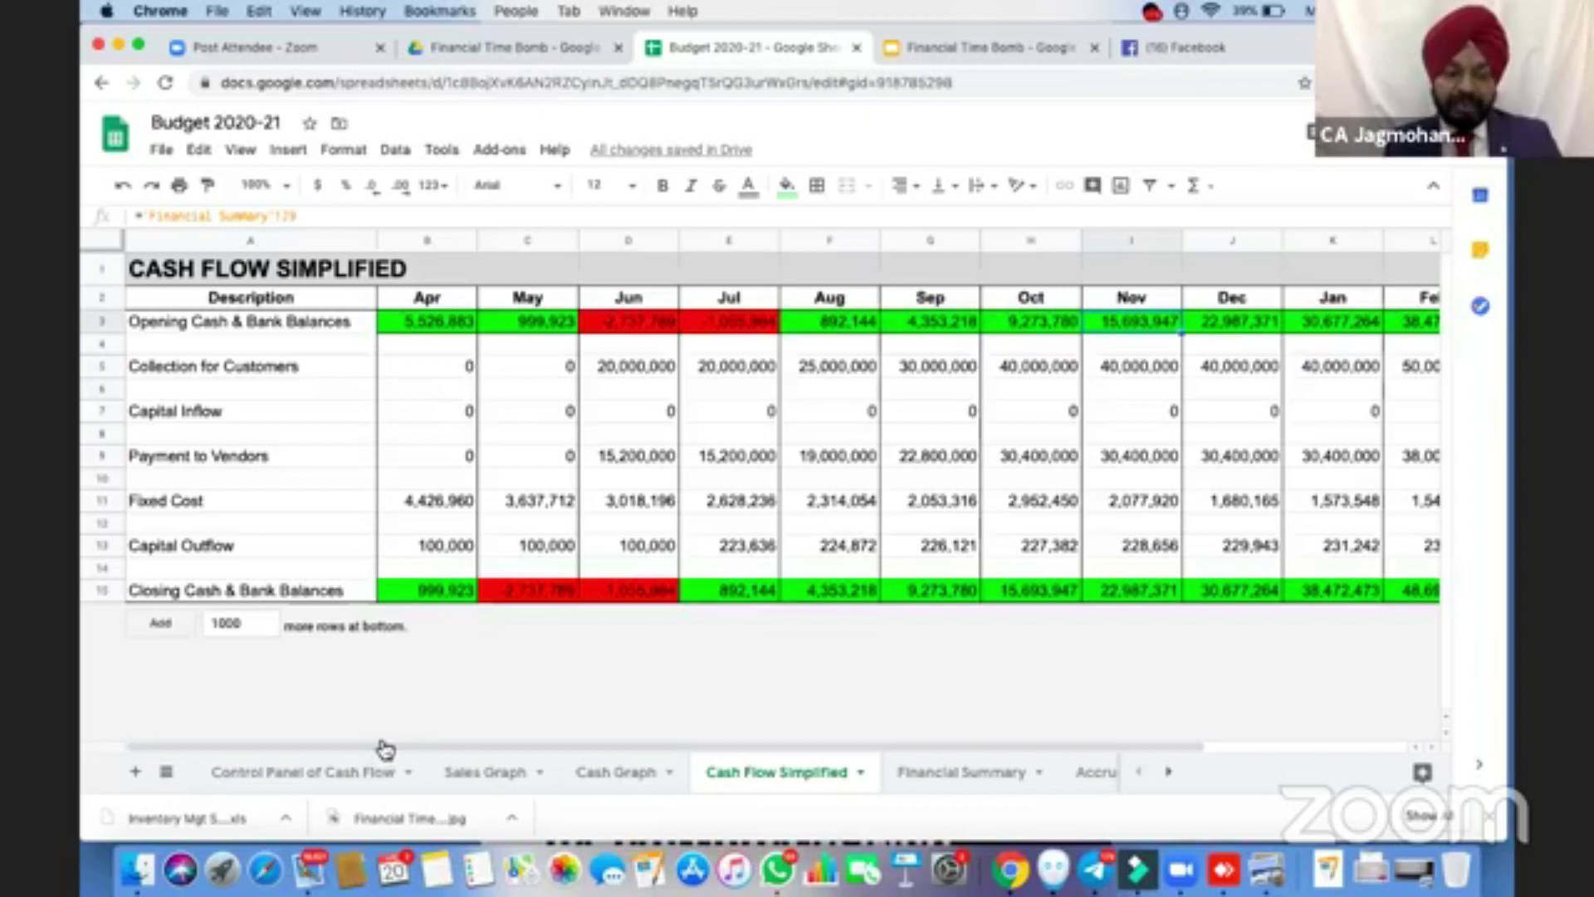
# Review the sales increase, raw material, freight, packing, direct expense and GP ratio parameters on the Control Panel of Cash Flow sheet
pyautogui.click(344, 775)
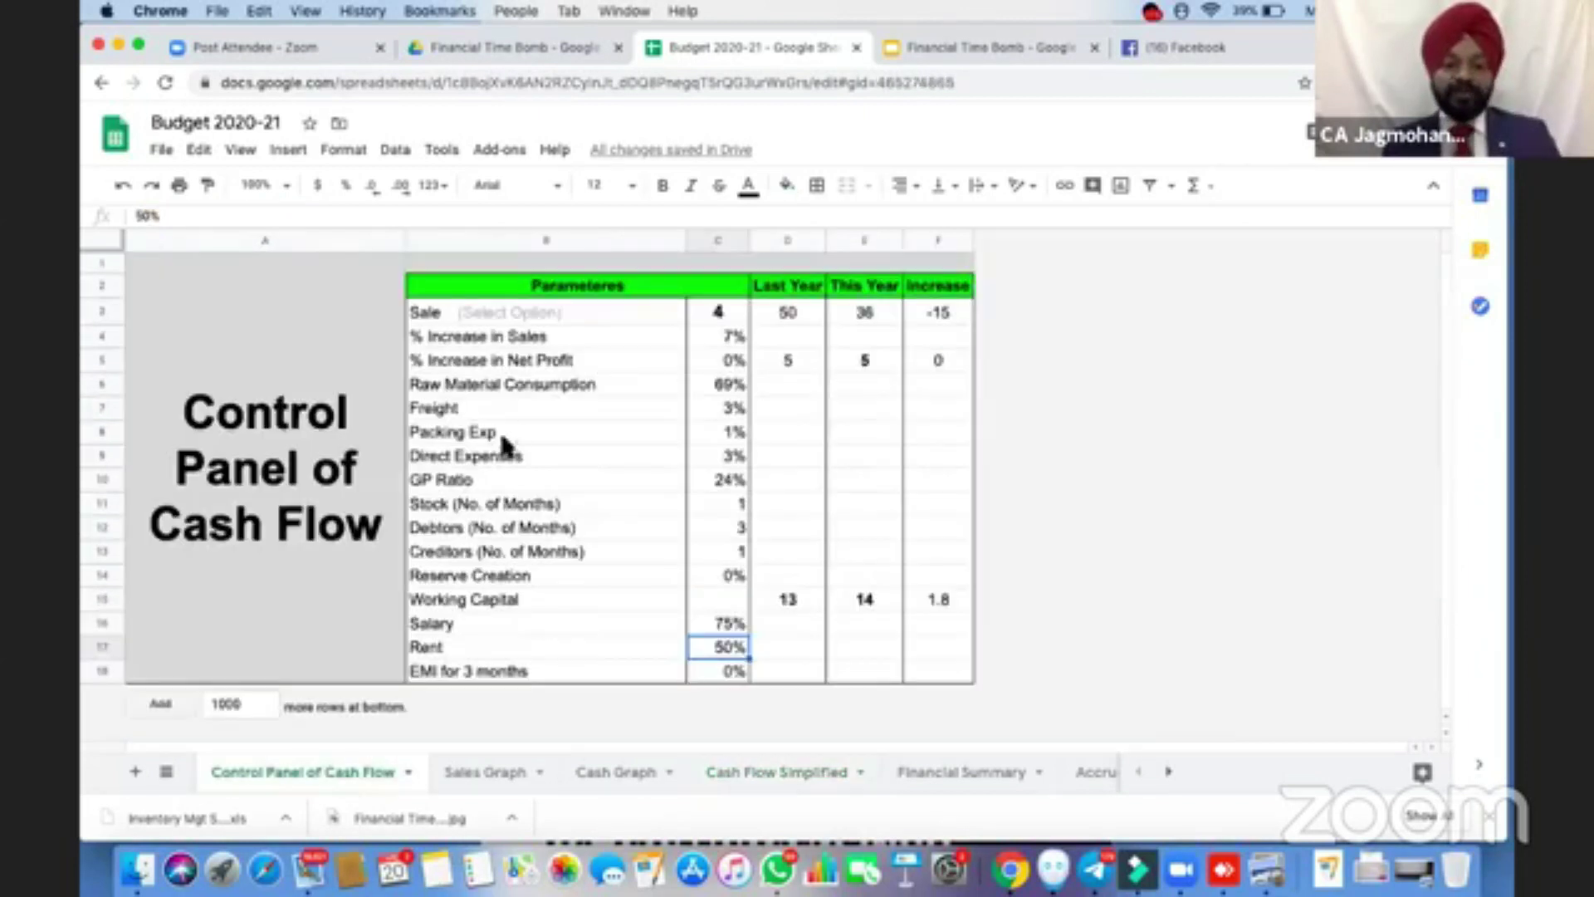
pyautogui.click(727, 342)
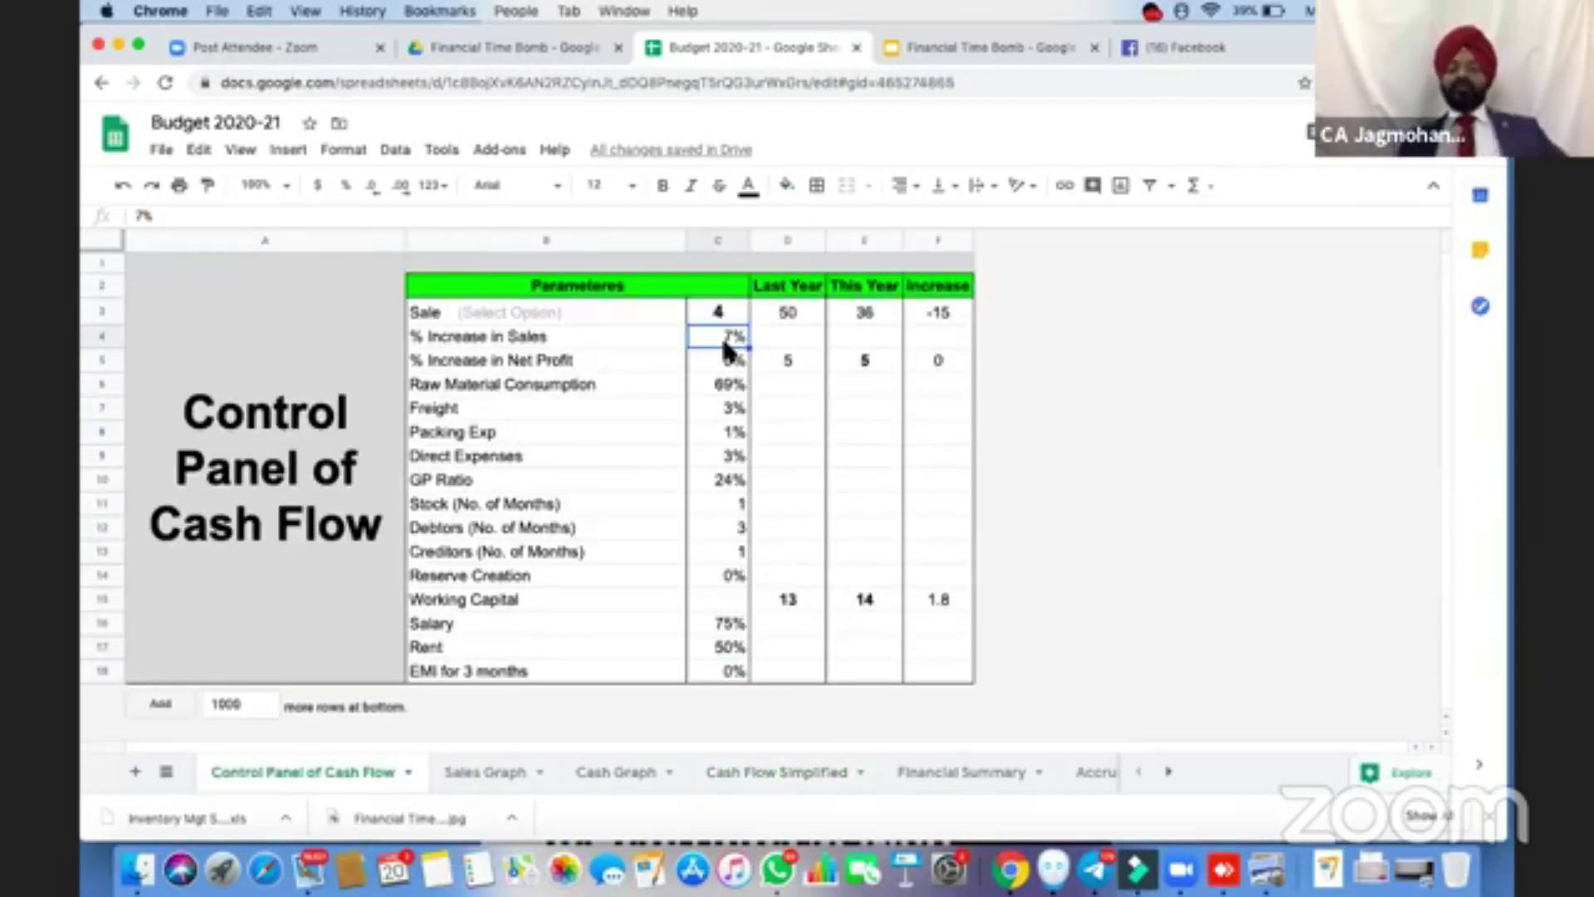
pyautogui.press('Left')
pyautogui.press('Down')
pyautogui.press('Down')
pyautogui.press('Down')
pyautogui.press('Up')
pyautogui.press('Right')
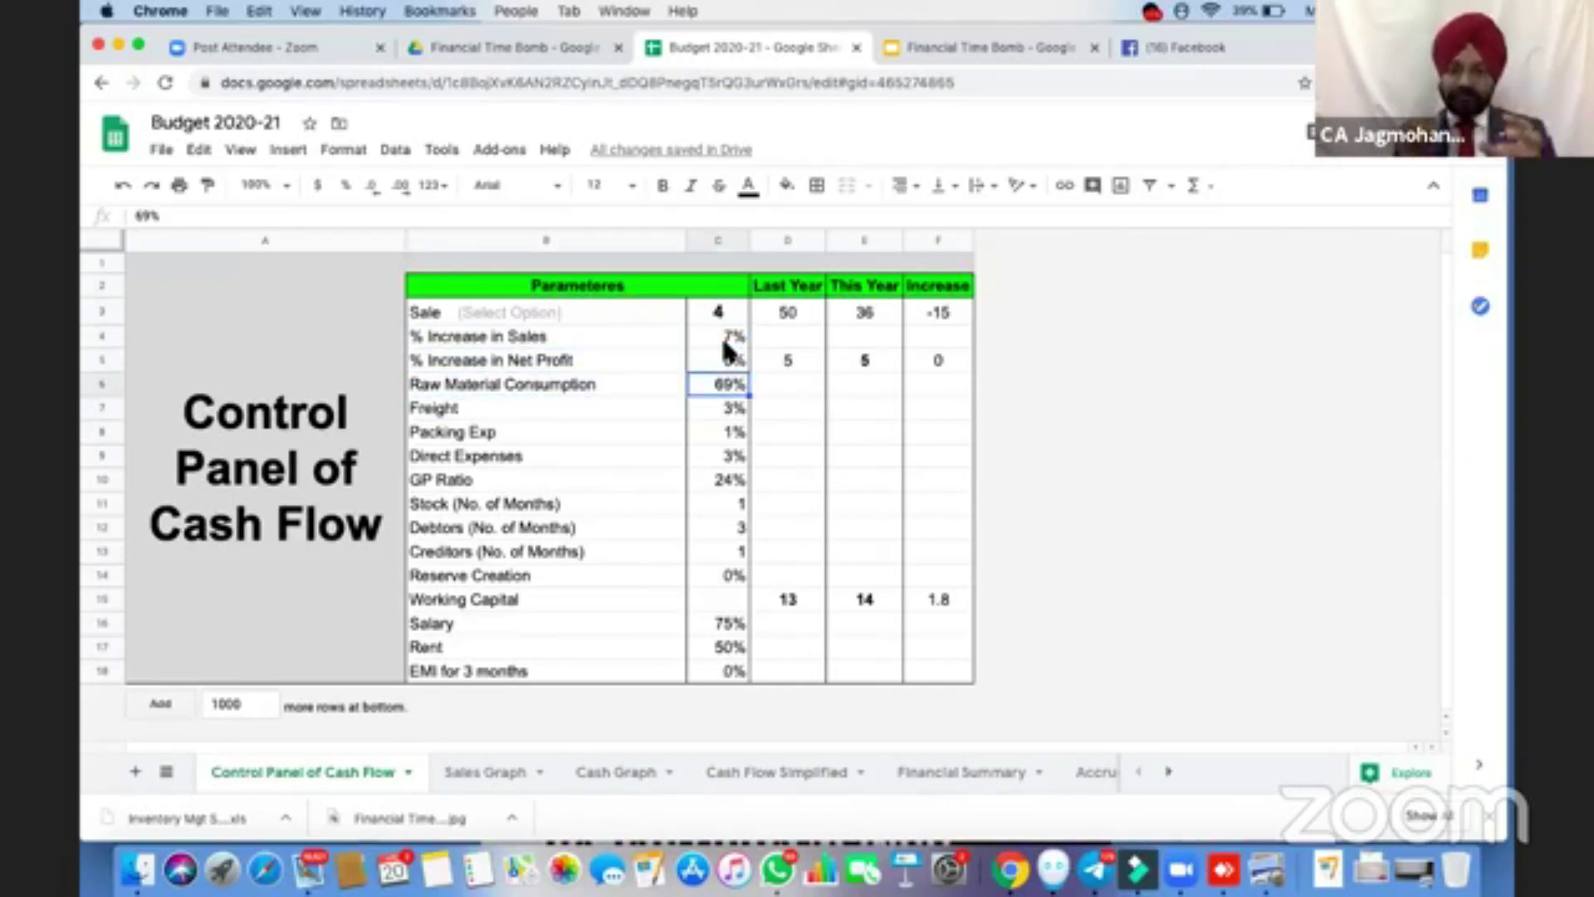
pyautogui.press('Down')
pyautogui.press('Down')
pyautogui.press('Down')
pyautogui.press('Down')
pyautogui.press('Down')
pyautogui.press('Down')
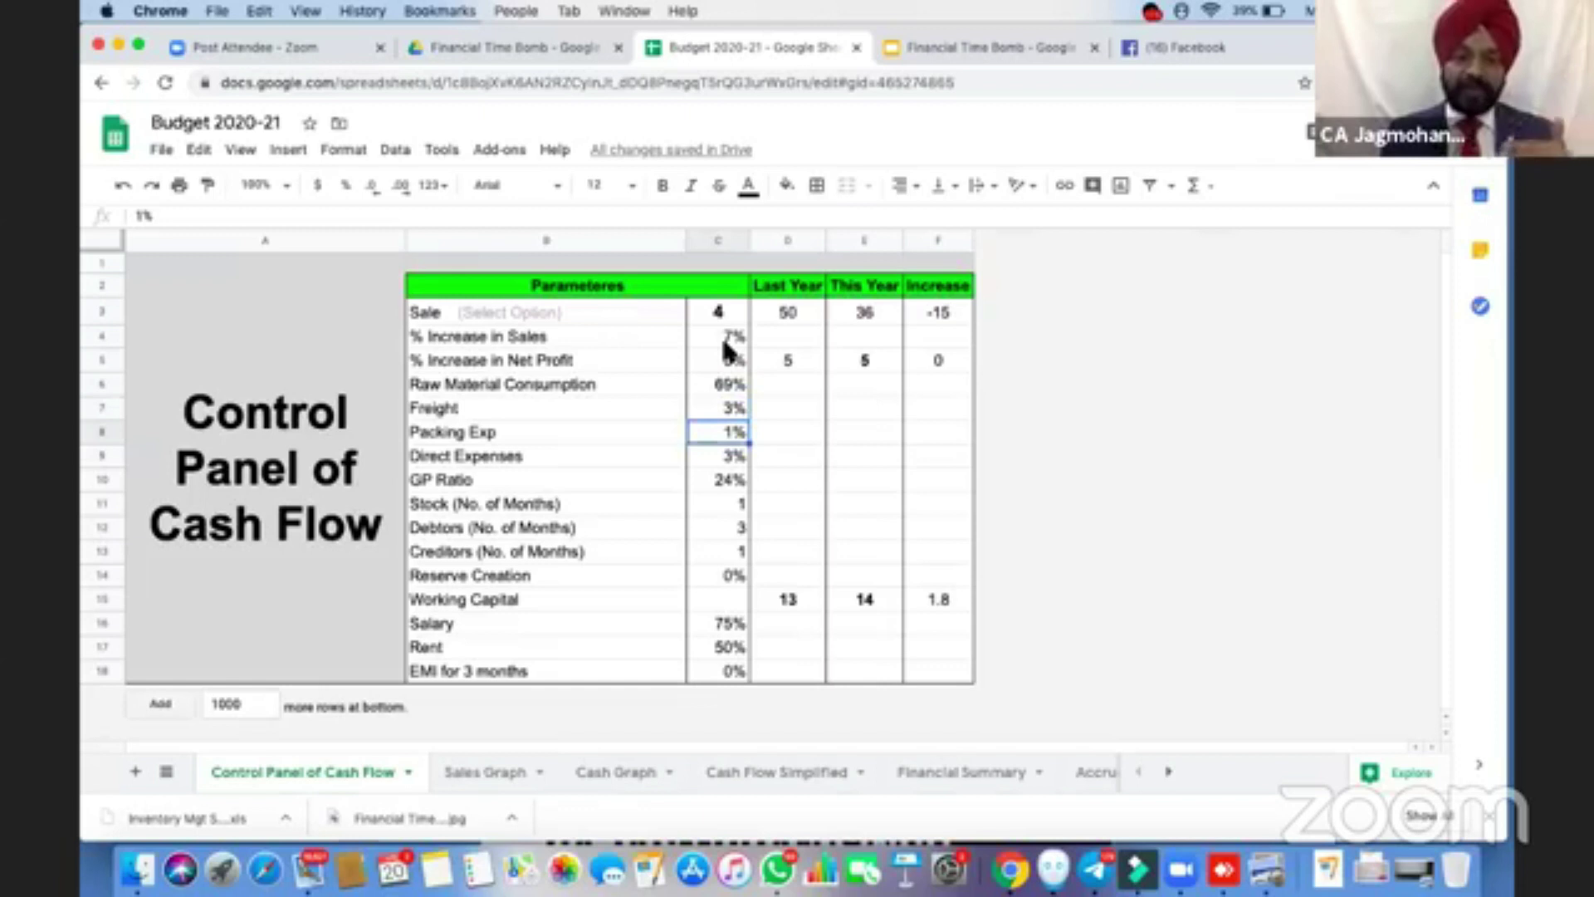
# Review the remaining Control Panel parameters from stock, debtors and creditors months down to Salary, Rent and EMI for 3 months
pyautogui.press('Left')
pyautogui.press('Up')
pyautogui.press('Right')
pyautogui.press('Down')
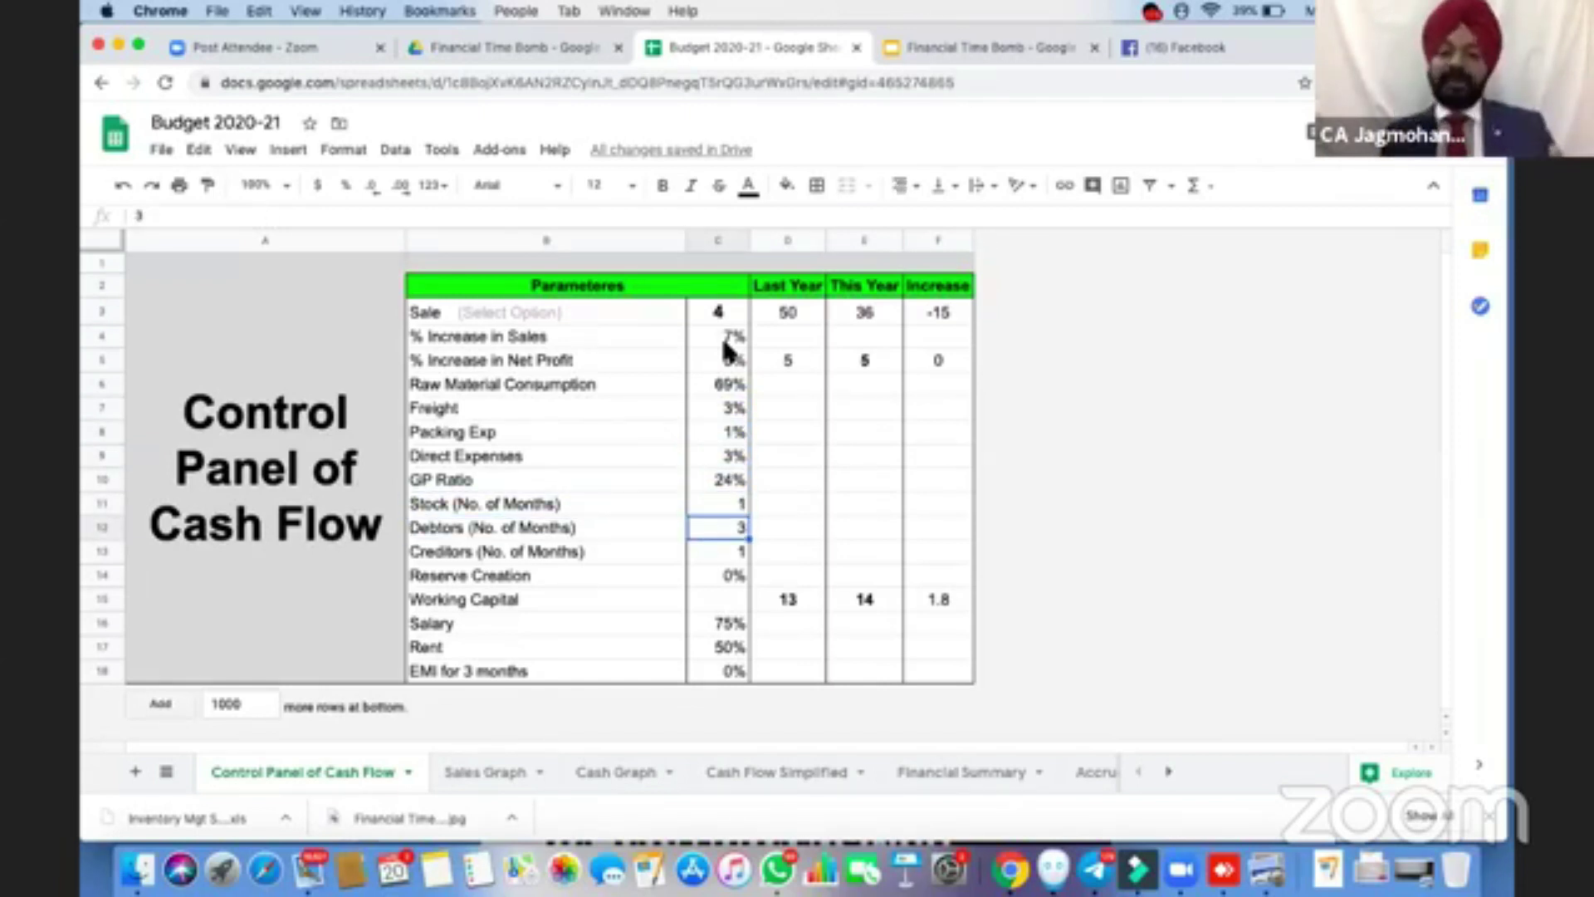
pyautogui.press('Down')
pyautogui.press('Down')
pyautogui.press('Left')
pyautogui.press('Right')
pyautogui.press('Down')
pyautogui.press('Down')
pyautogui.press('Left')
pyautogui.press('Right')
pyautogui.press('Down')
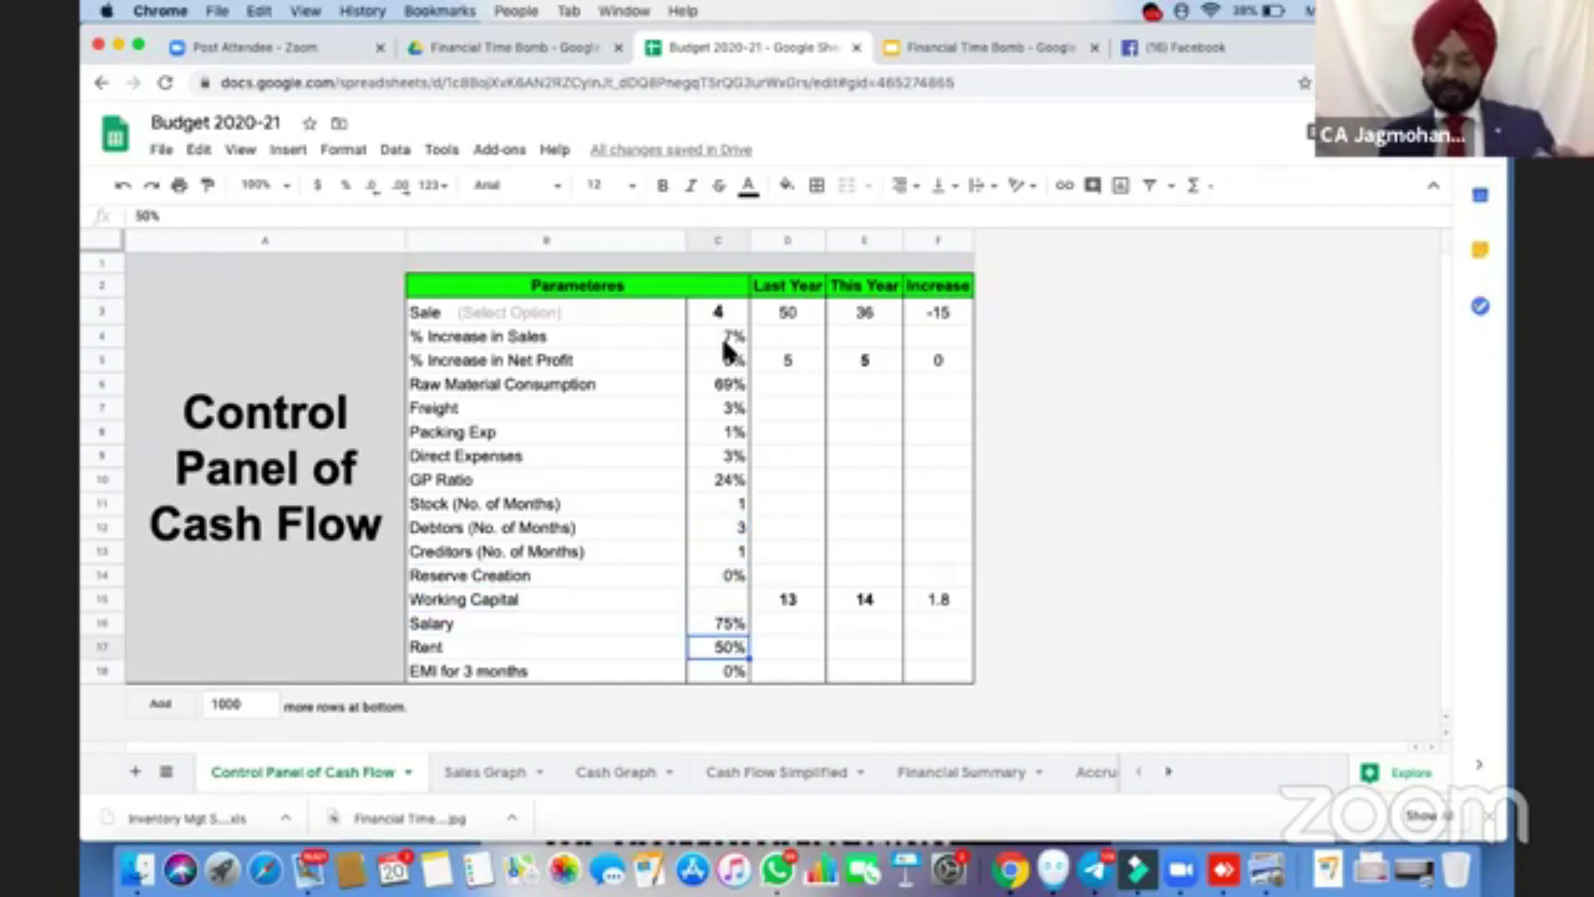
pyautogui.press('Down')
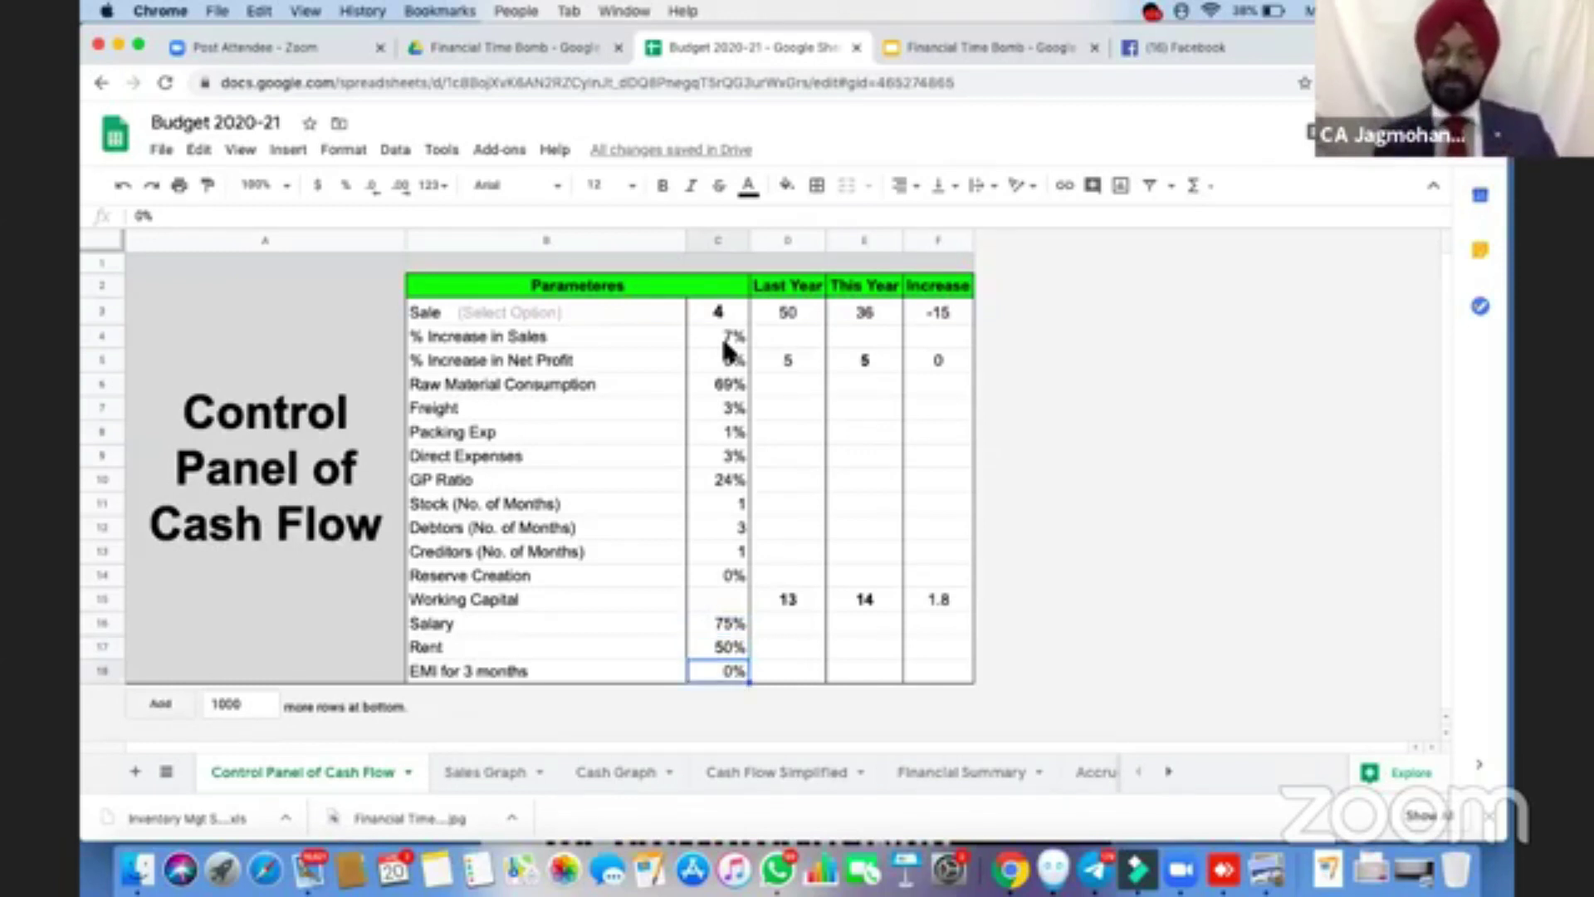